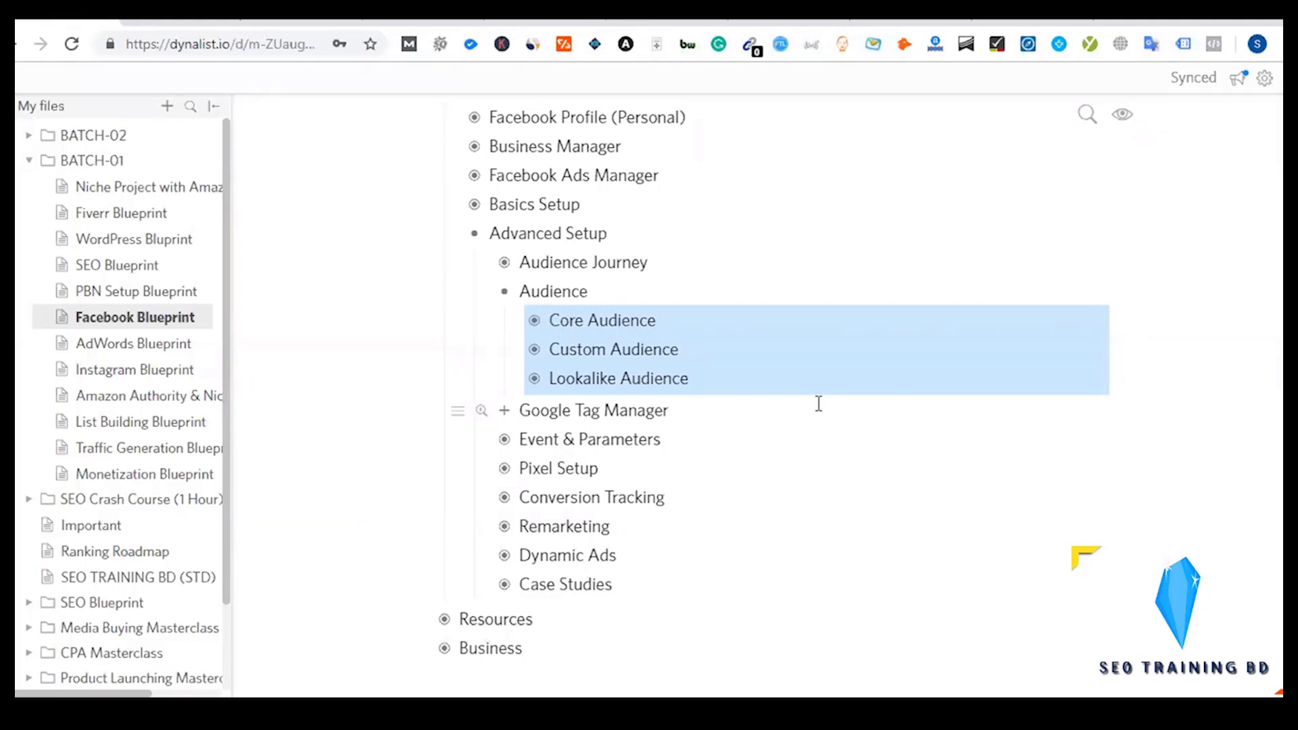
# - Switch to Facebook Ads Manager and continue the Reach campaign to its ad set settings
pyautogui.hotkey('ctrl', 'Tab')
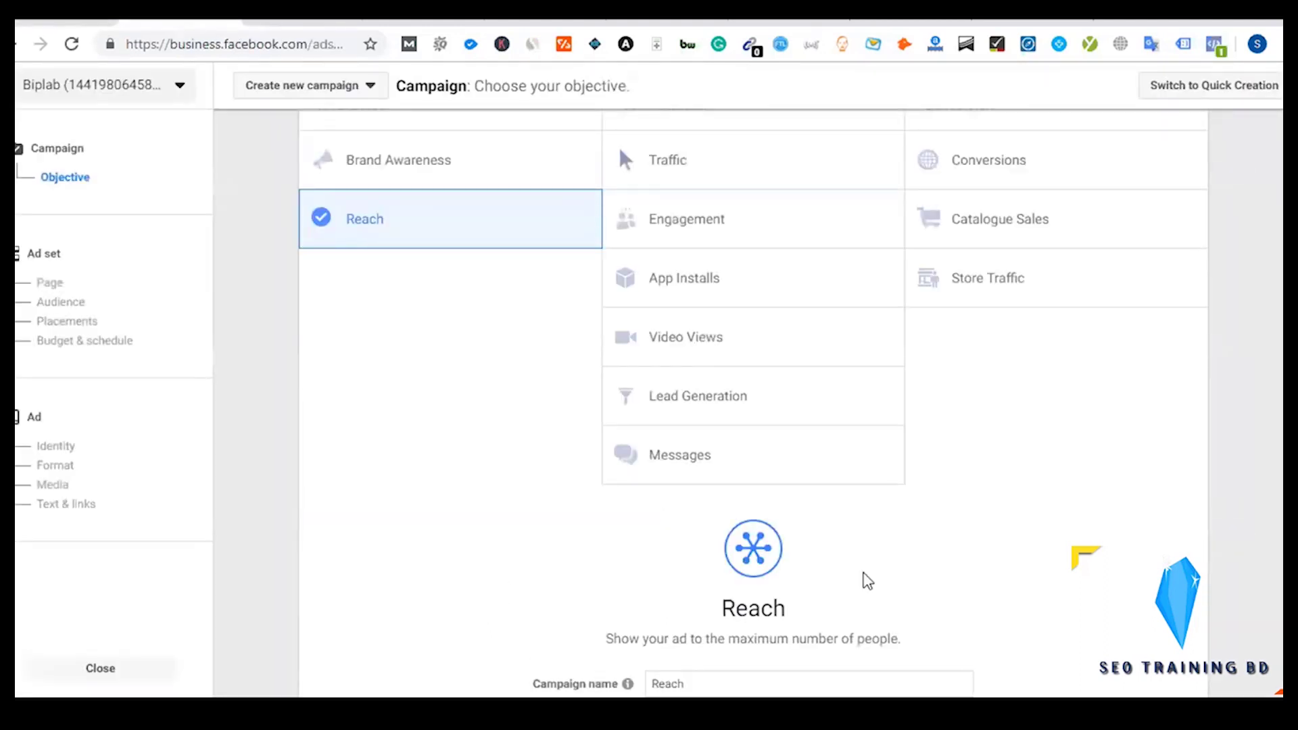
pyautogui.scroll(-3, 466, 343)
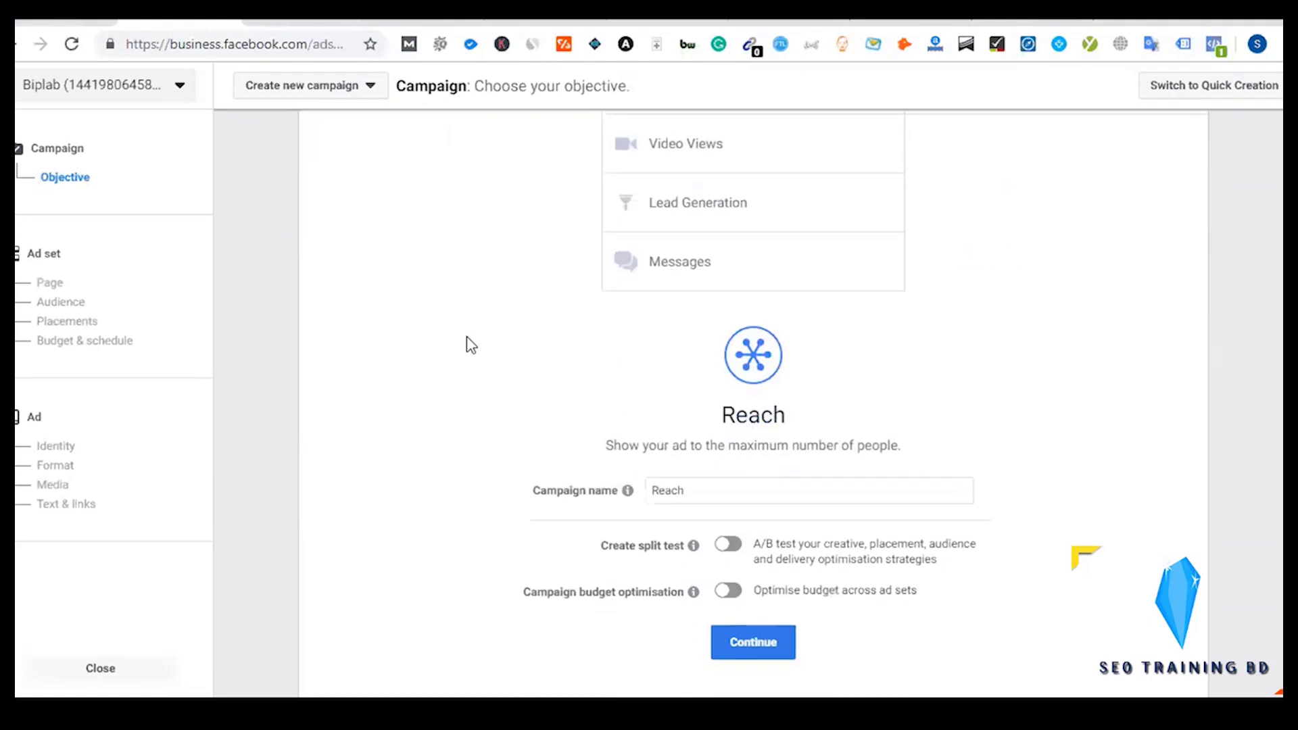
pyautogui.scroll(-3, 598, 404)
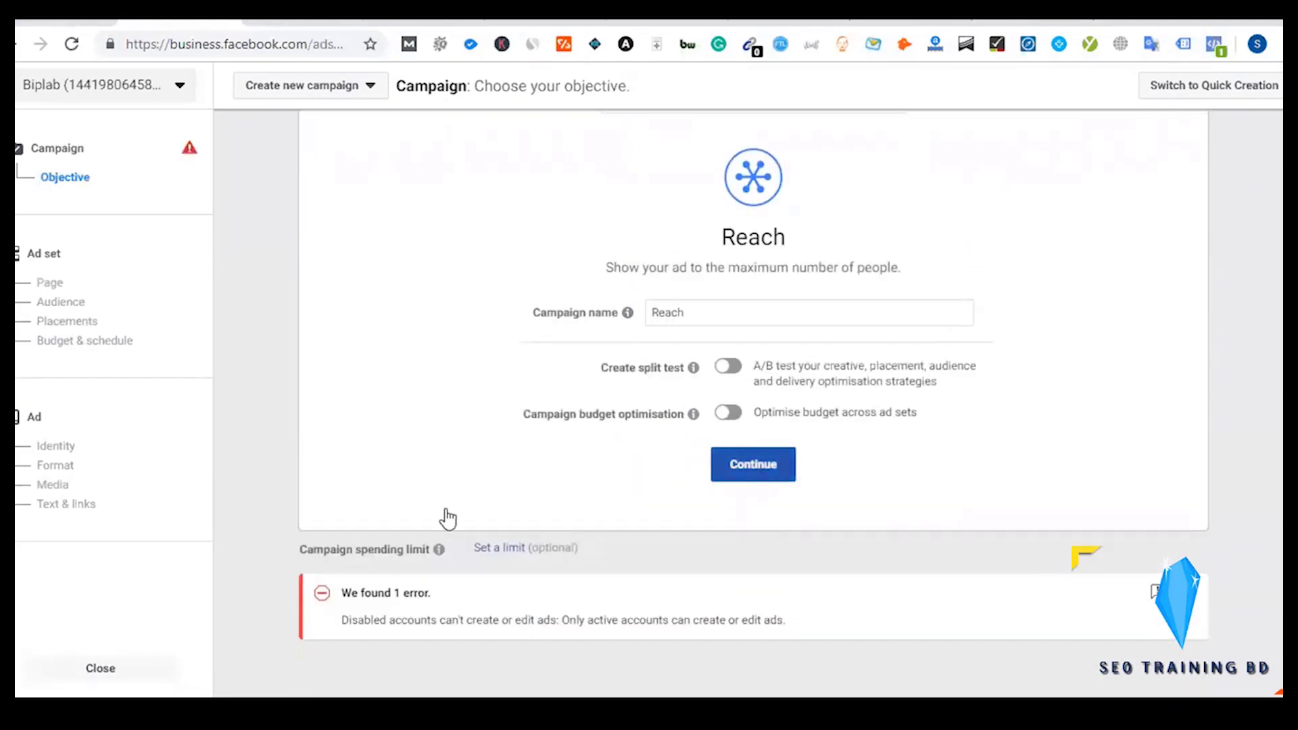
pyautogui.press('Return')
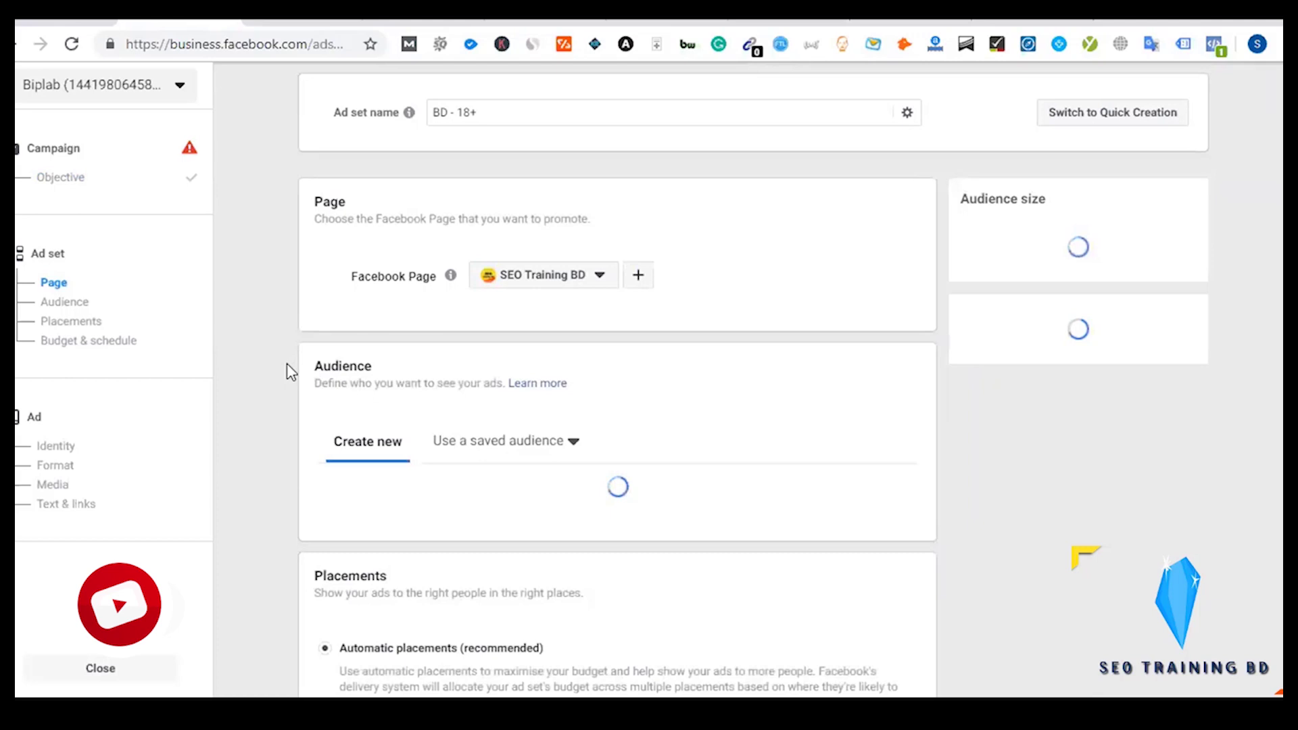
# - Examine the ad set's audience options: custom audiences, locations, age, gender, languages, detailed targeting and connections
pyautogui.scroll(-7, 350, 385)
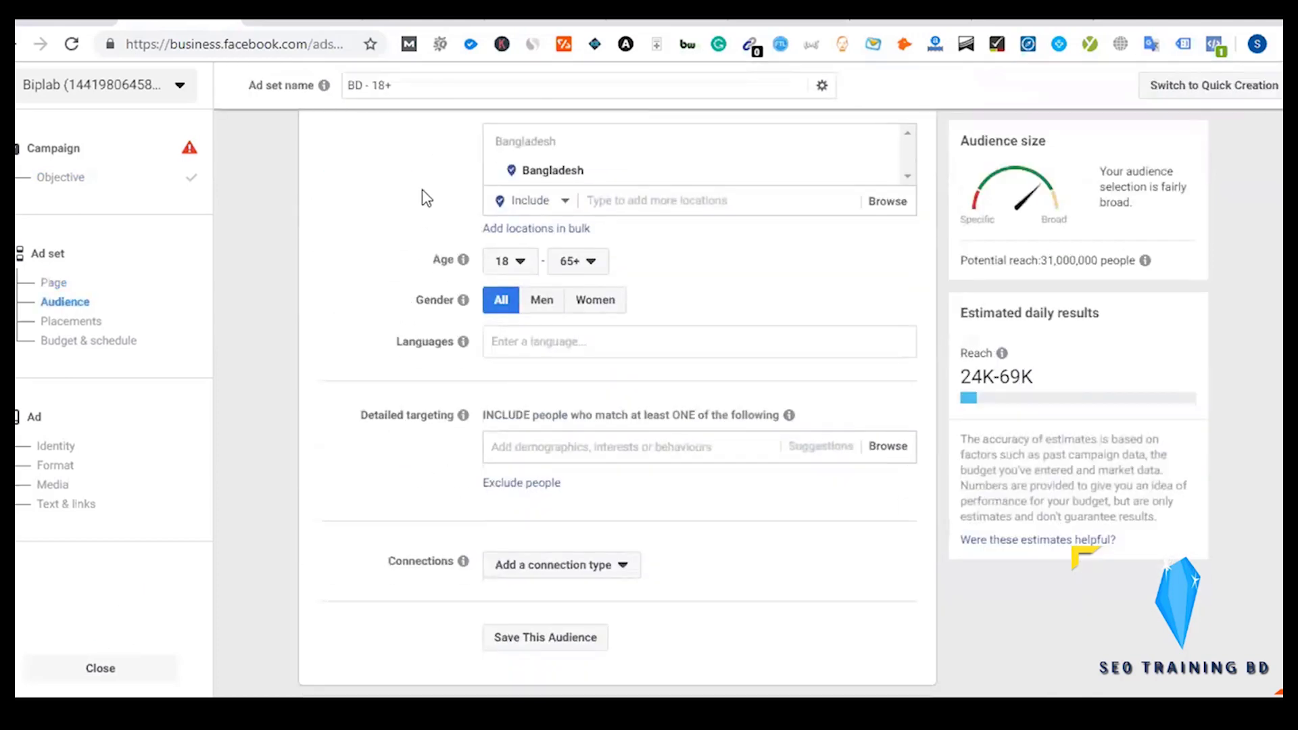
pyautogui.scroll(4, 422, 283)
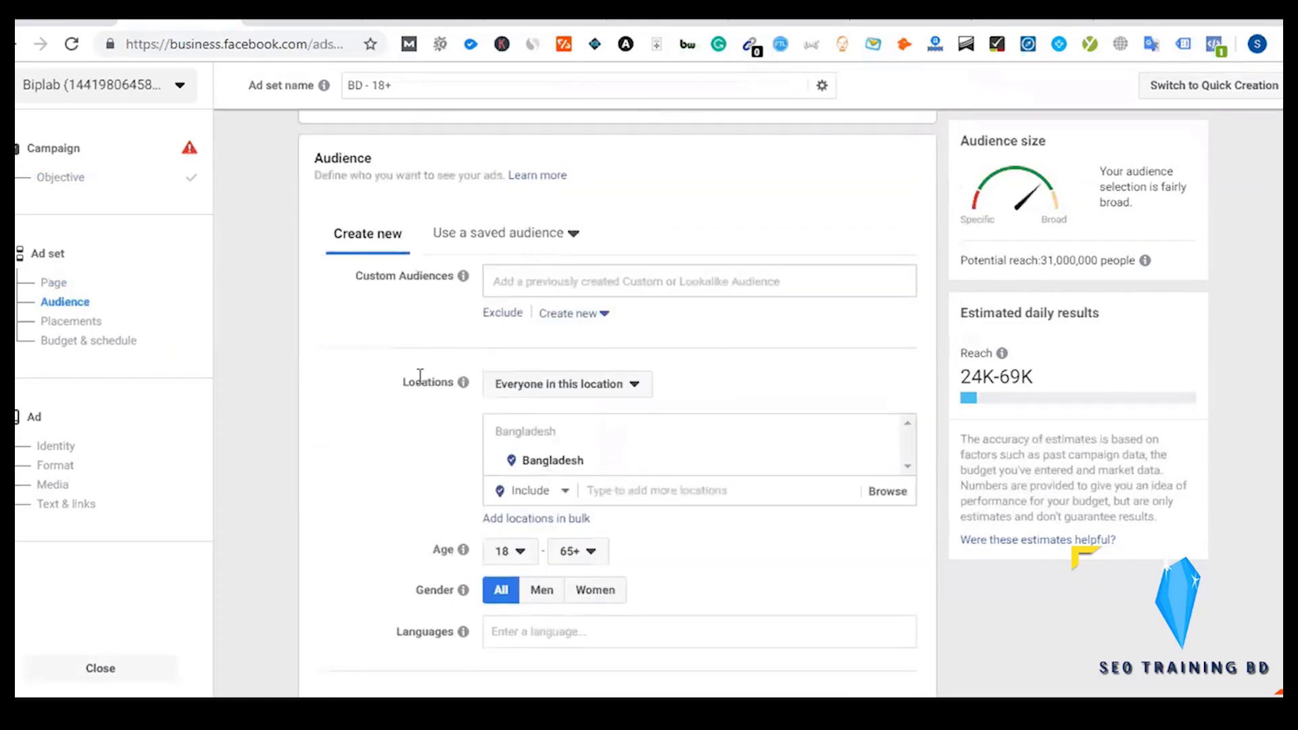
pyautogui.scroll(-1, 420, 376)
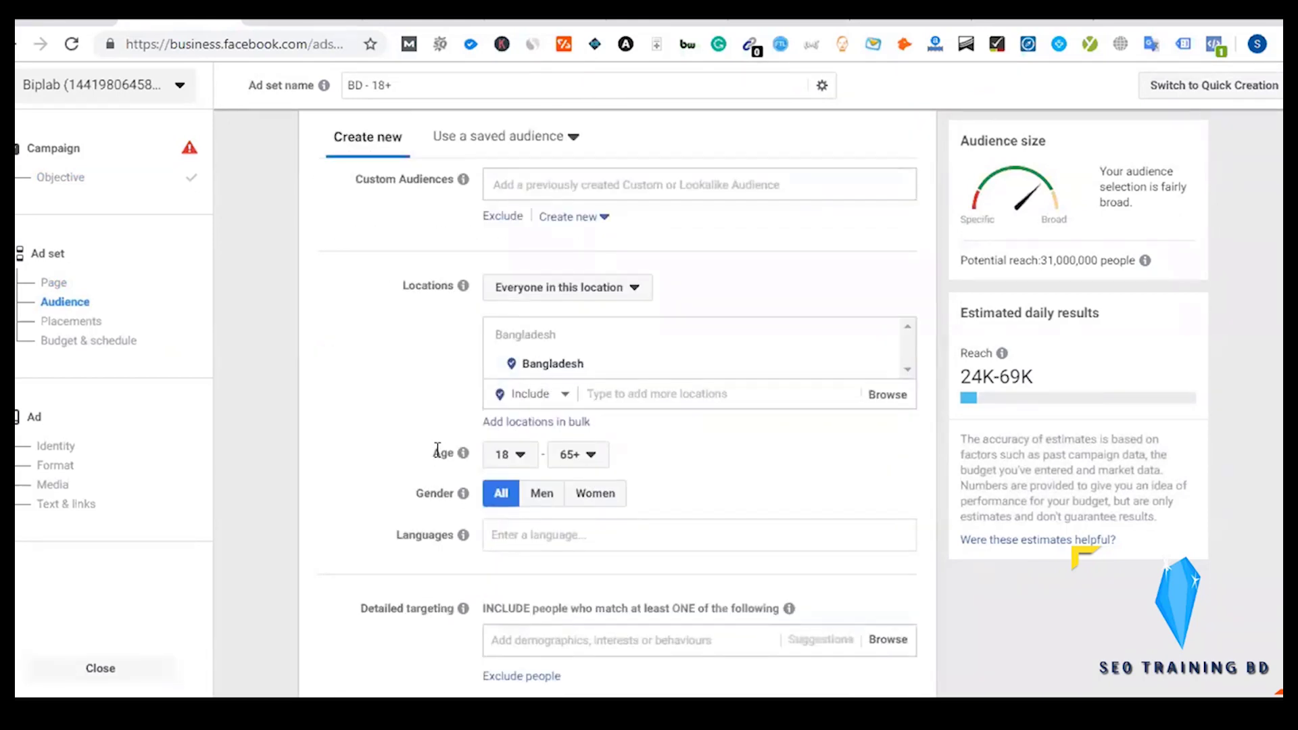
pyautogui.doubleClick(434, 493)
pyautogui.click(396, 502)
pyautogui.scroll(3, 417, 431)
pyautogui.scroll(-3, 409, 427)
pyautogui.scroll(1, 409, 426)
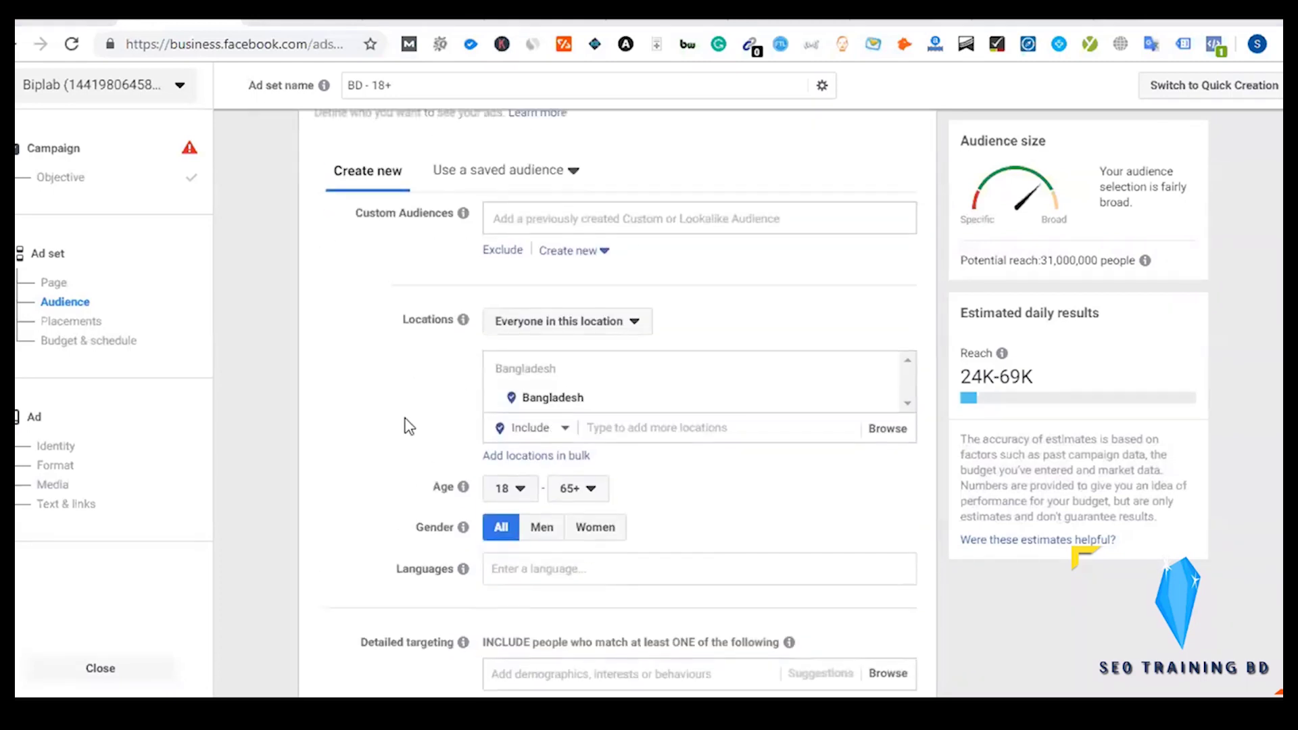
pyautogui.scroll(1, 412, 419)
pyautogui.scroll(-3, 453, 466)
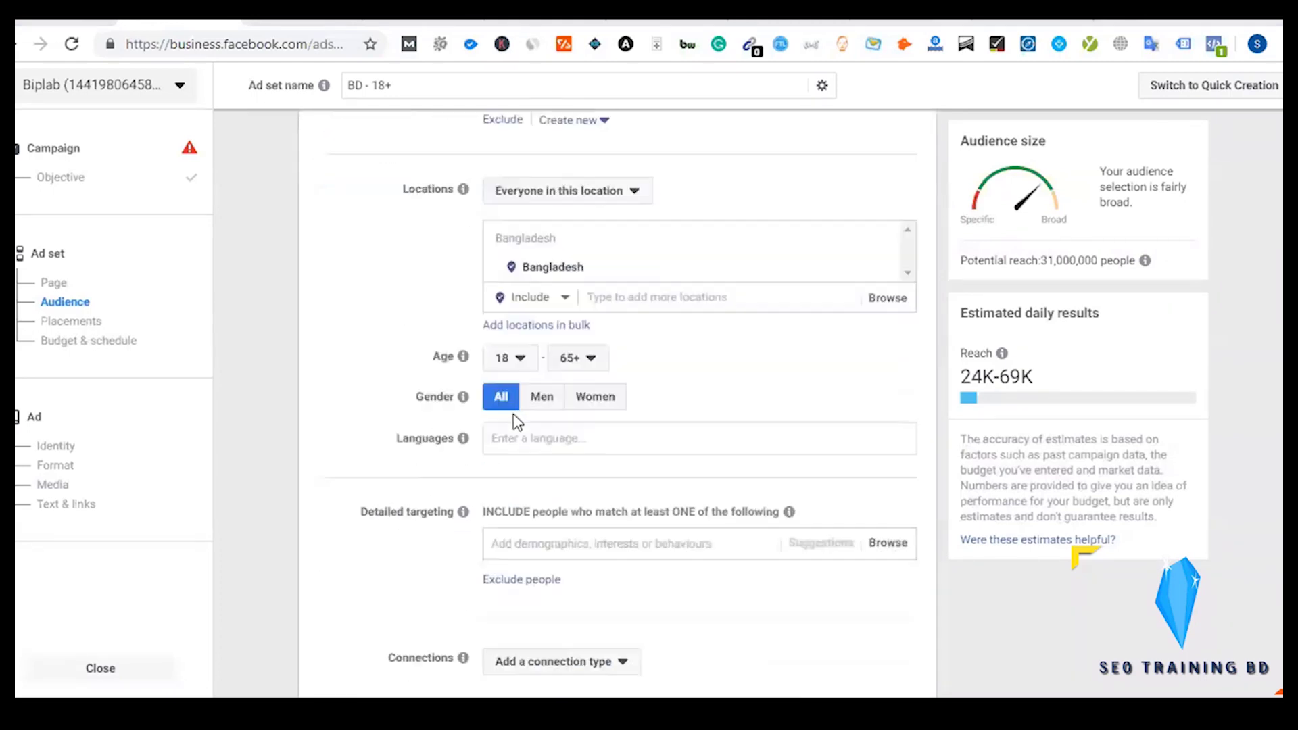
pyautogui.moveTo(463, 438)
pyautogui.scroll(-1, 557, 436)
pyautogui.scroll(-1, 460, 493)
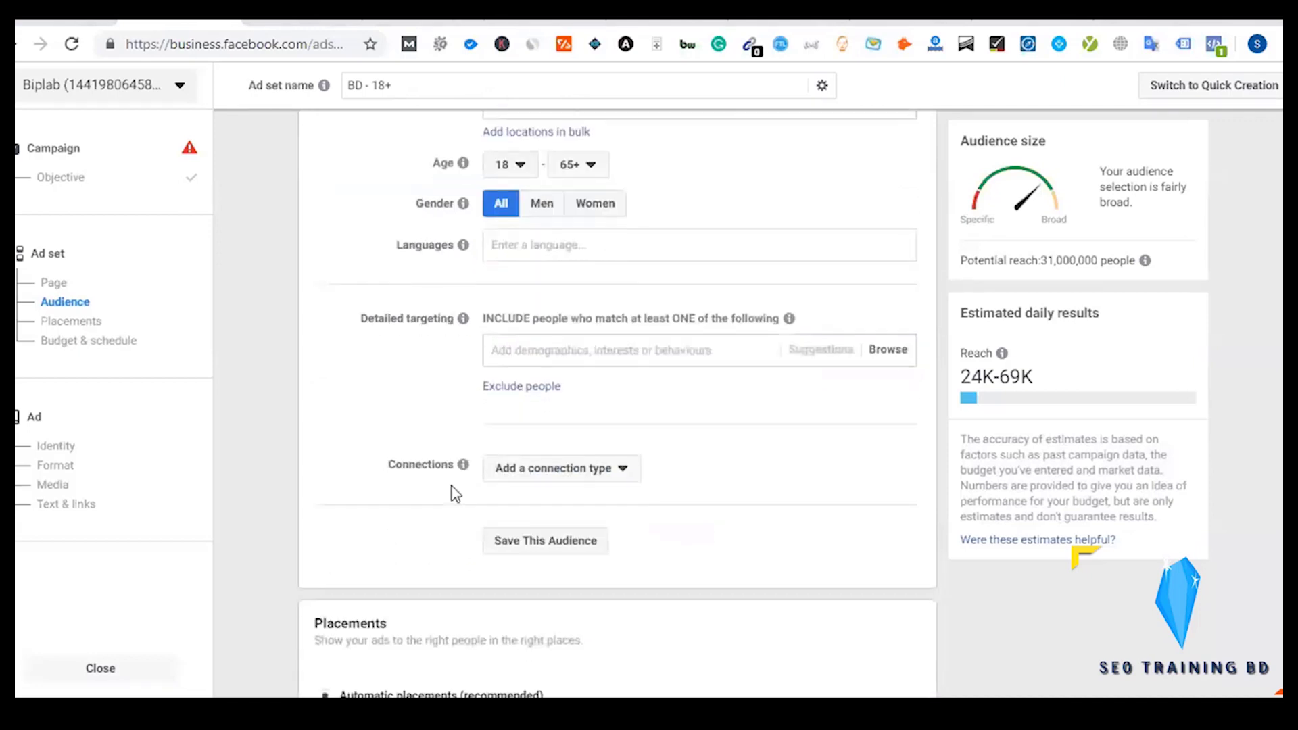
pyautogui.scroll(4, 411, 510)
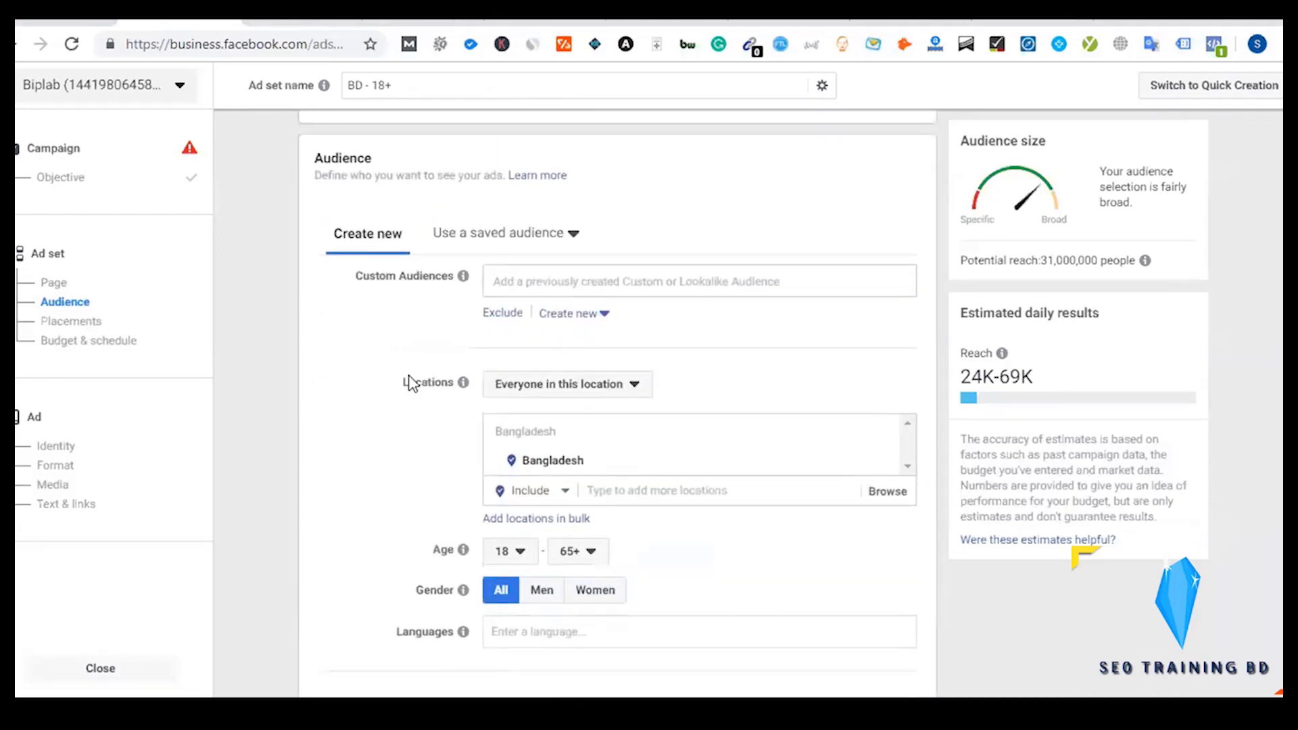
# - Compare the Core Audience note in the Dynalist outline with the ad set's audience settings in Facebook Ads Manager
pyautogui.click(86, 21)
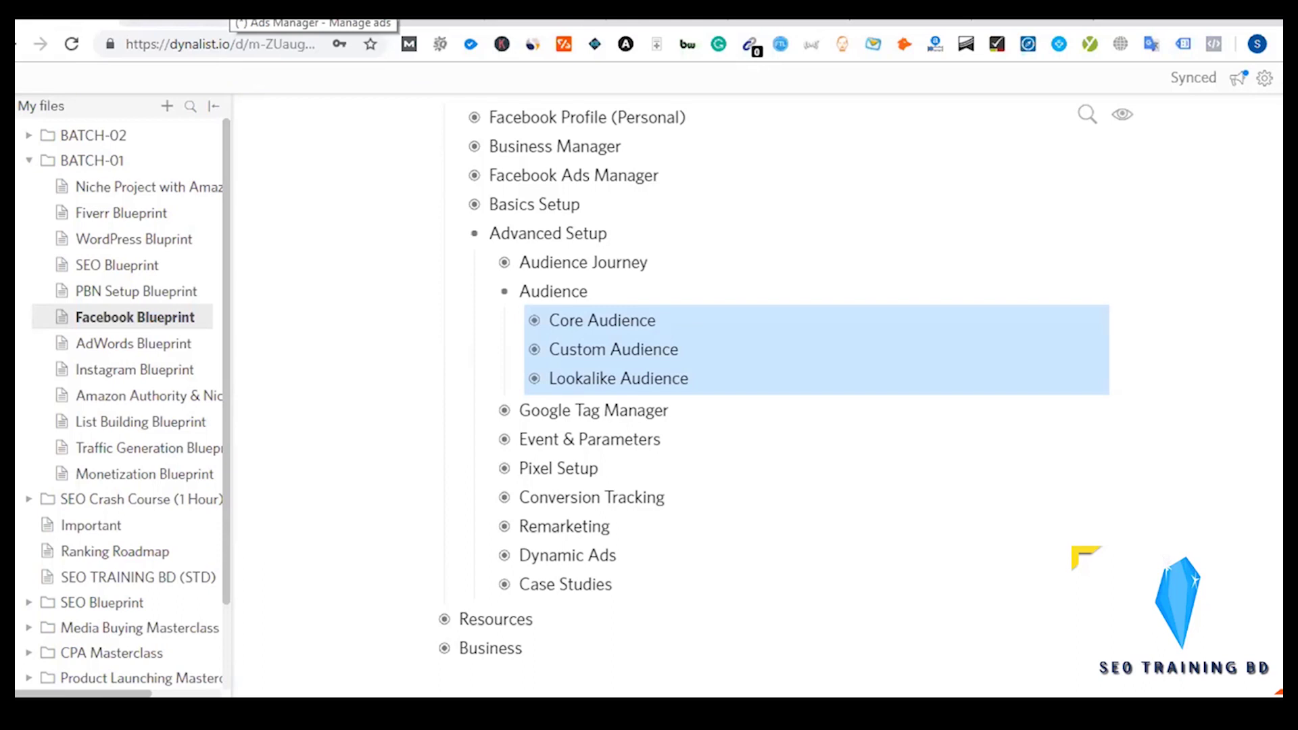
pyautogui.click(237, 20)
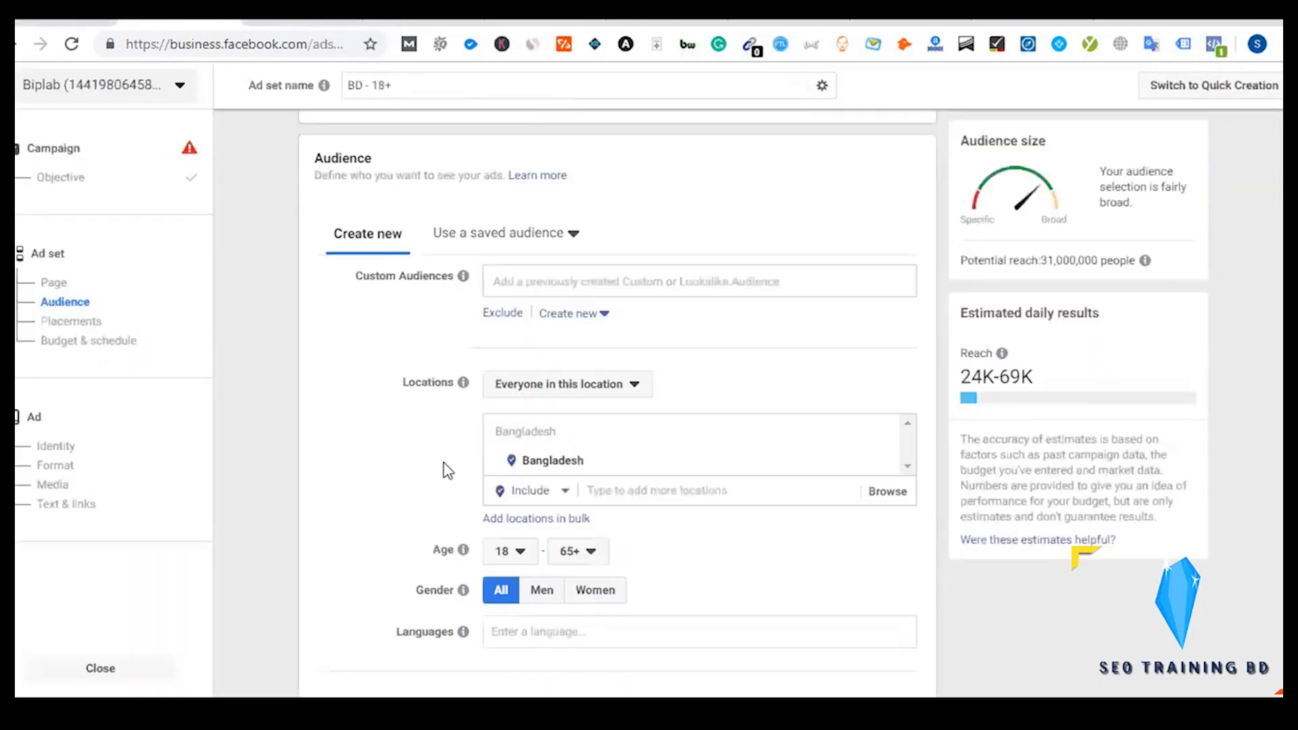
pyautogui.scroll(-2, 443, 469)
pyautogui.click(133, 20)
pyautogui.click(533, 321)
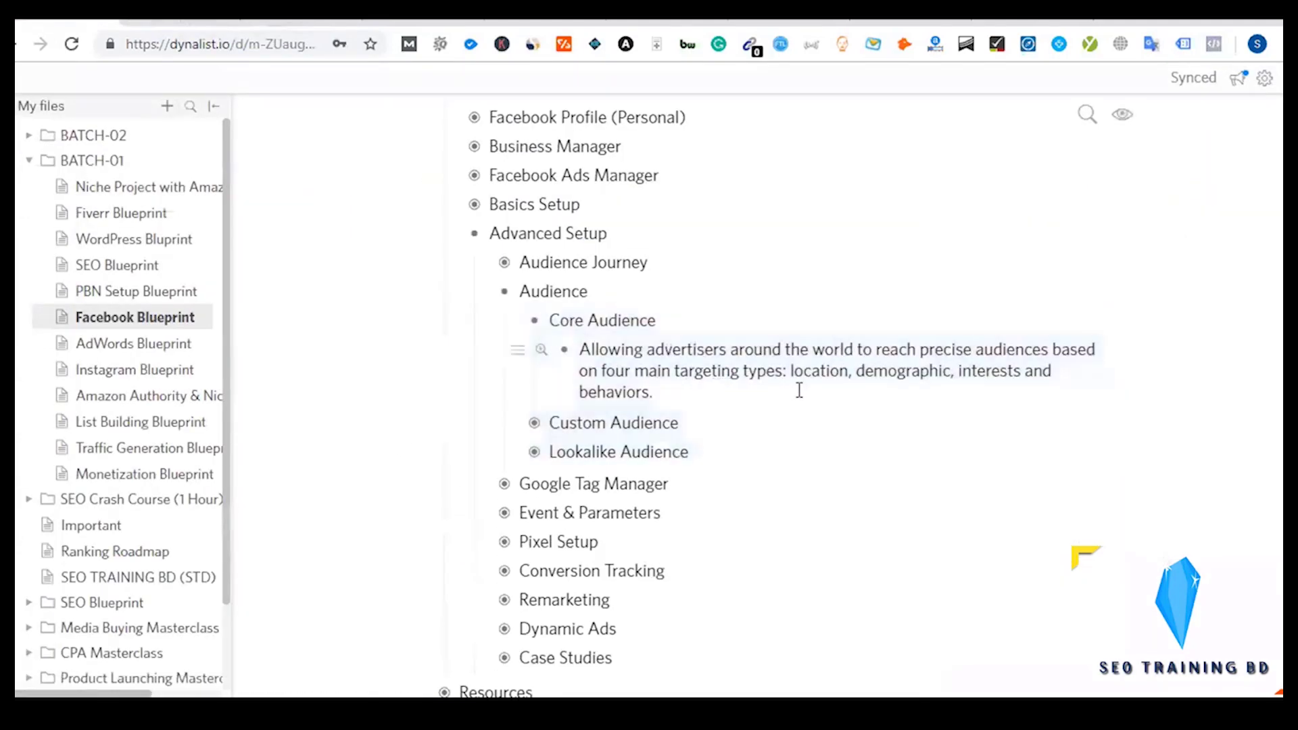
pyautogui.click(236, 20)
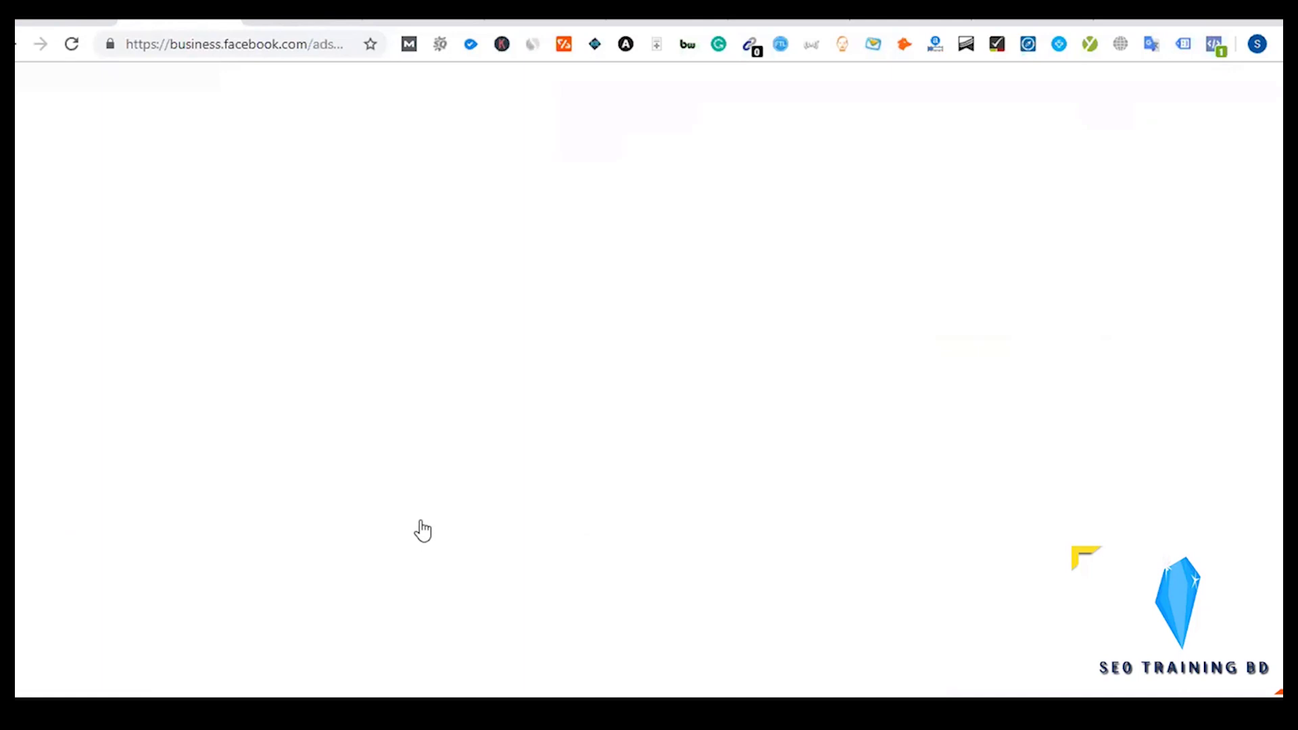
pyautogui.scroll(1, 368, 424)
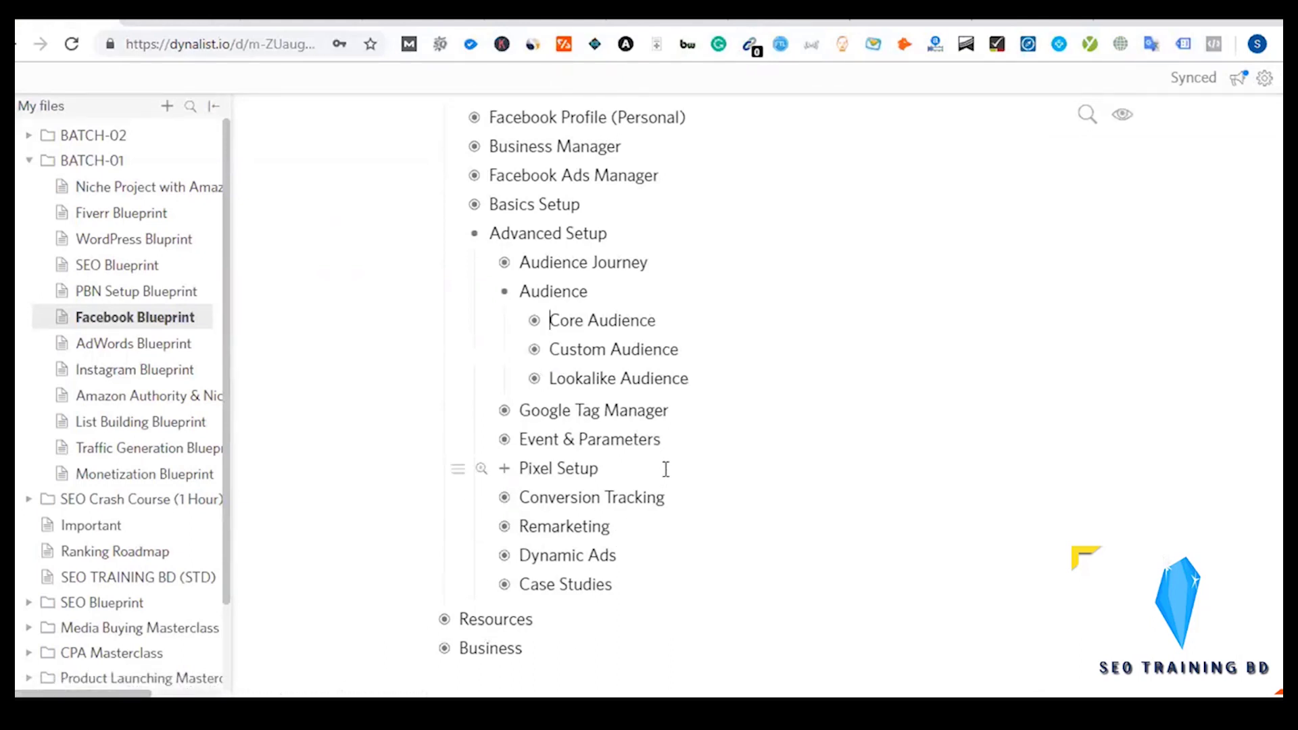
# - Read the Custom Audience notes in the Dynalist outline, collapse them and highlight the Core Audience heading
pyautogui.click(534, 350)
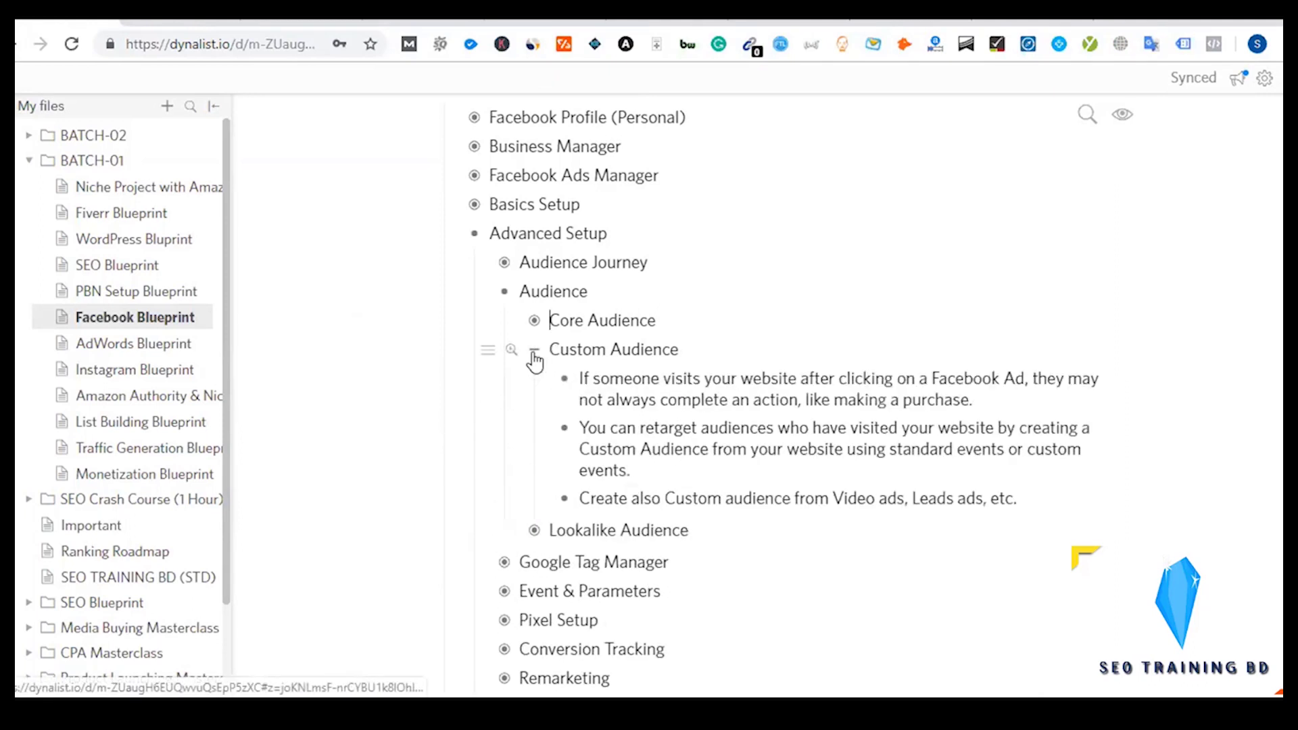
pyautogui.click(534, 350)
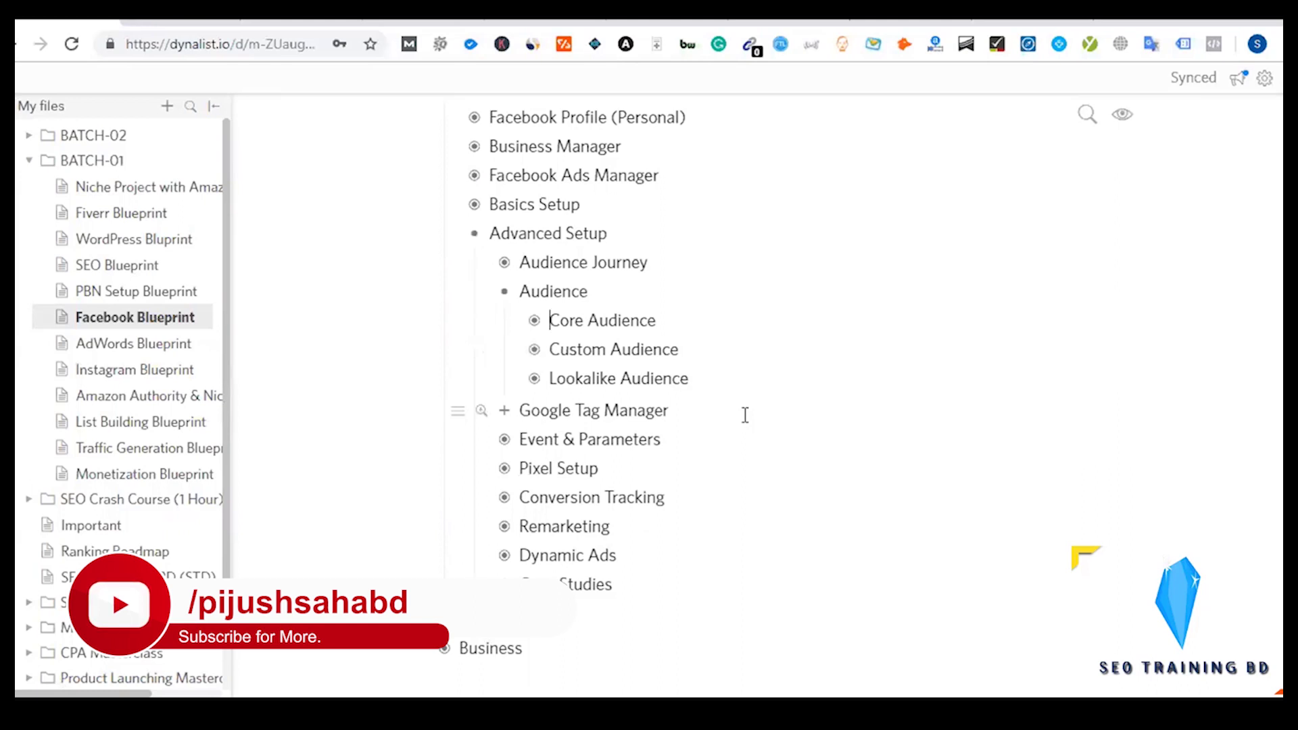
pyautogui.moveTo(553, 322); pyautogui.dragTo(666, 322)
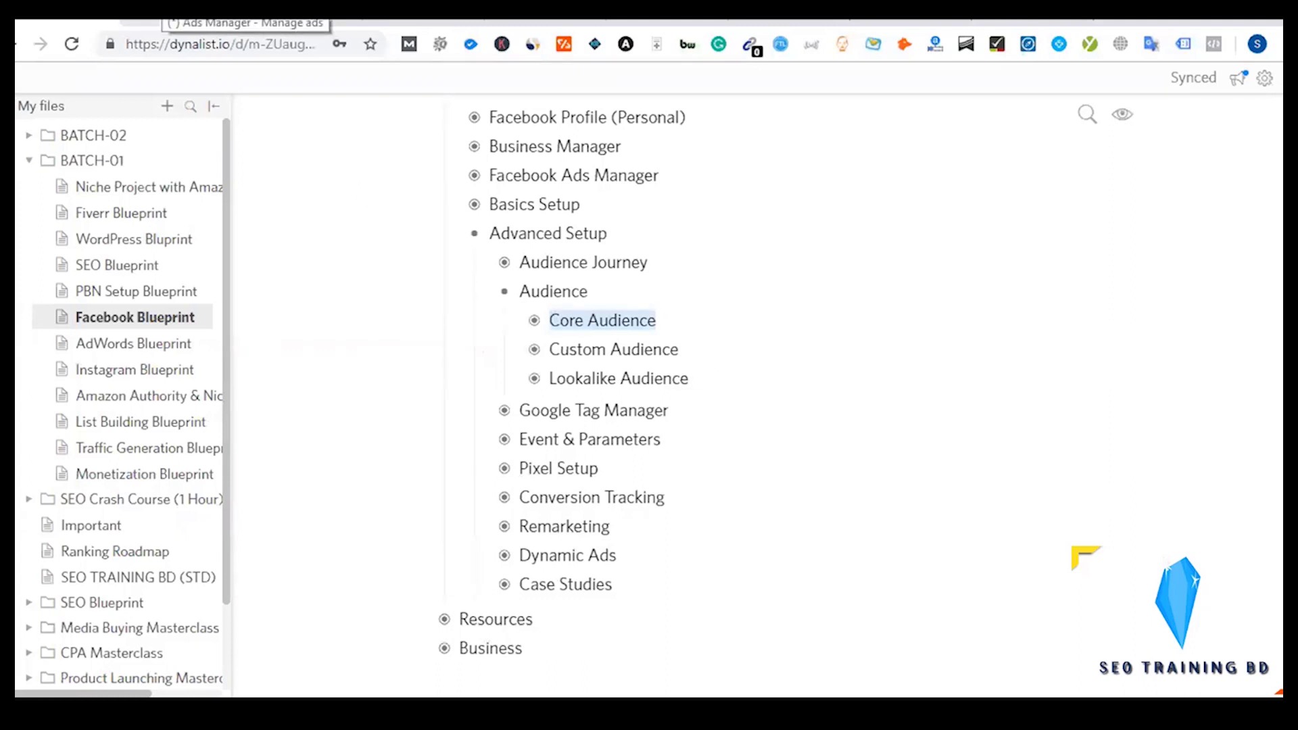
# - Load Facebook Ads Manager in a separate browser tab and go to the account's Audiences page
pyautogui.click(203, 14)
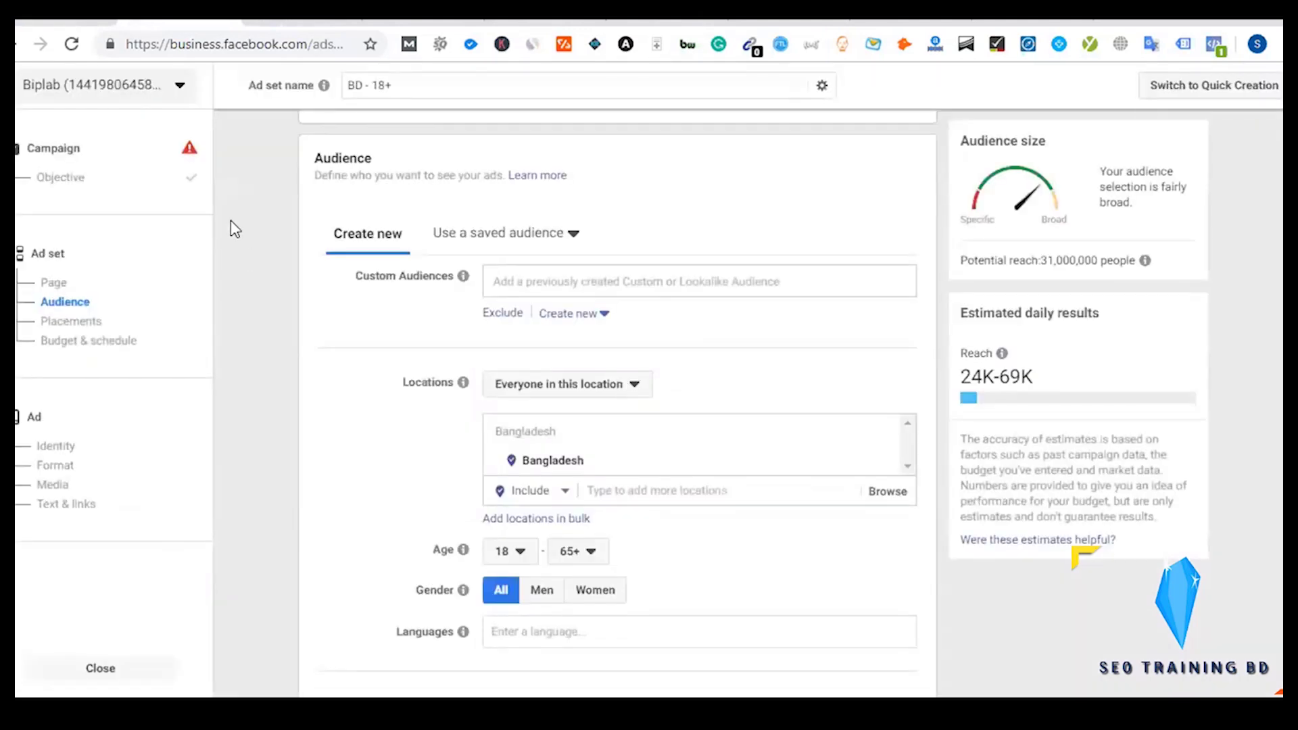
pyautogui.click(275, 45)
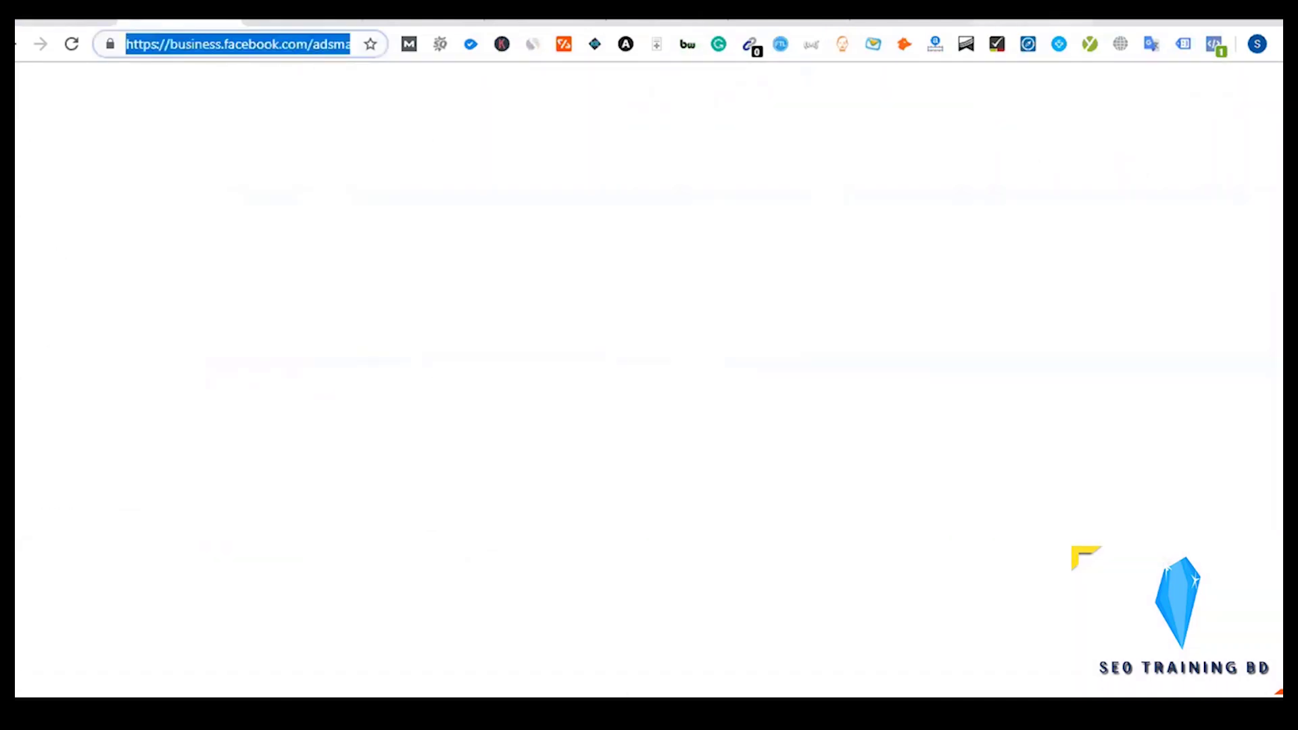
pyautogui.press('Return')
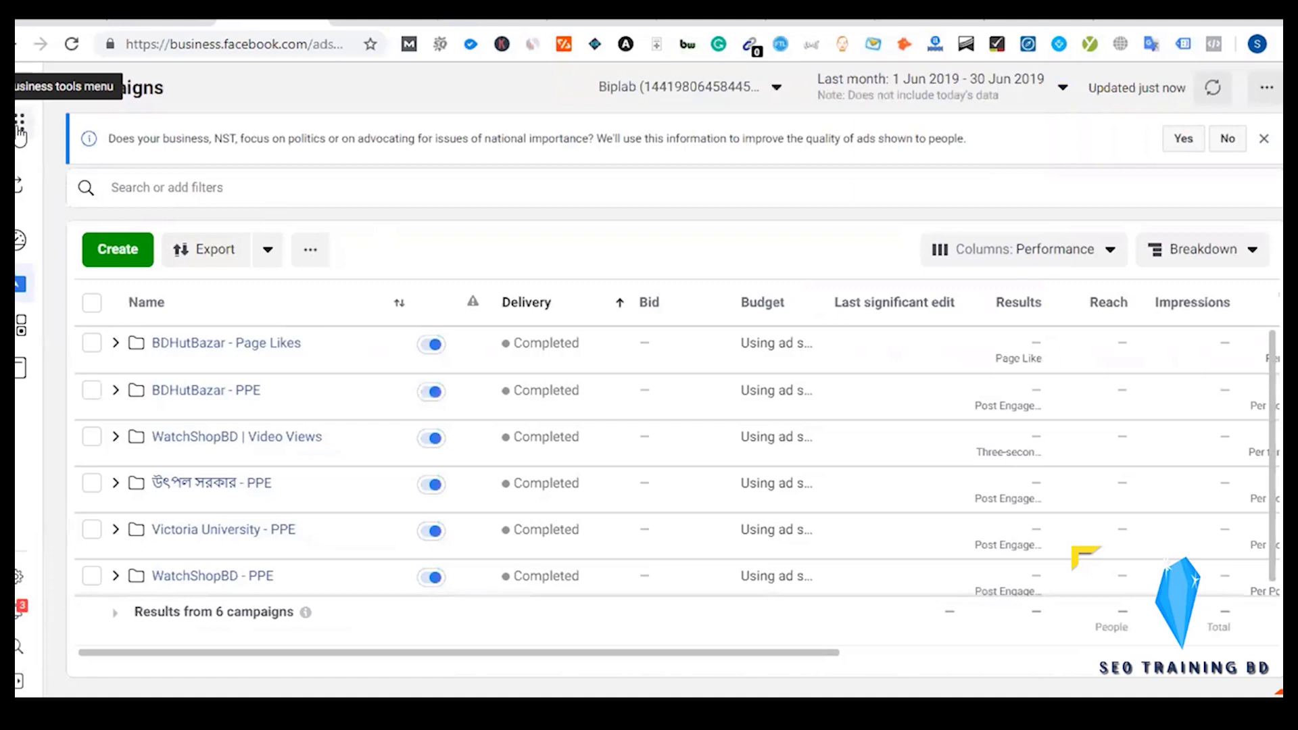
pyautogui.click(20, 132)
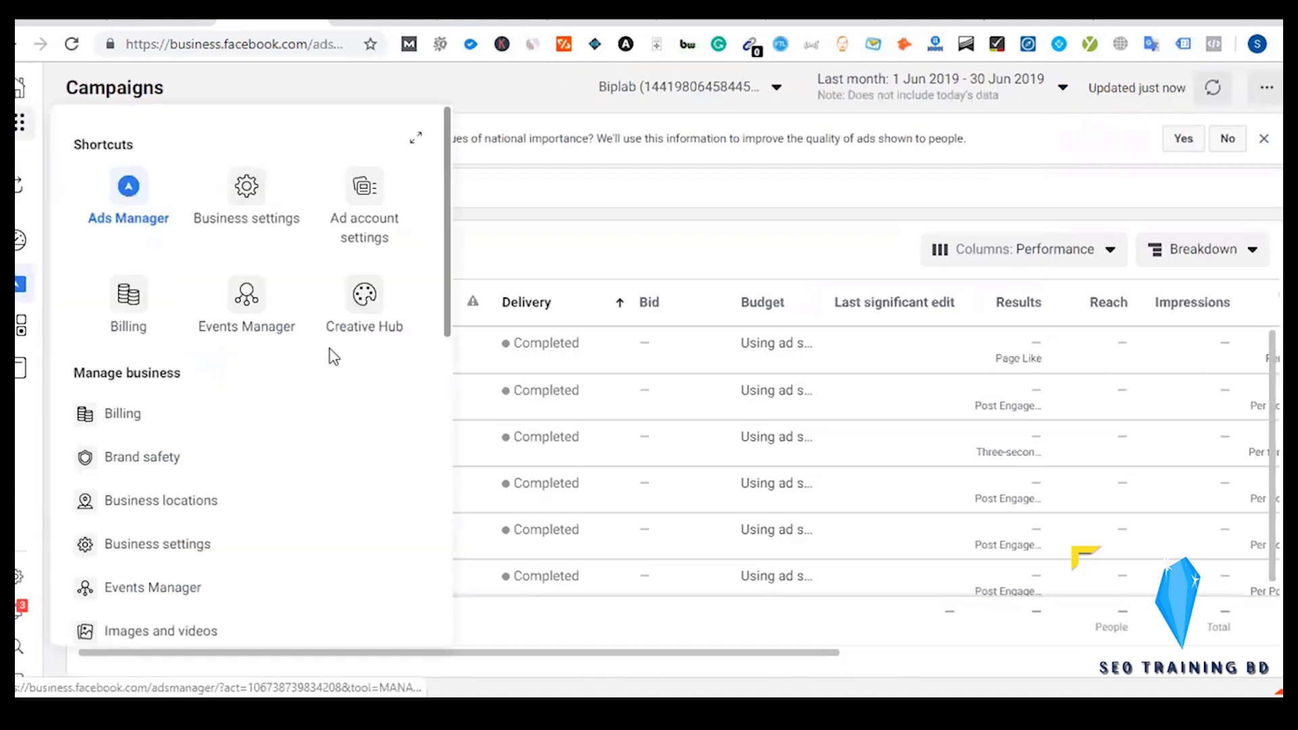
pyautogui.scroll(-5, 334, 357)
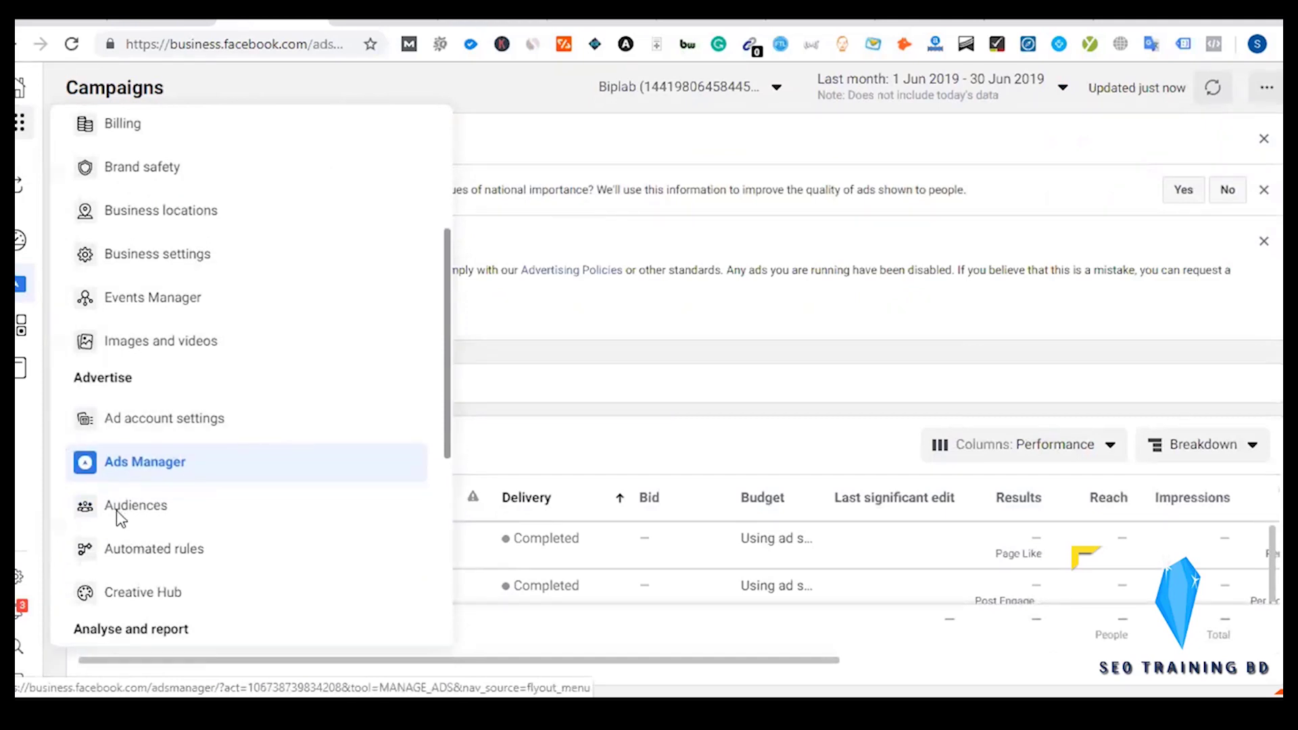
pyautogui.click(119, 519)
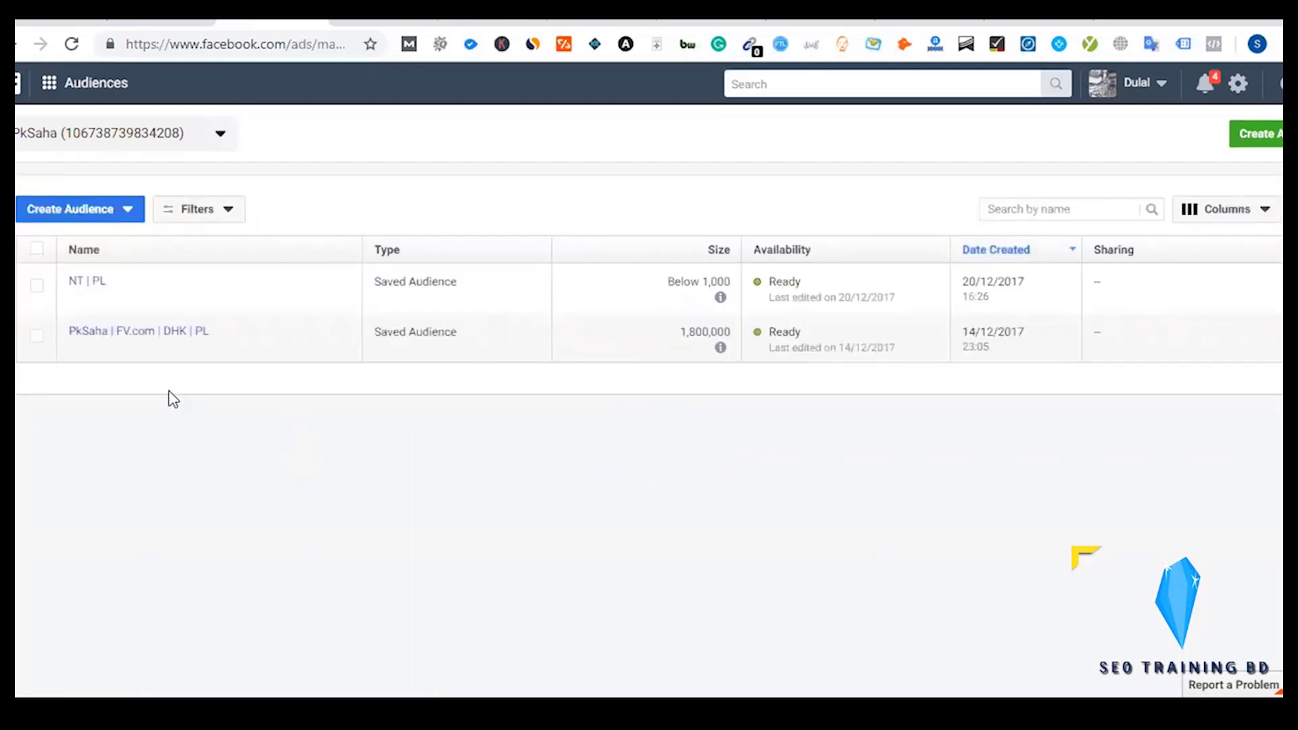
# - Check the older saved audience's details and type, and review the audience section and its save option in the ad set
pyautogui.moveTo(83, 340)
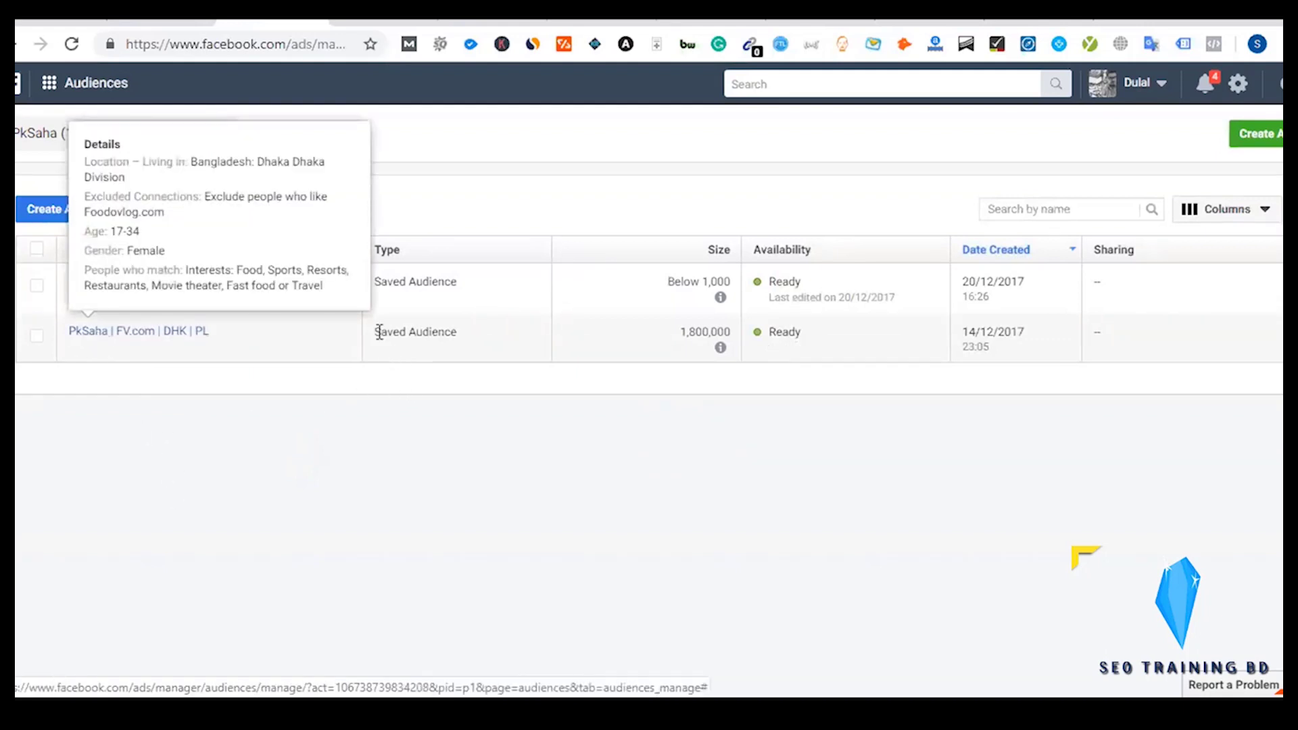
pyautogui.moveTo(376, 335); pyautogui.dragTo(454, 334)
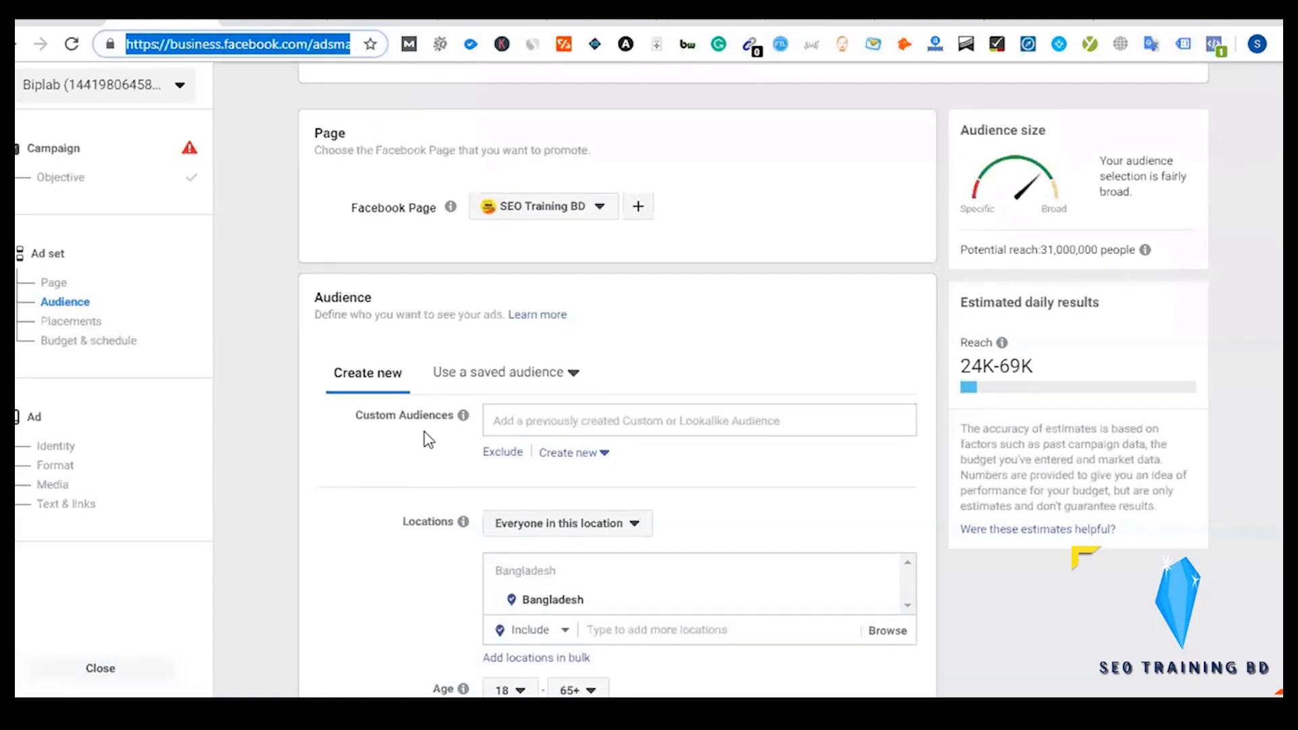
pyautogui.scroll(-2, 433, 453)
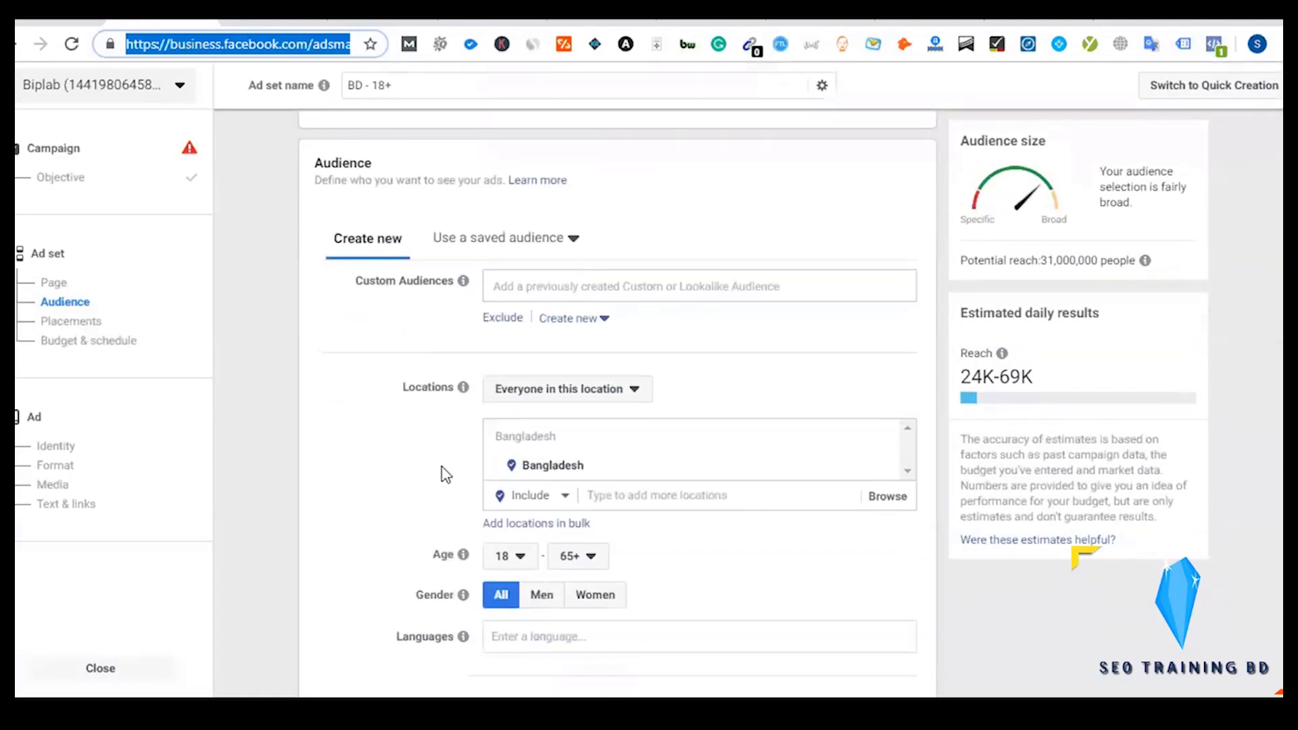
pyautogui.scroll(-7, 443, 473)
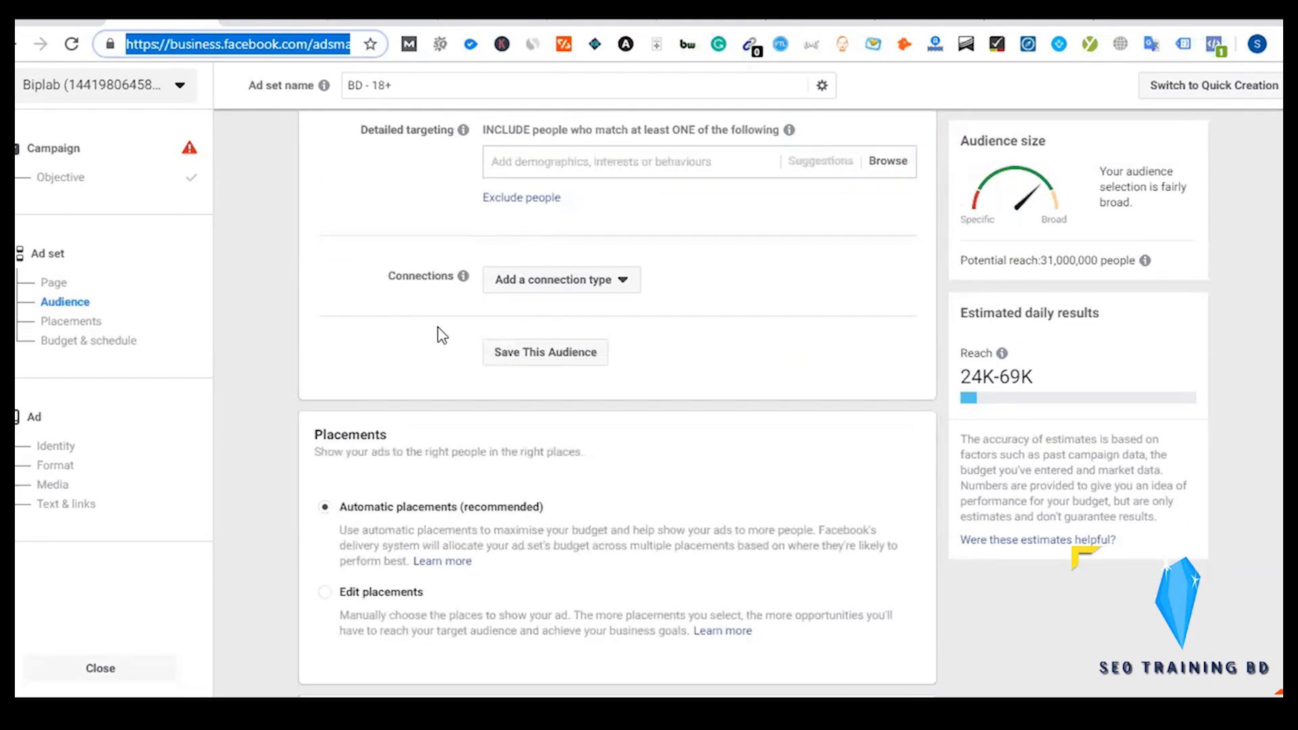
# - In the Dynalist outline, append "(Saved Audience)" to the Core Audience heading
pyautogui.hotkey('ctrl', 'Tab')
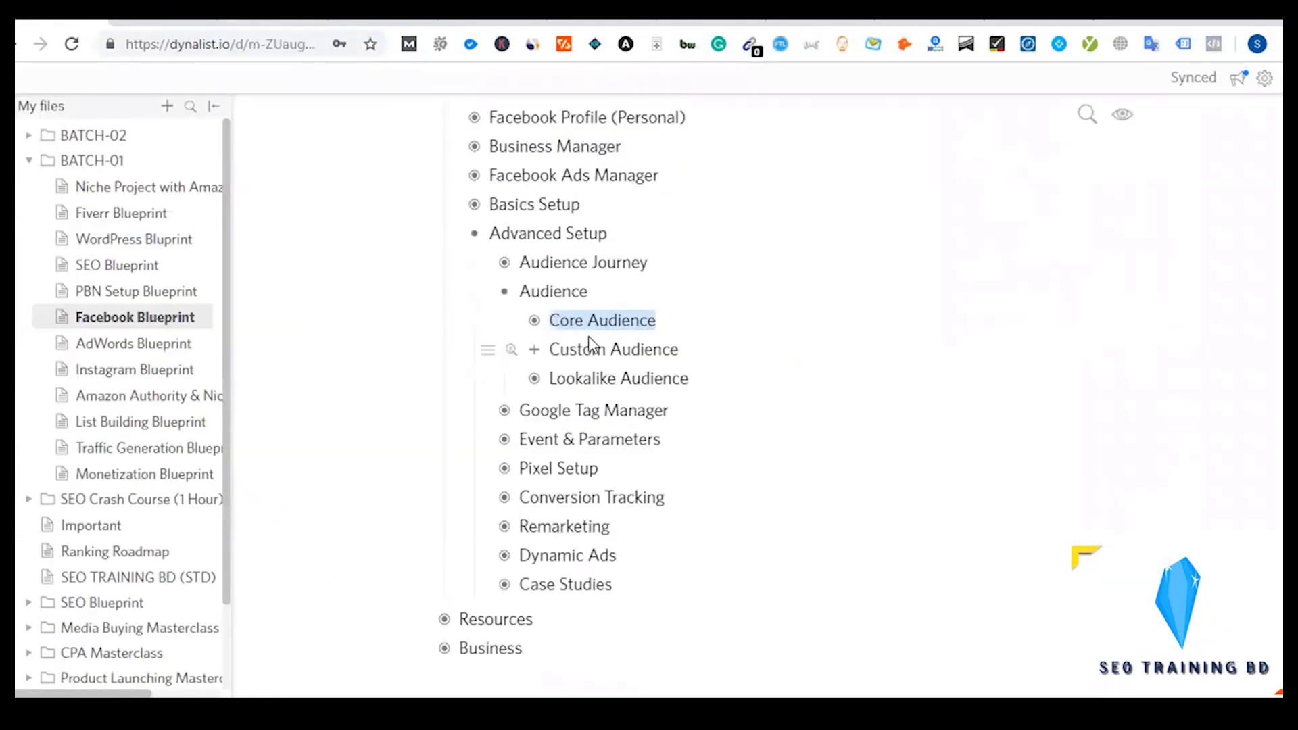
pyautogui.click(673, 319)
pyautogui.write('(Saved Audience)')
# - Return to the Facebook Audiences page and try to switch to another ad account
pyautogui.hotkey('ctrl', 'shift', 'Tab')
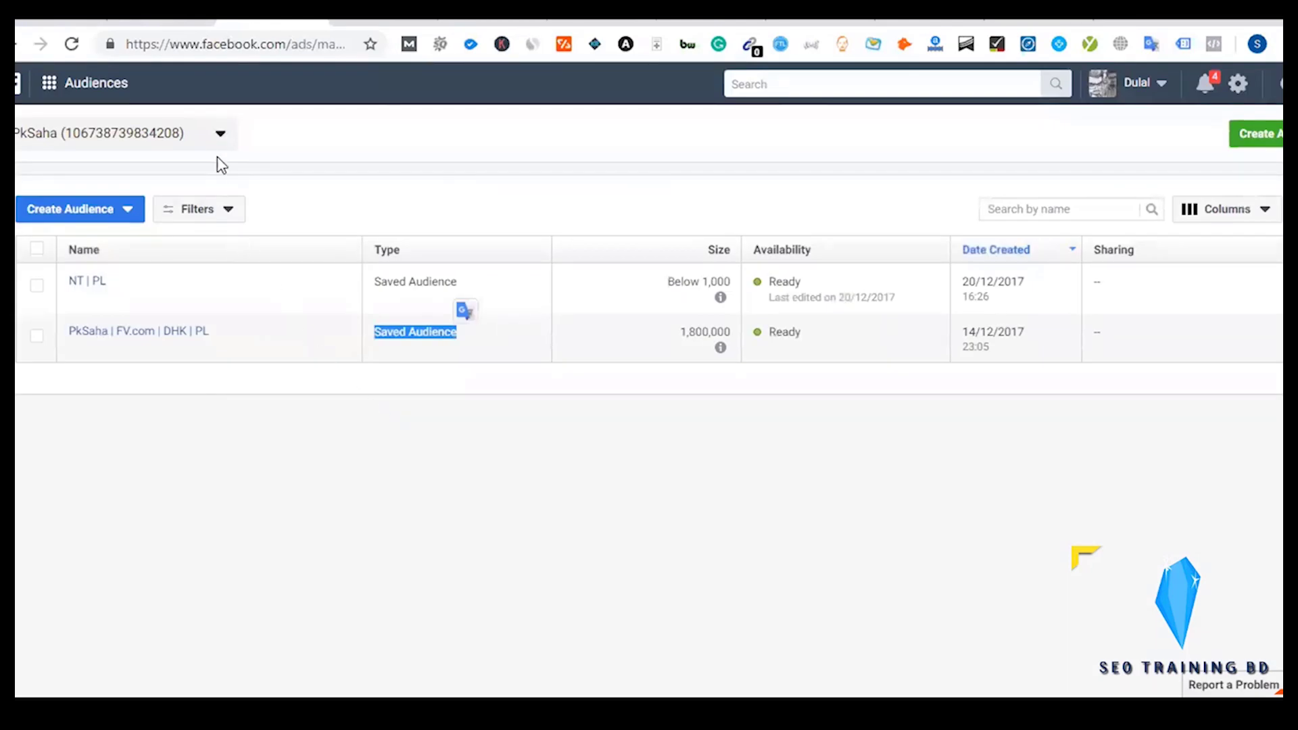
pyautogui.click(218, 139)
pyautogui.click(135, 355)
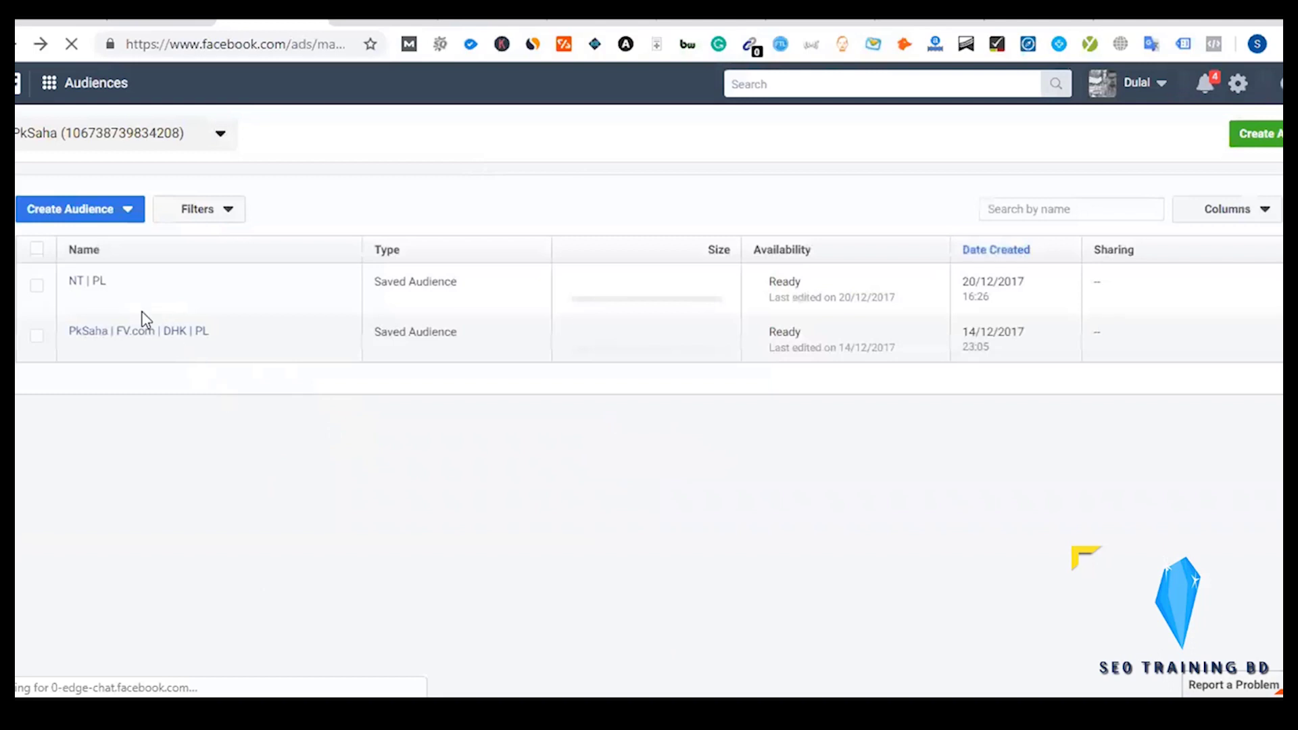
# - Examine the targeting details of both saved audiences, including the locations set for NT | PL
pyautogui.moveTo(87, 290)
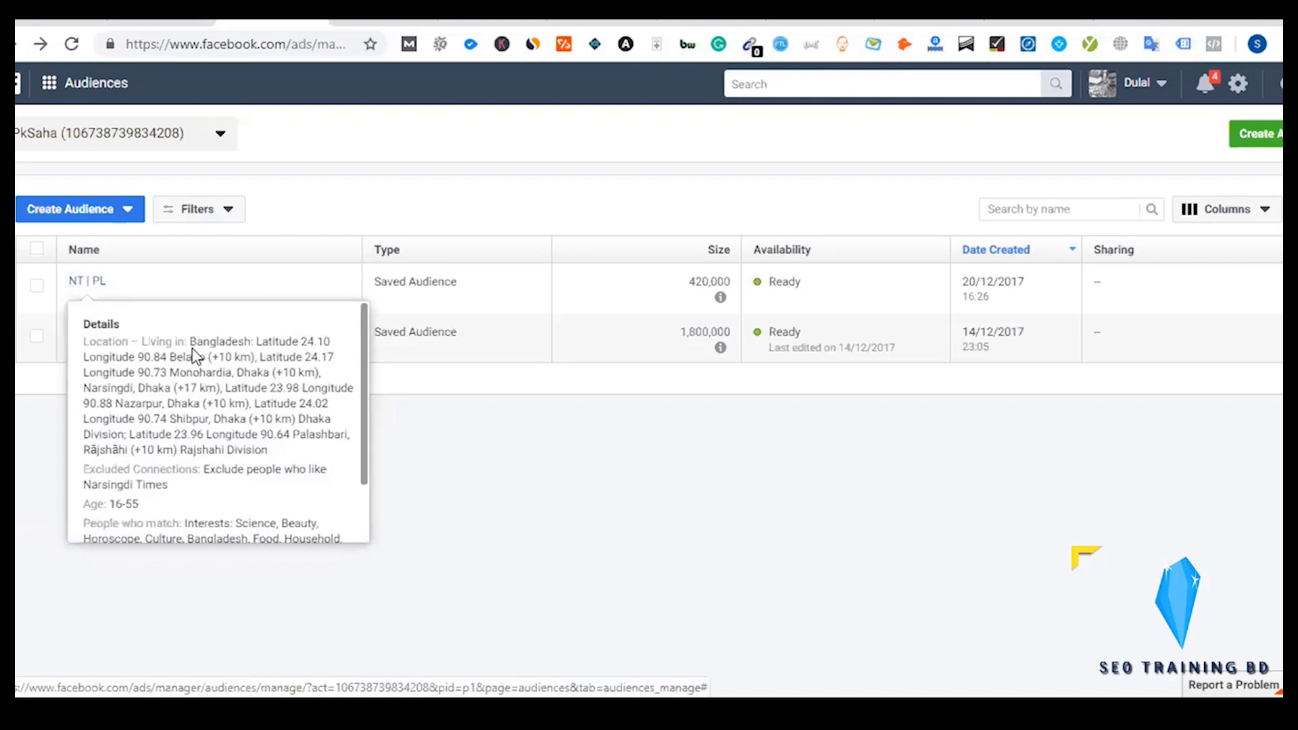
pyautogui.moveTo(189, 342); pyautogui.dragTo(305, 482)
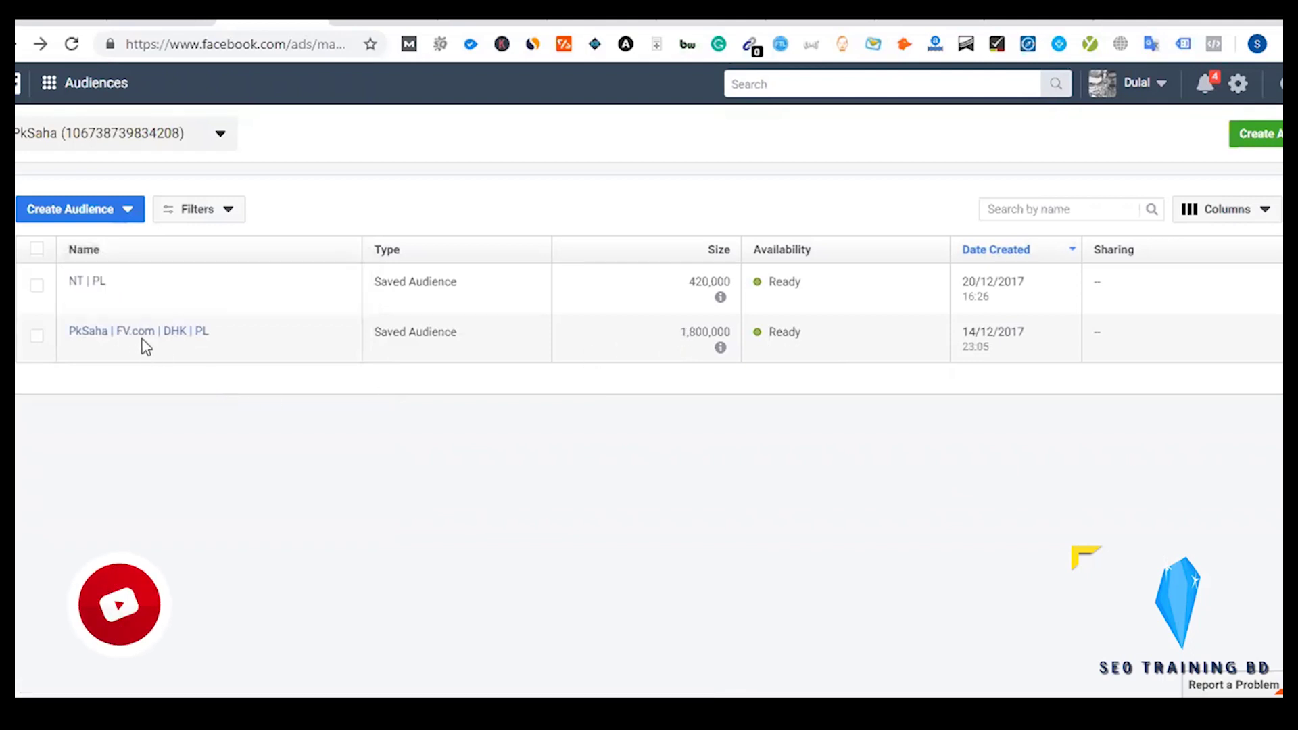
pyautogui.moveTo(93, 343)
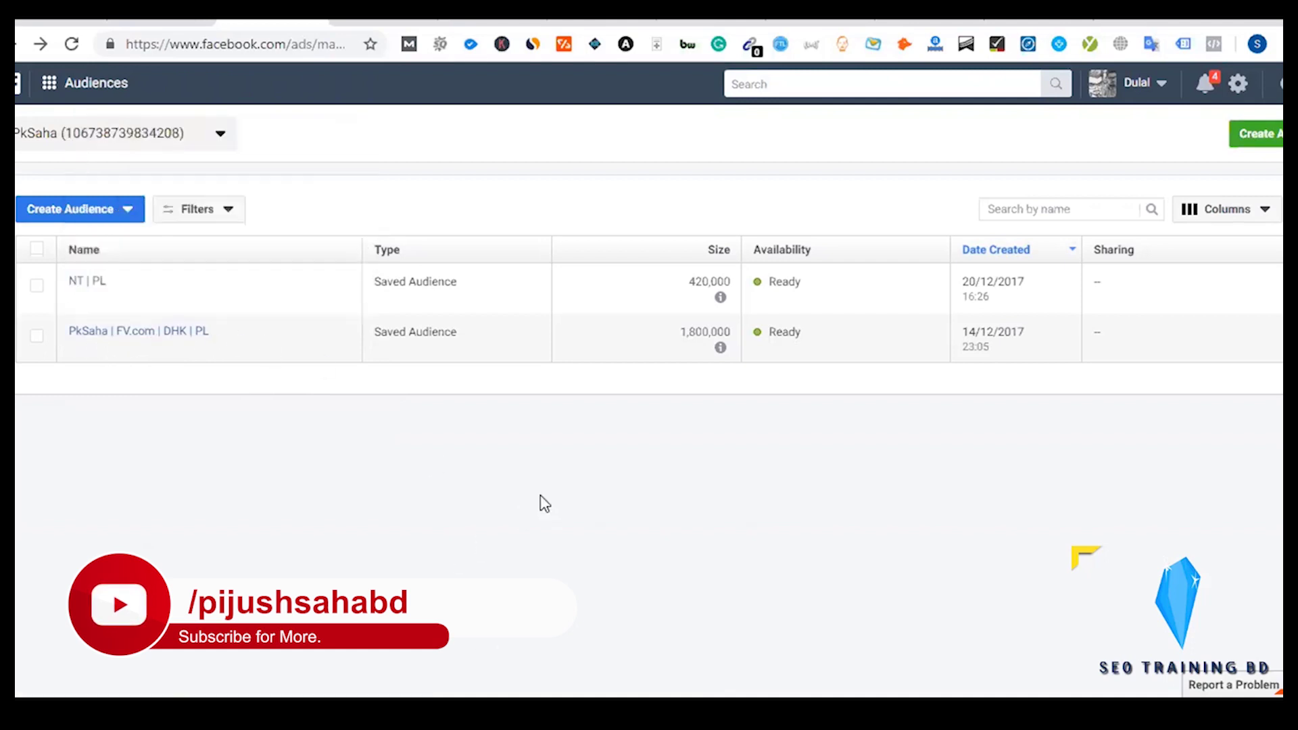
# - Open the custom audience creation dialog, review its website, customer, app, offline and Facebook source options, and close it without creating an audience
pyautogui.click(120, 214)
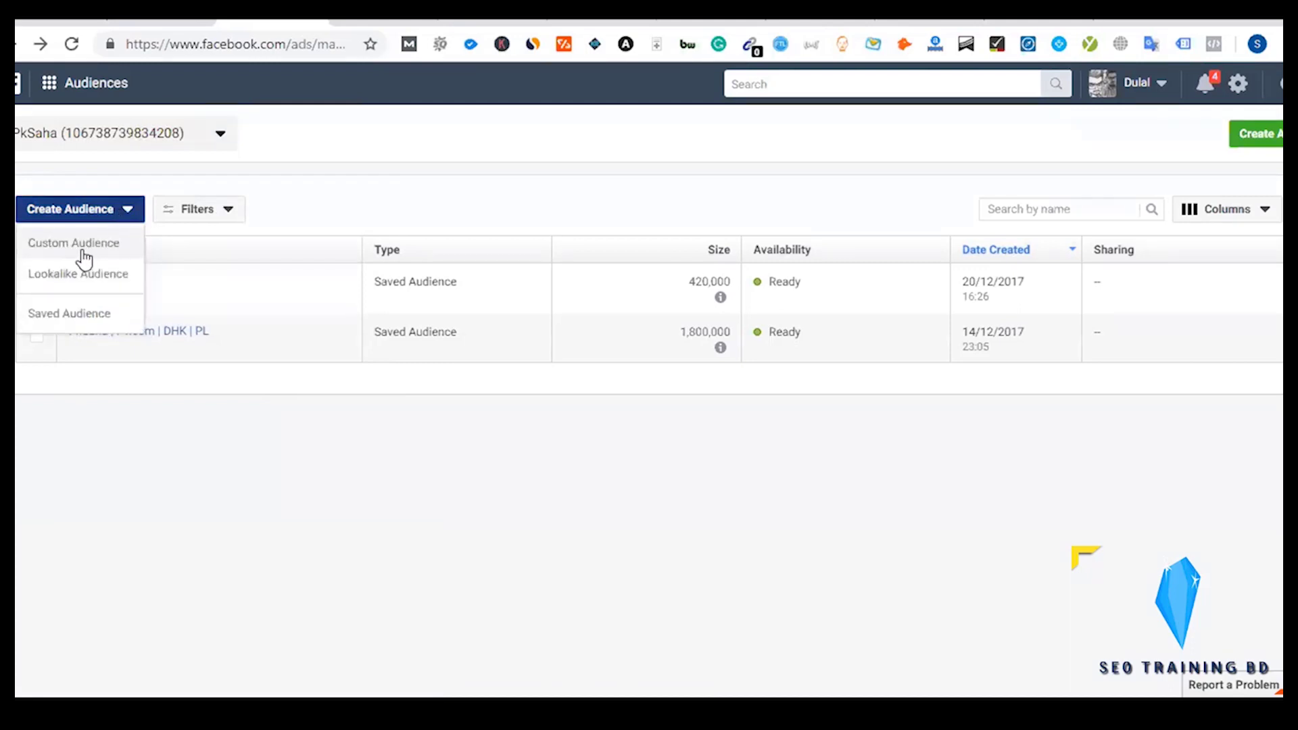
pyautogui.click(565, 570)
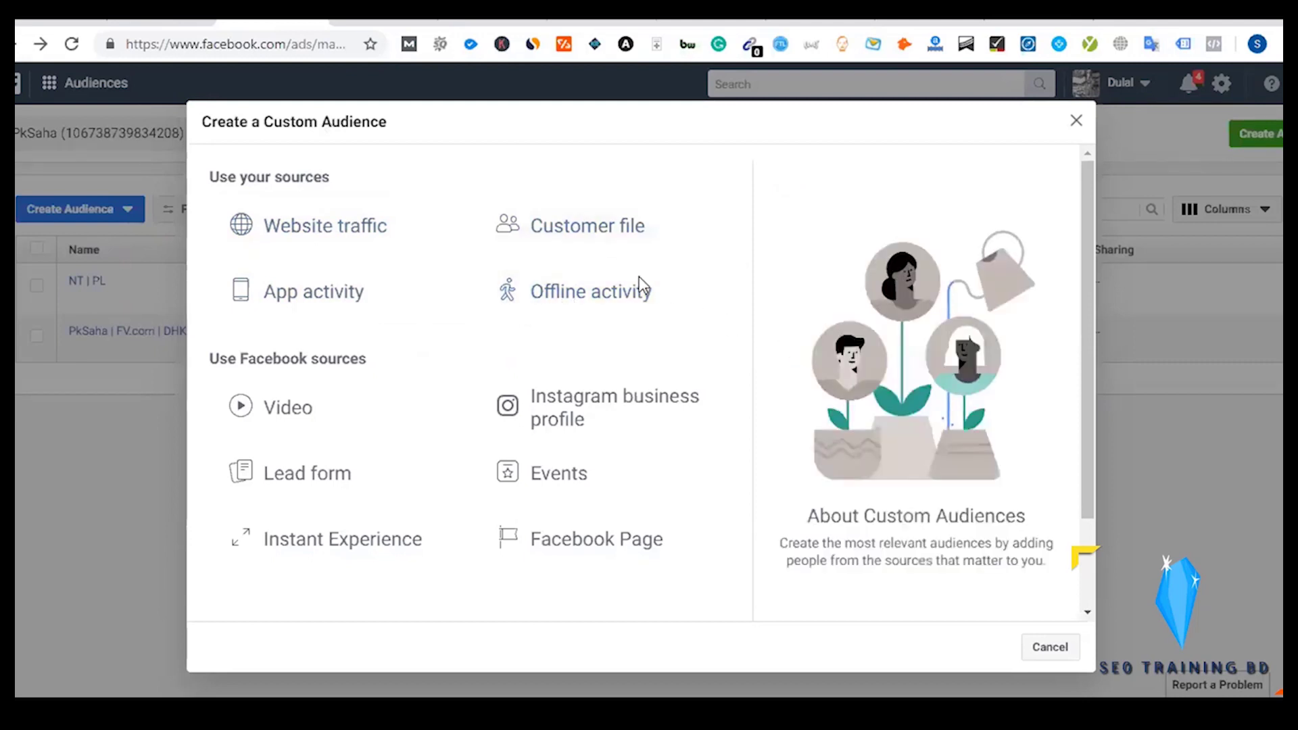
pyautogui.scroll(-2, 649, 318)
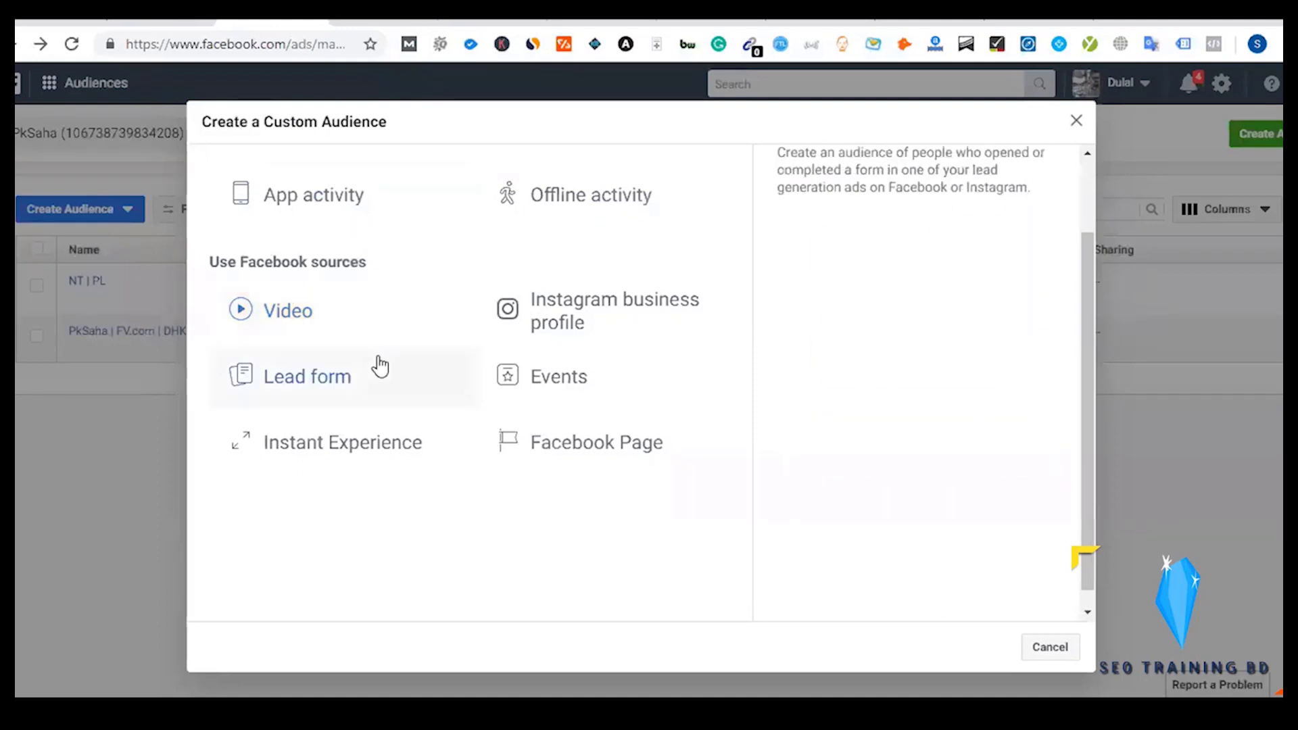
pyautogui.scroll(2, 348, 377)
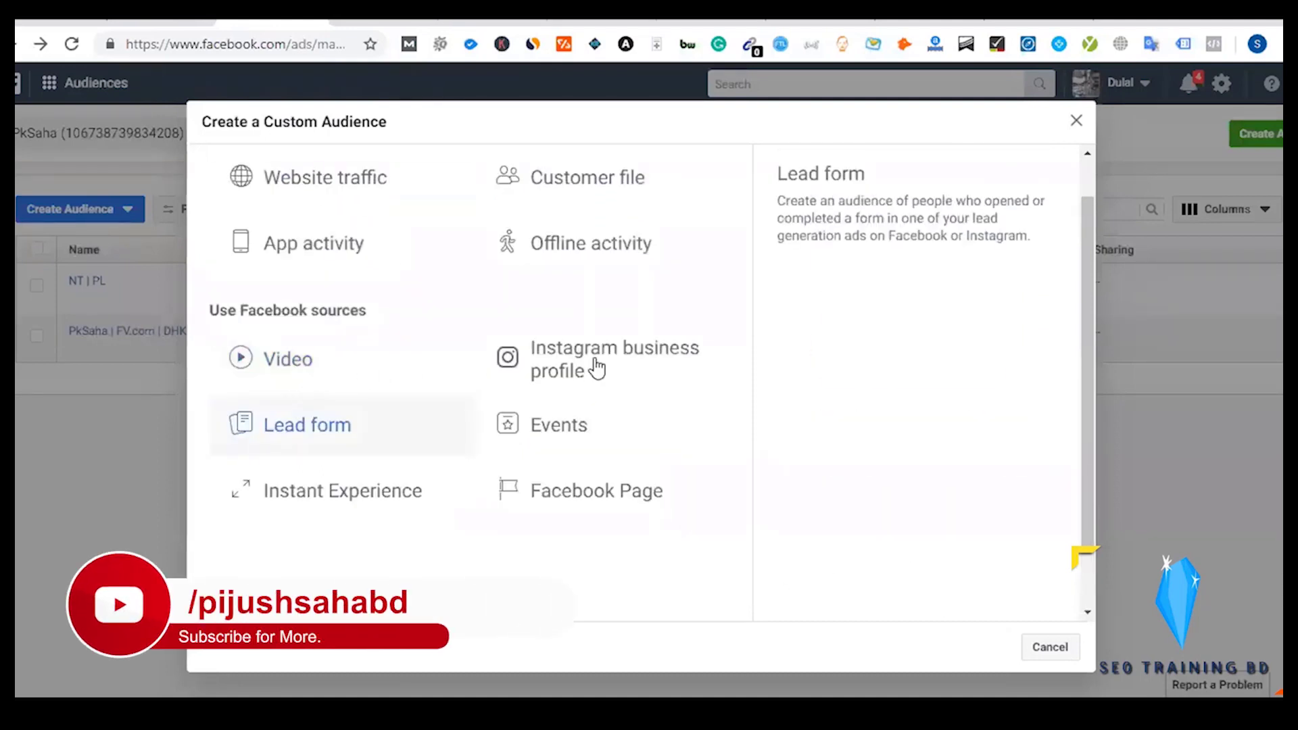
pyautogui.scroll(1, 594, 368)
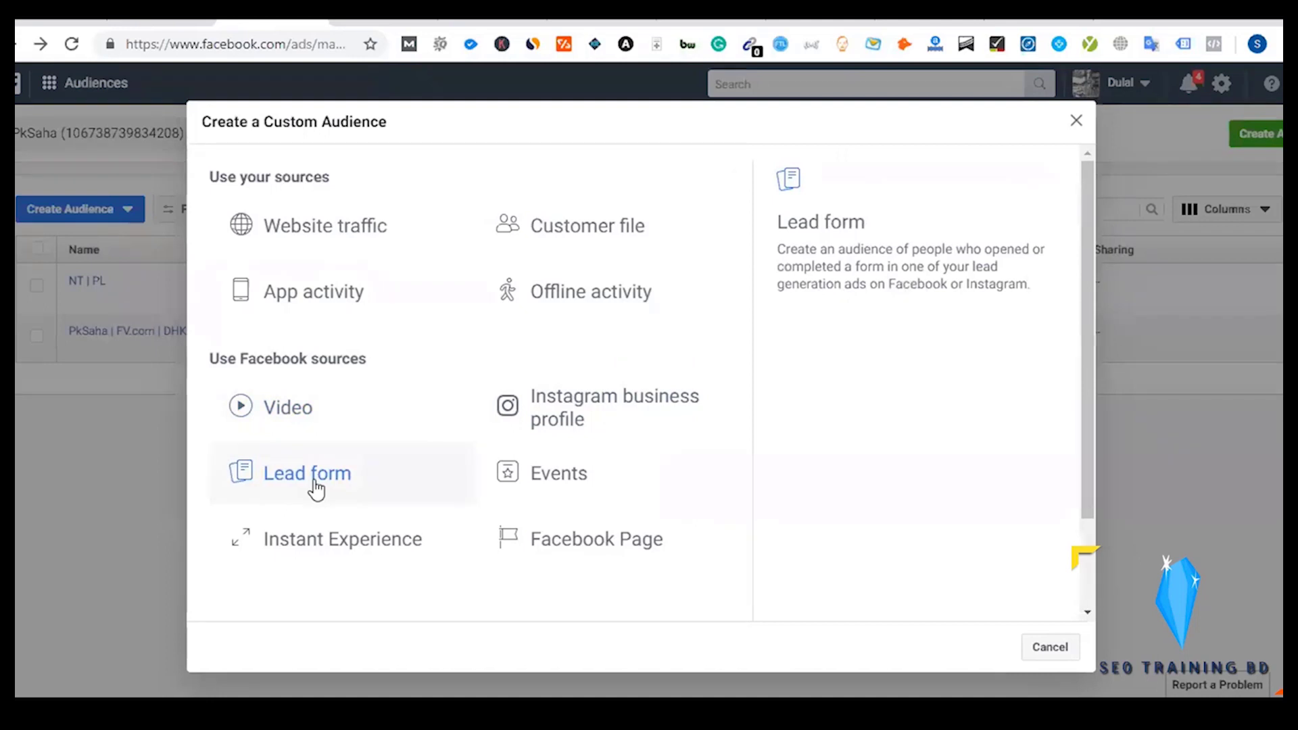
pyautogui.scroll(-2, 316, 488)
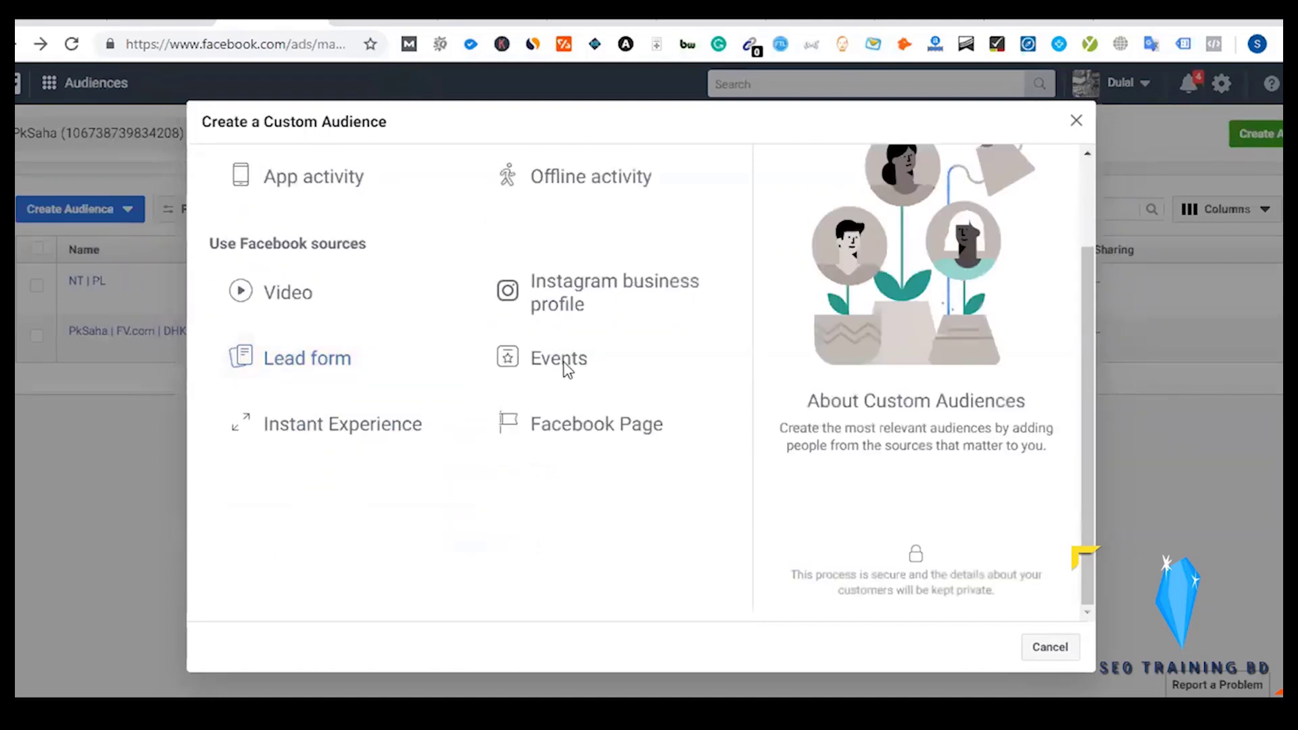
pyautogui.moveTo(576, 372)
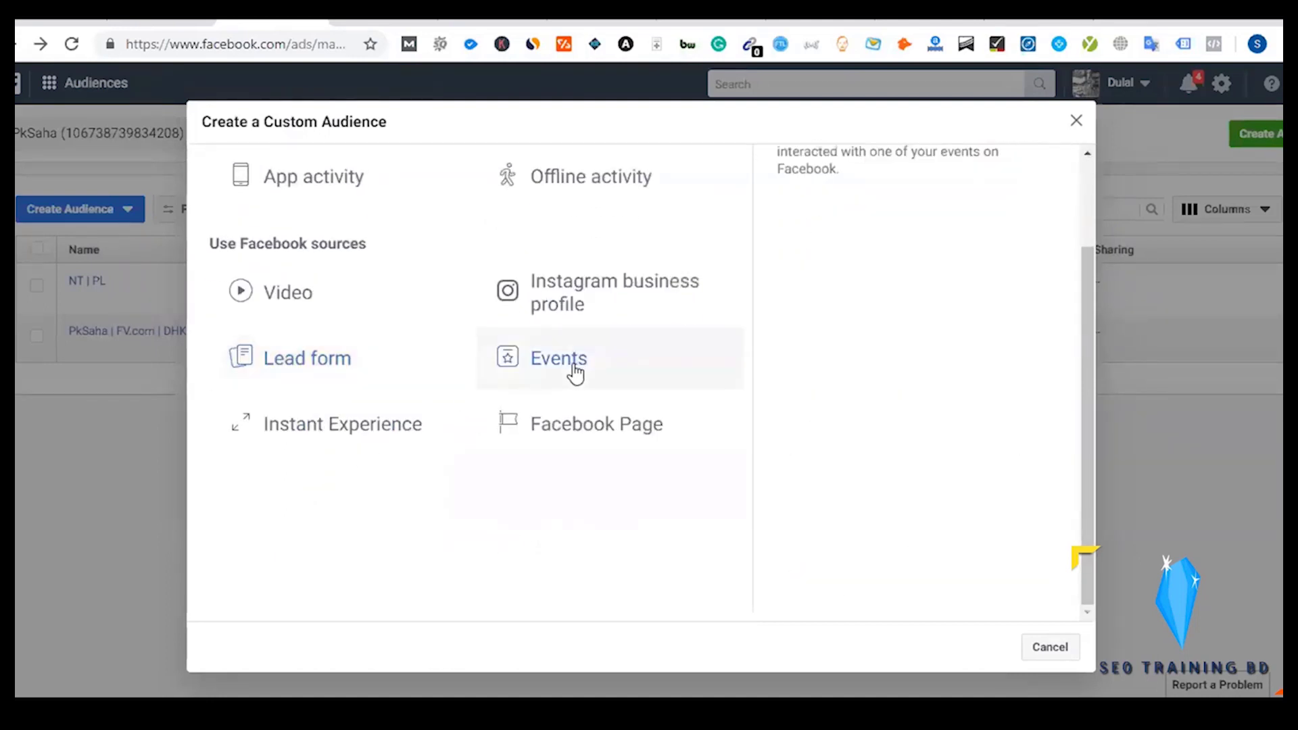
pyautogui.moveTo(309, 438)
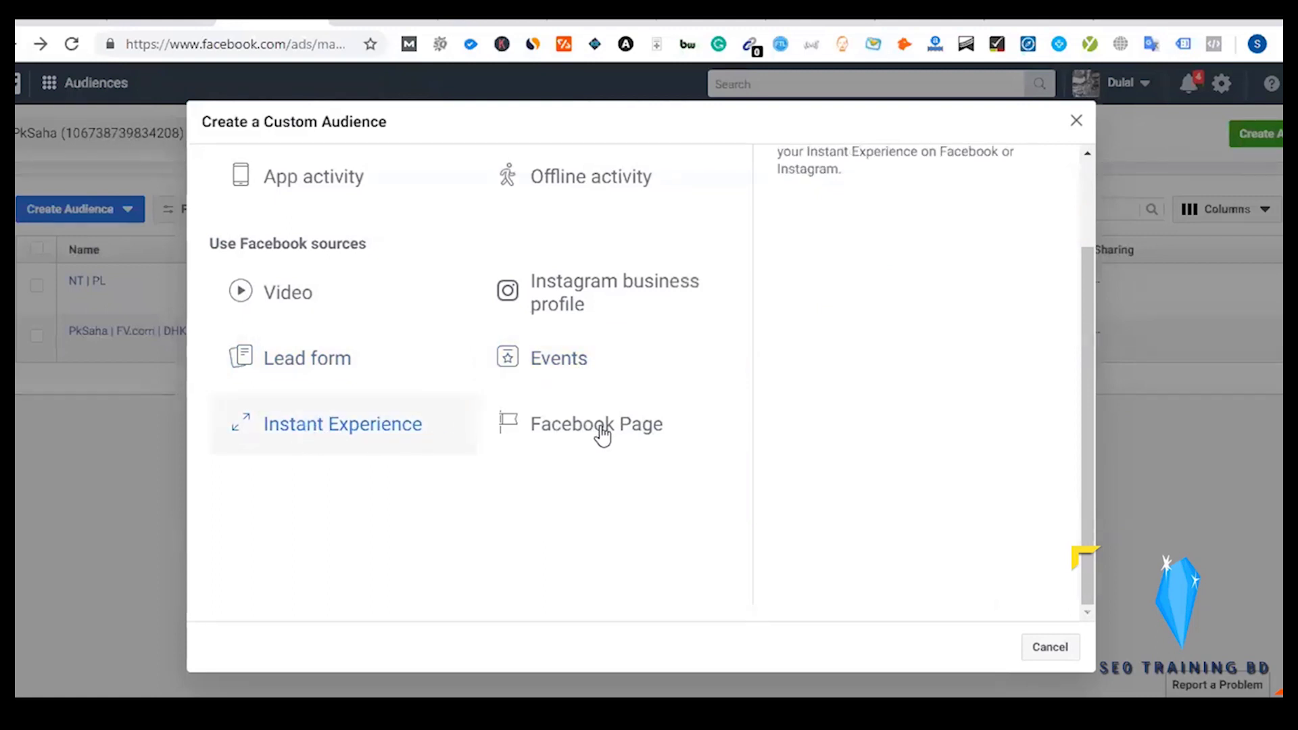
pyautogui.moveTo(602, 436)
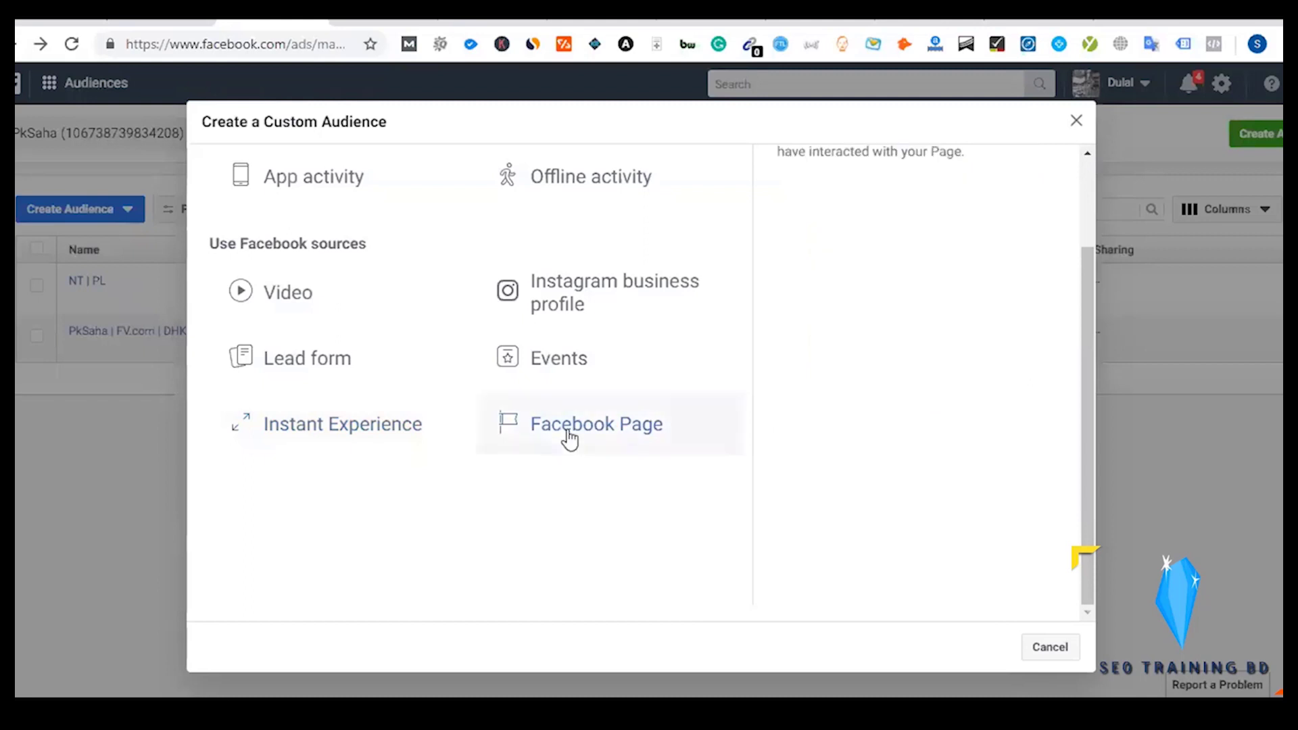
pyautogui.moveTo(267, 123); pyautogui.dragTo(405, 125)
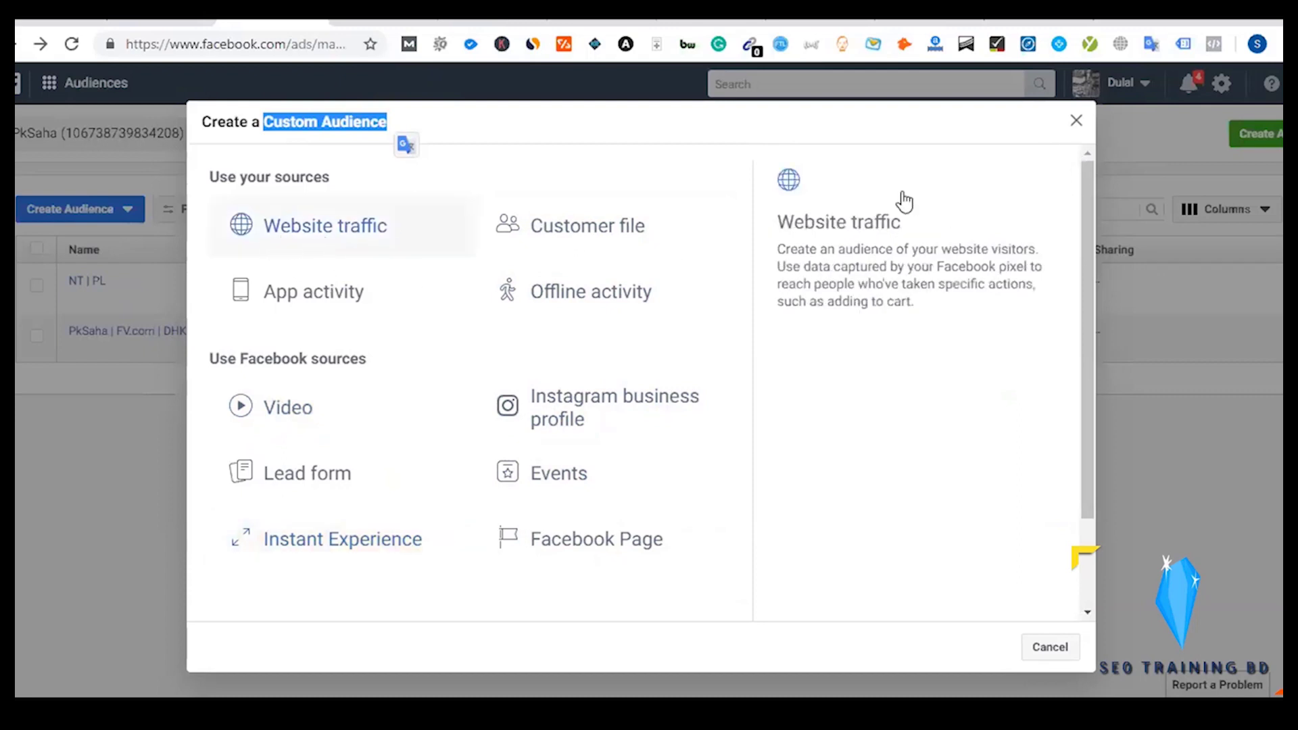
pyautogui.click(1076, 120)
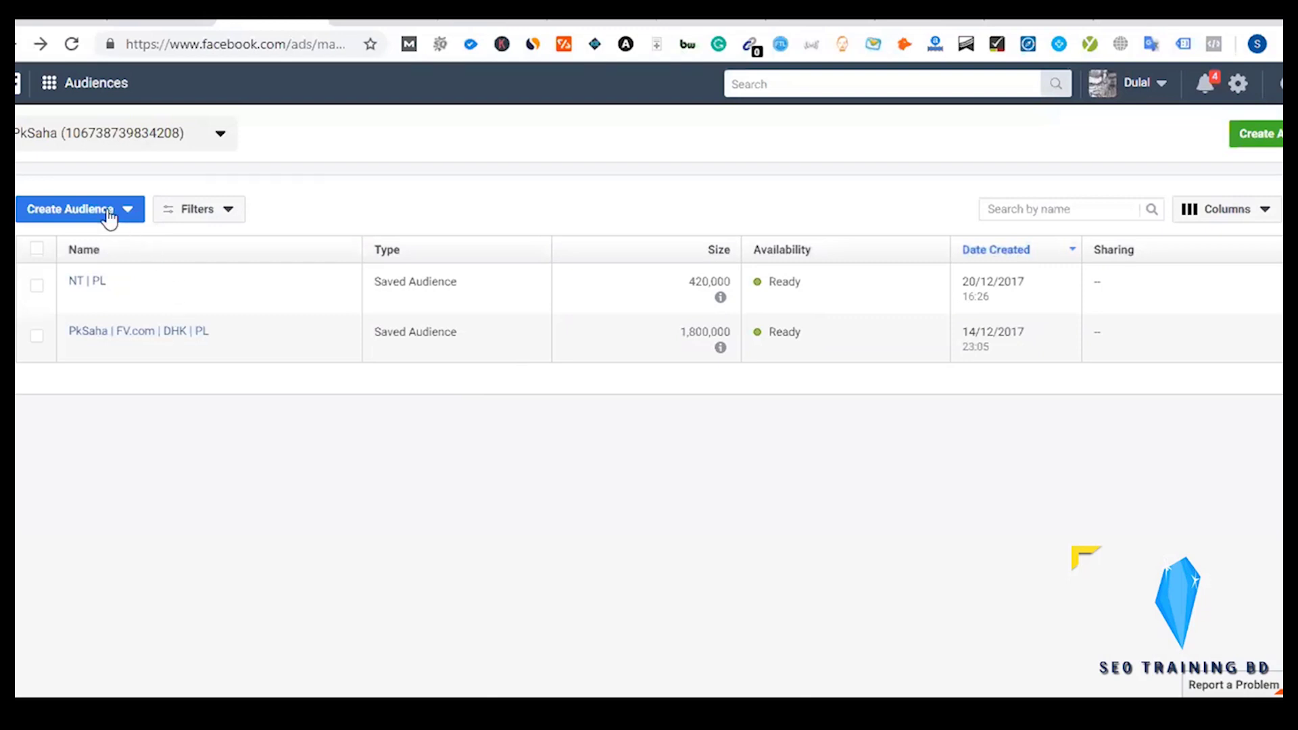
# - Switch to the Dynalist outline and compare the Core Audience and Custom Audience headings by highlighting each of them
pyautogui.click(169, 21)
pyautogui.click(271, 20)
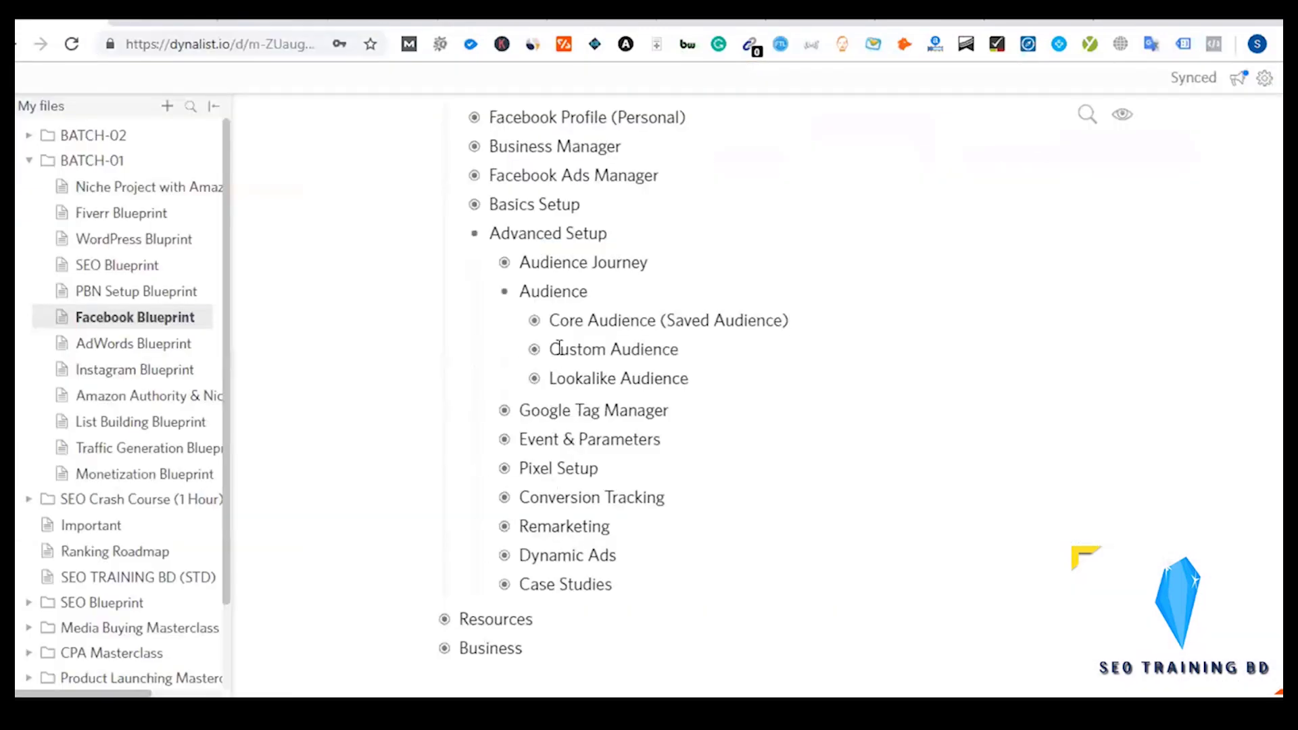
pyautogui.moveTo(549, 319); pyautogui.dragTo(658, 318)
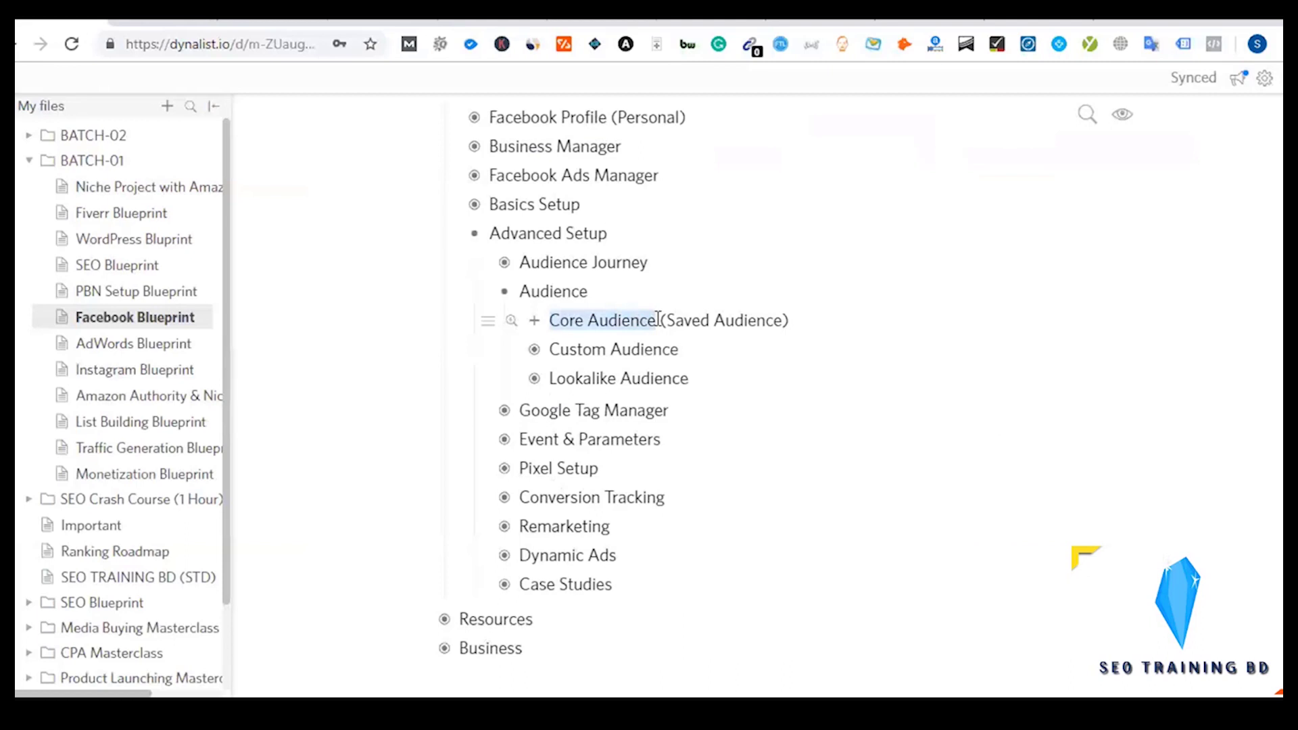
pyautogui.moveTo(549, 349); pyautogui.dragTo(705, 340)
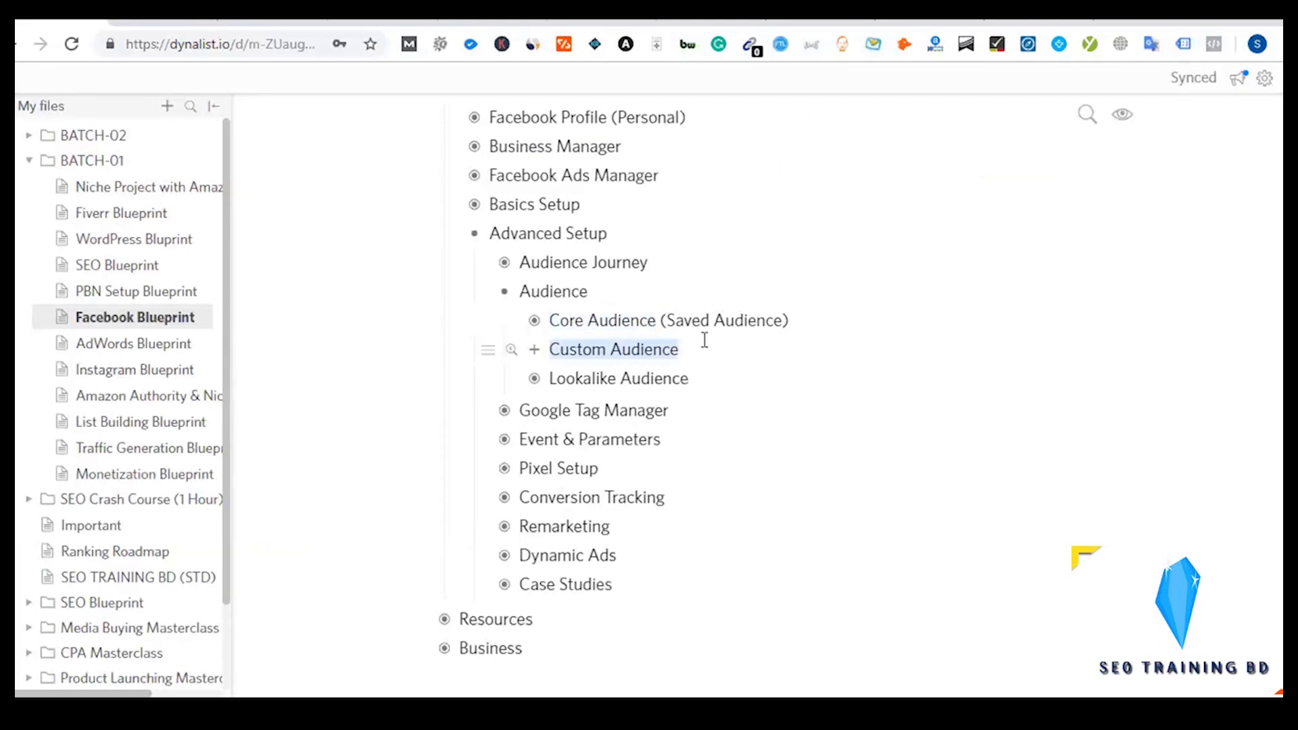
pyautogui.click(608, 349)
pyautogui.moveTo(553, 323); pyautogui.dragTo(658, 317)
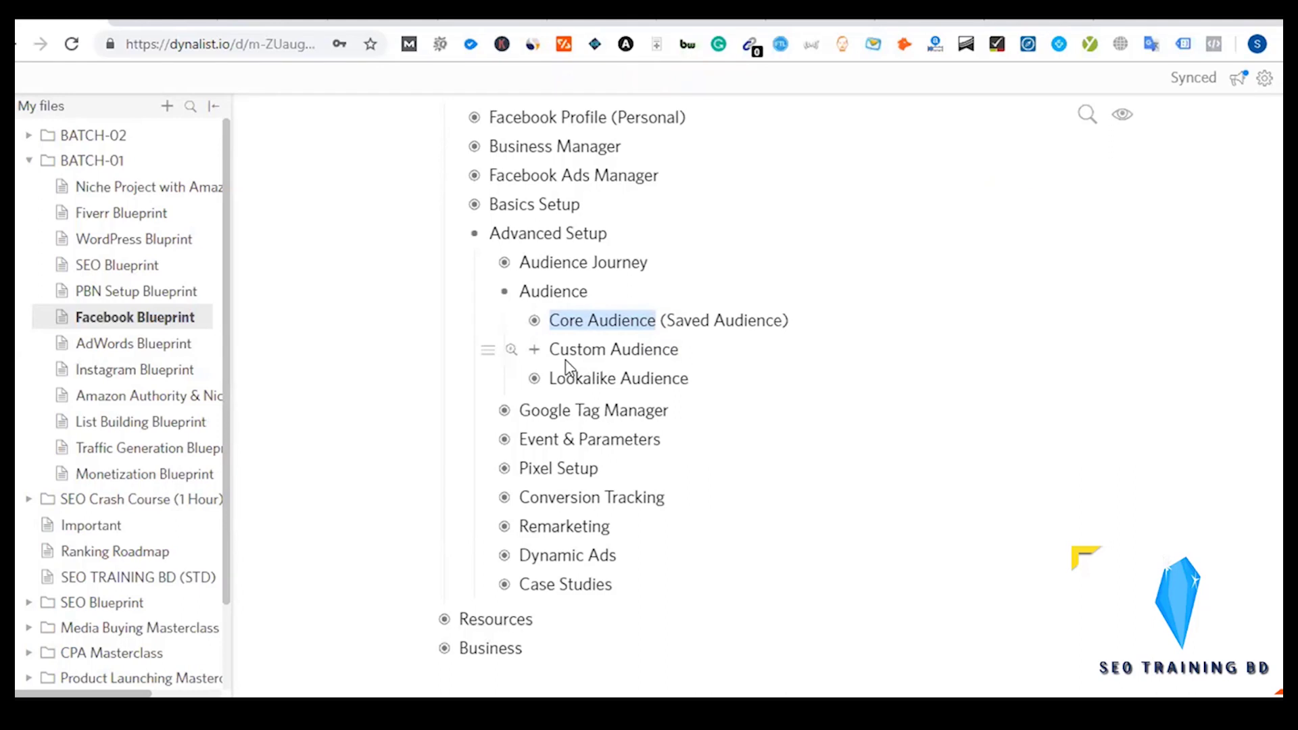
pyautogui.moveTo(550, 350); pyautogui.dragTo(739, 348)
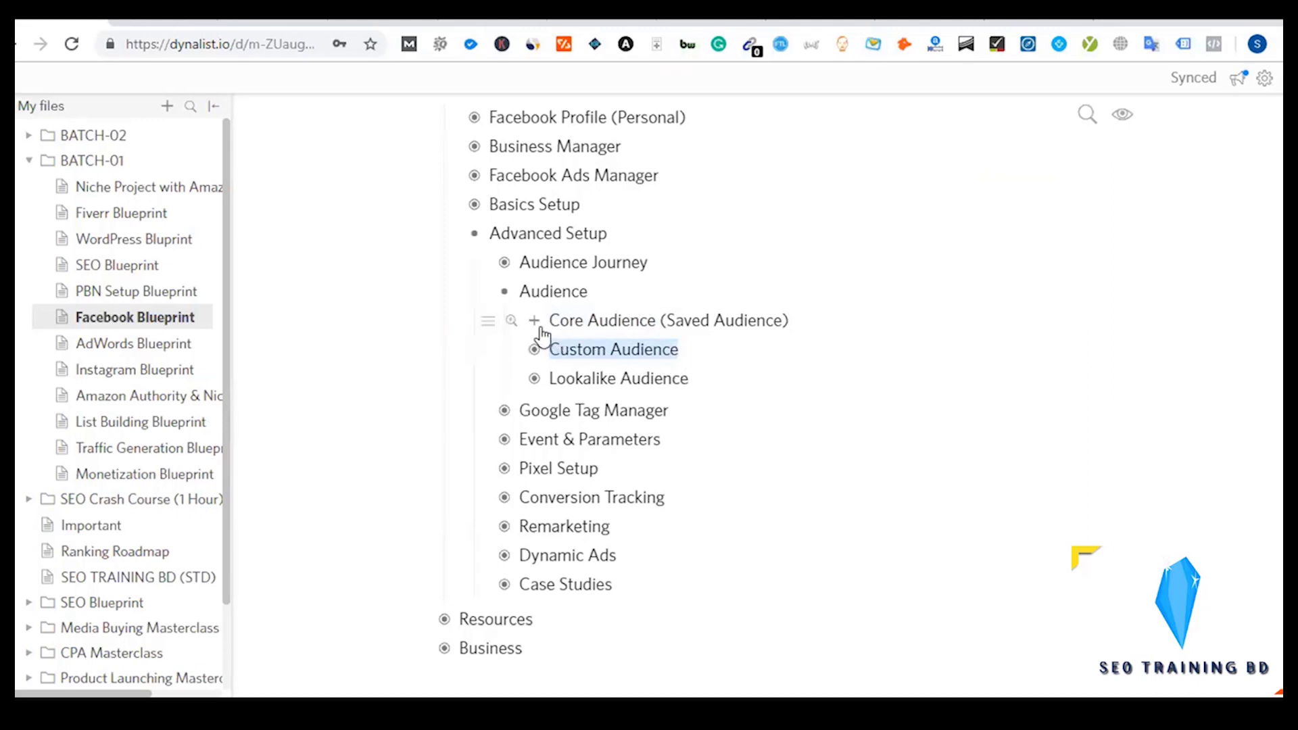
pyautogui.moveTo(549, 321); pyautogui.dragTo(664, 310)
pyautogui.click(631, 333)
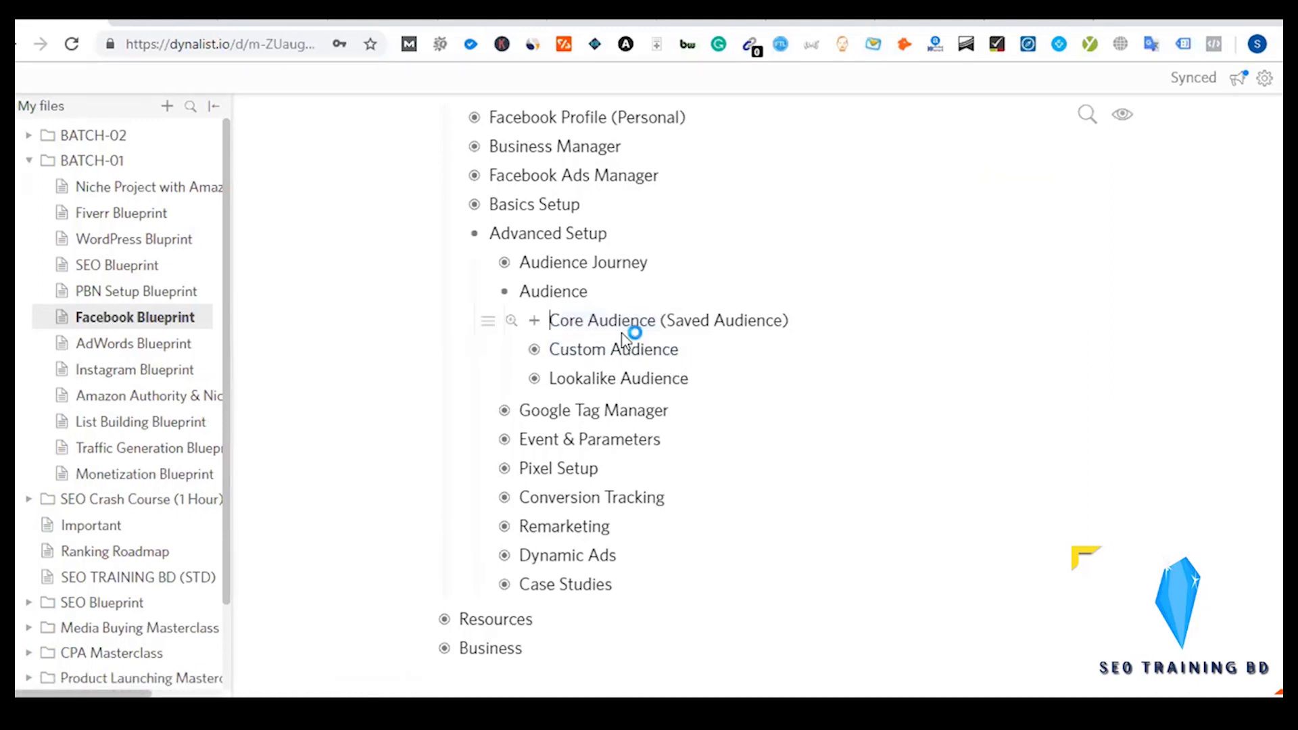
pyautogui.moveTo(549, 349); pyautogui.dragTo(696, 344)
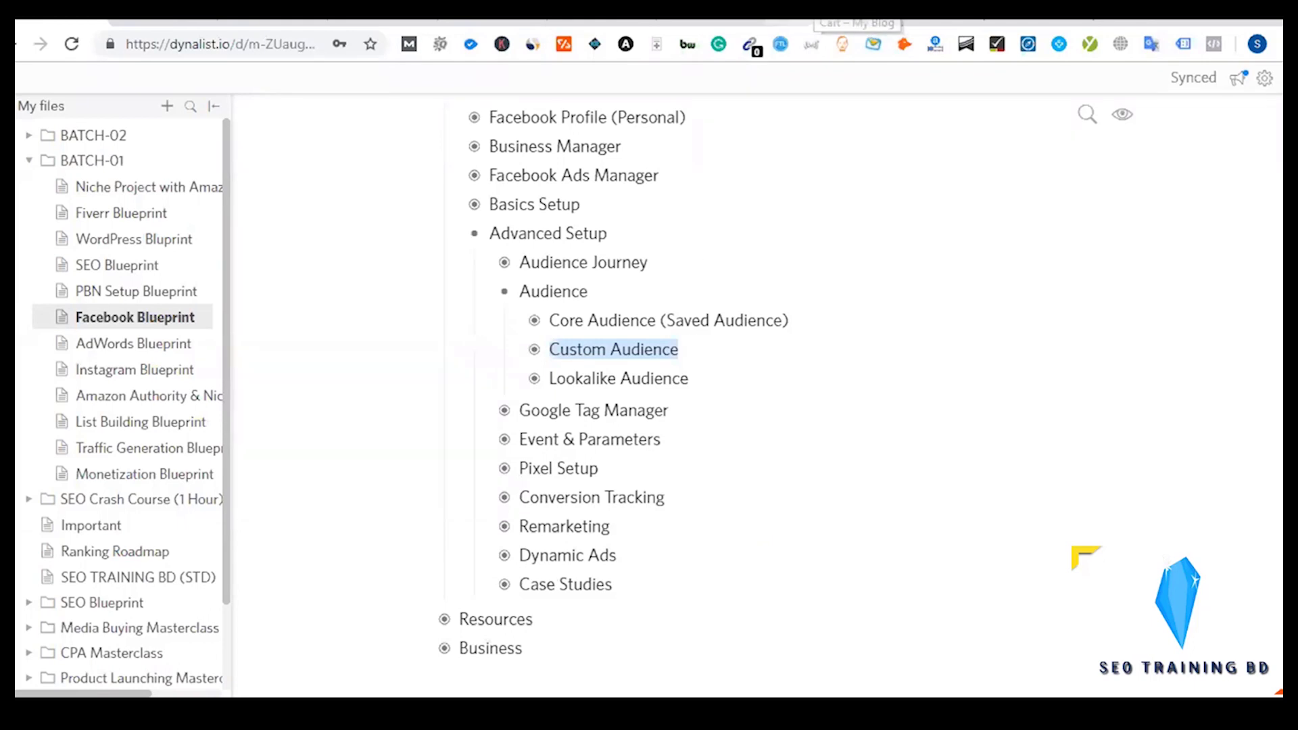
# - Expand the notes beneath Custom Audience in the outline to review them, and collapse them again
pyautogui.click(743, 10)
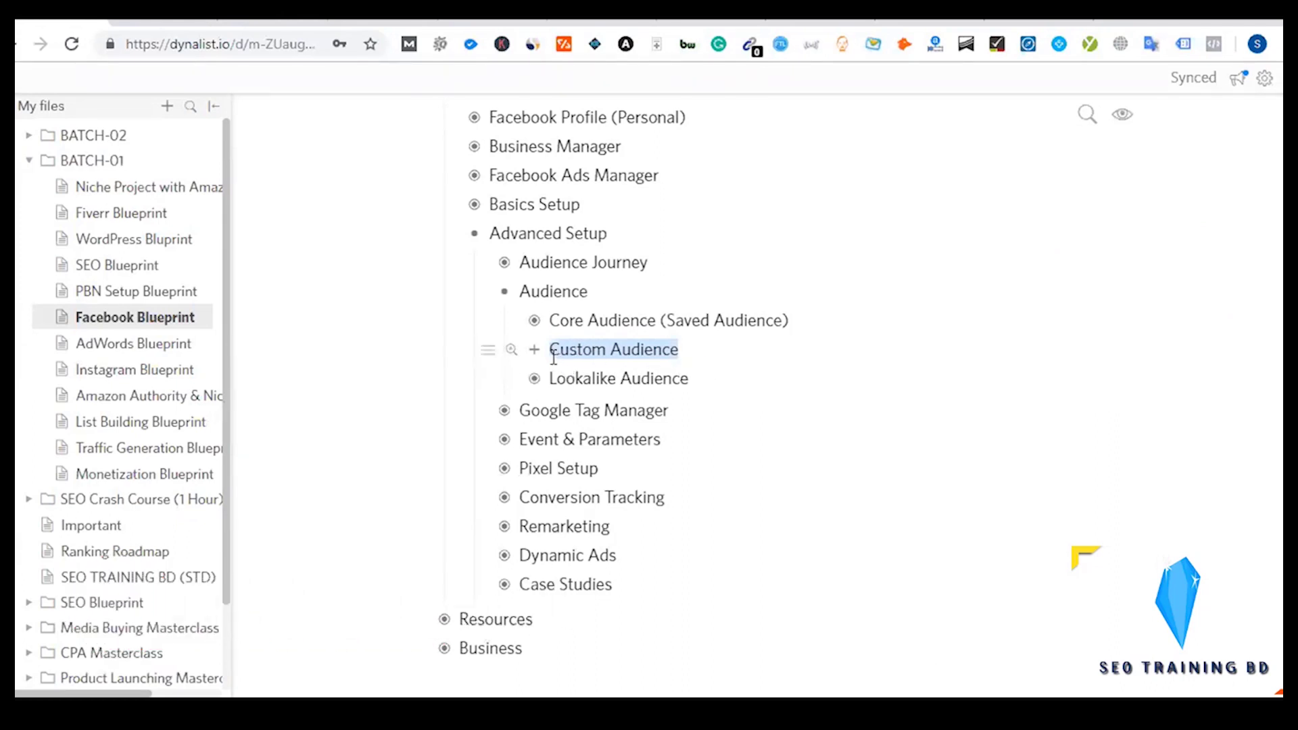
pyautogui.click(535, 350)
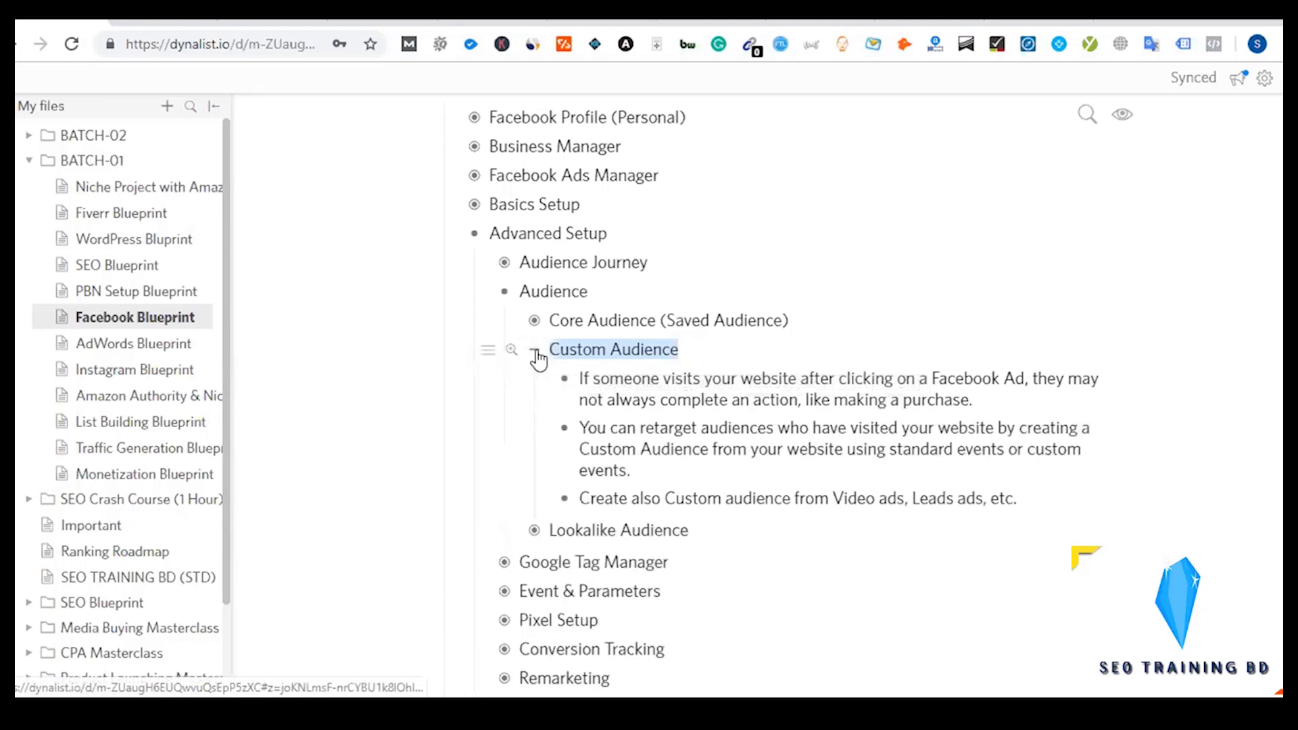
pyautogui.click(535, 351)
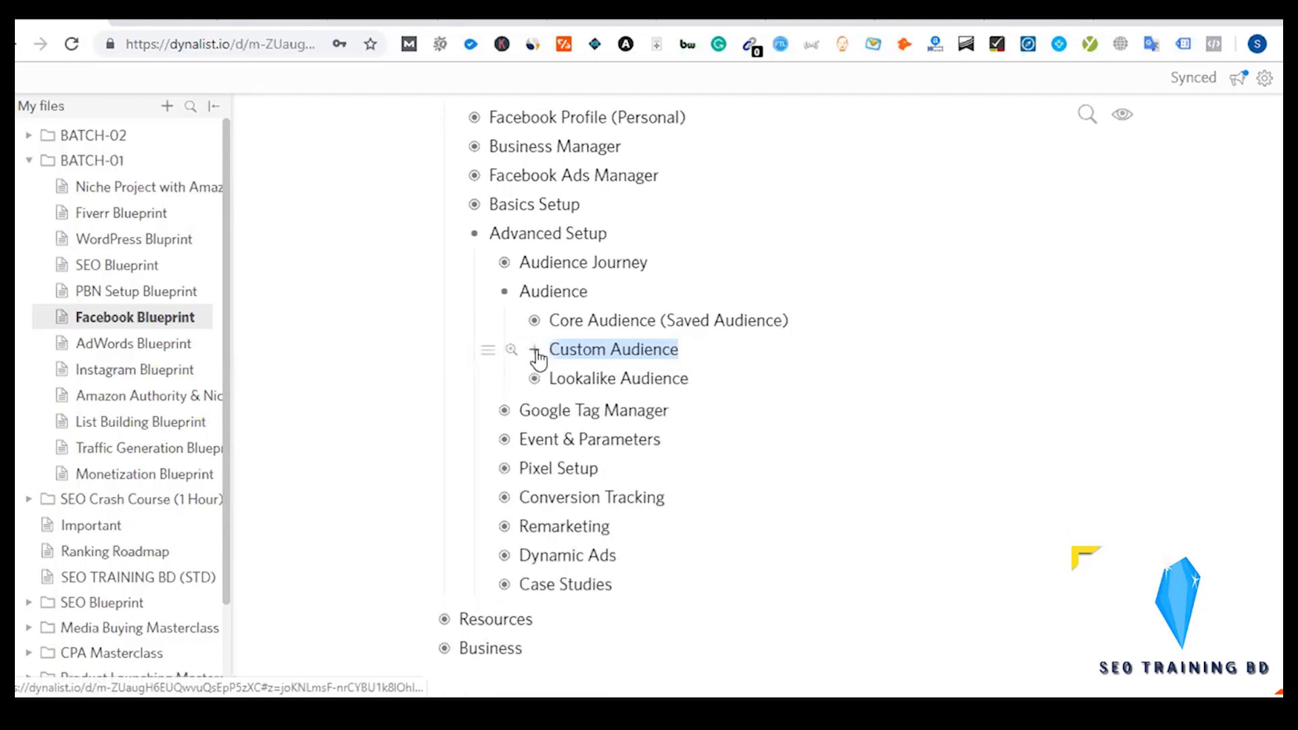
pyautogui.click(577, 348)
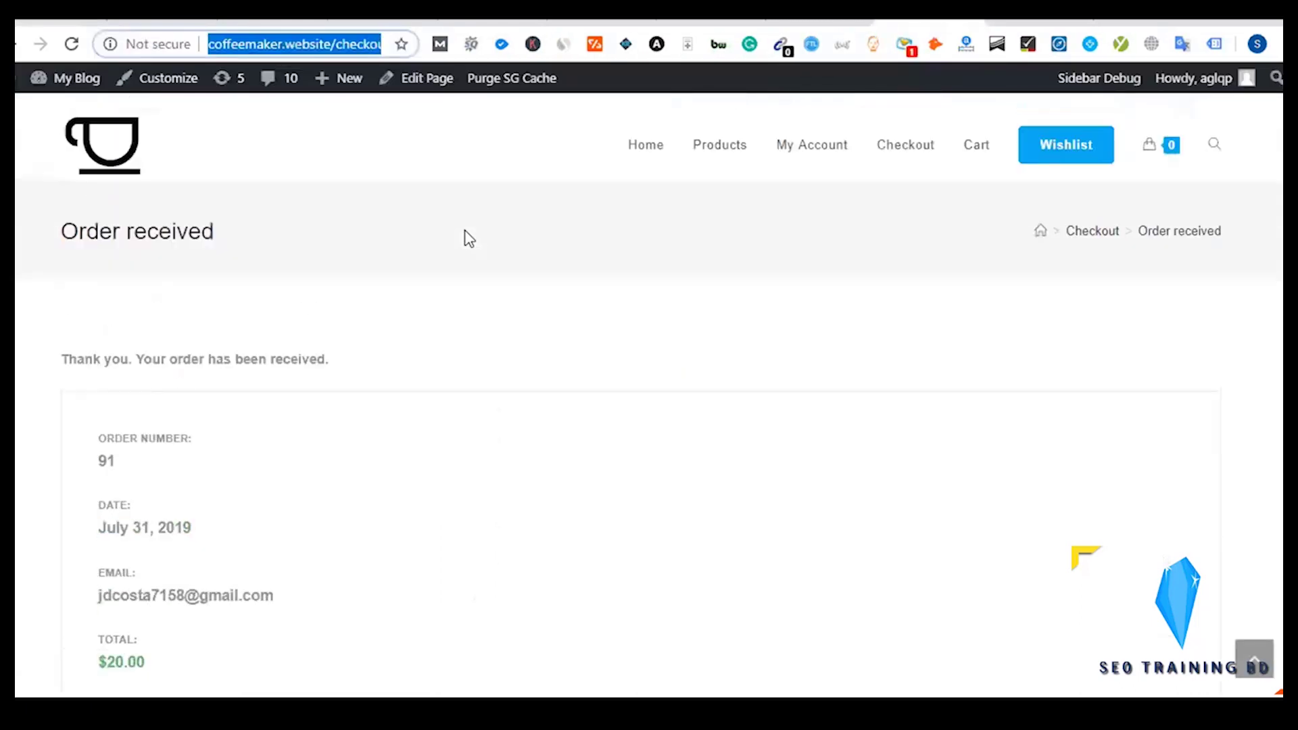
# - Examine the coffeemaker.website order confirmation page as a custom audience example and highlight its domain in the address
pyautogui.scroll(2, 464, 237)
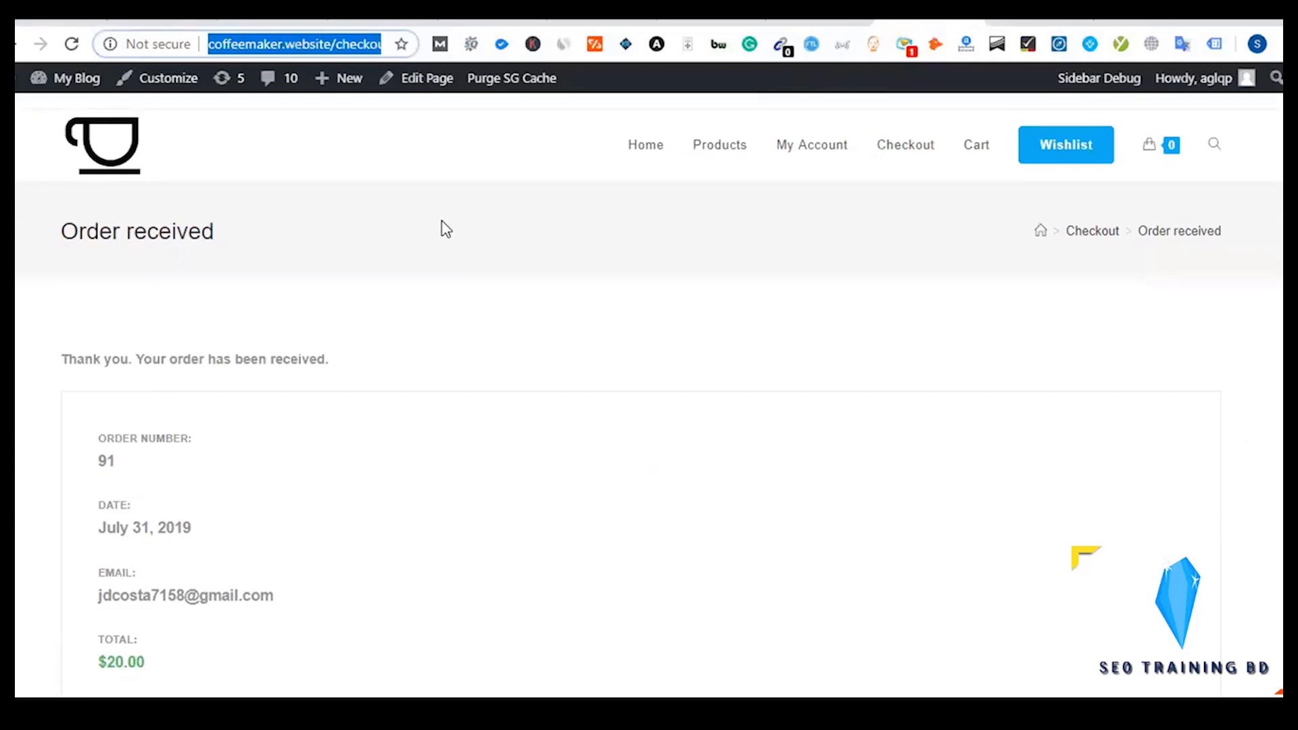
pyautogui.click(270, 44)
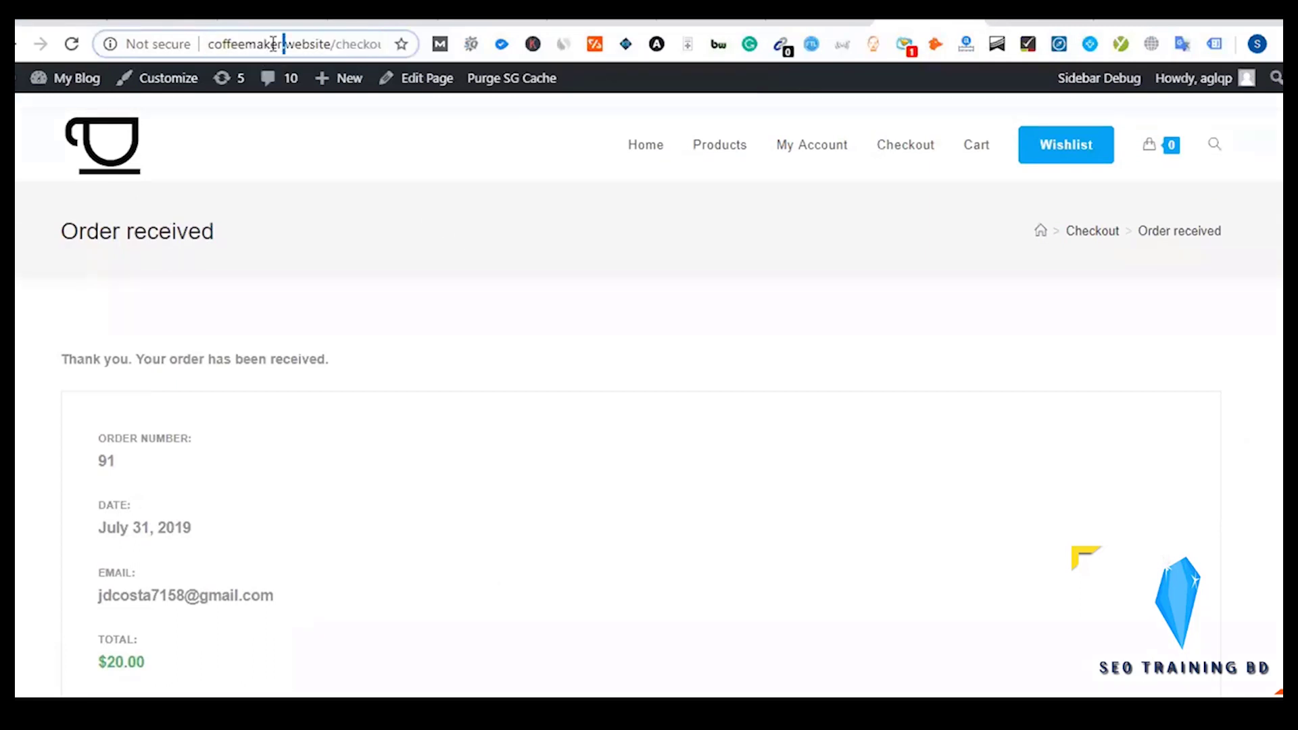
pyautogui.doubleClick(258, 43)
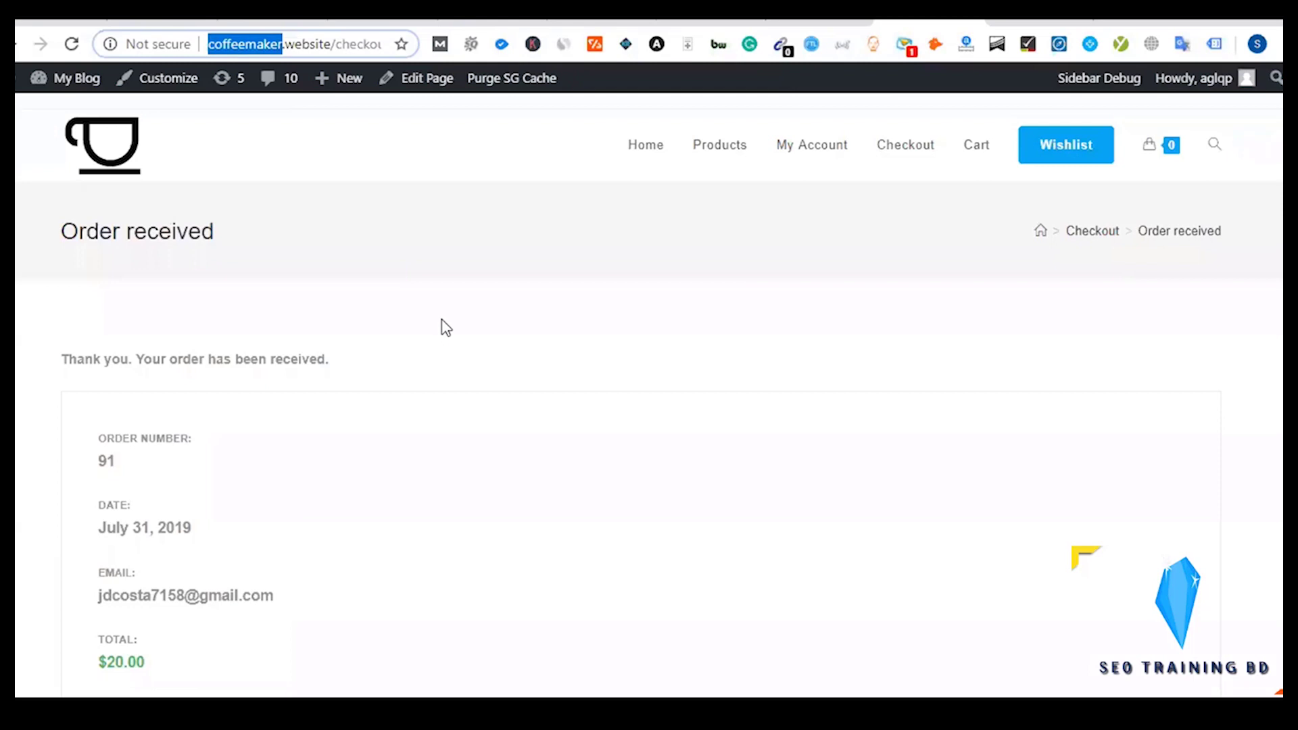
pyautogui.click(377, 241)
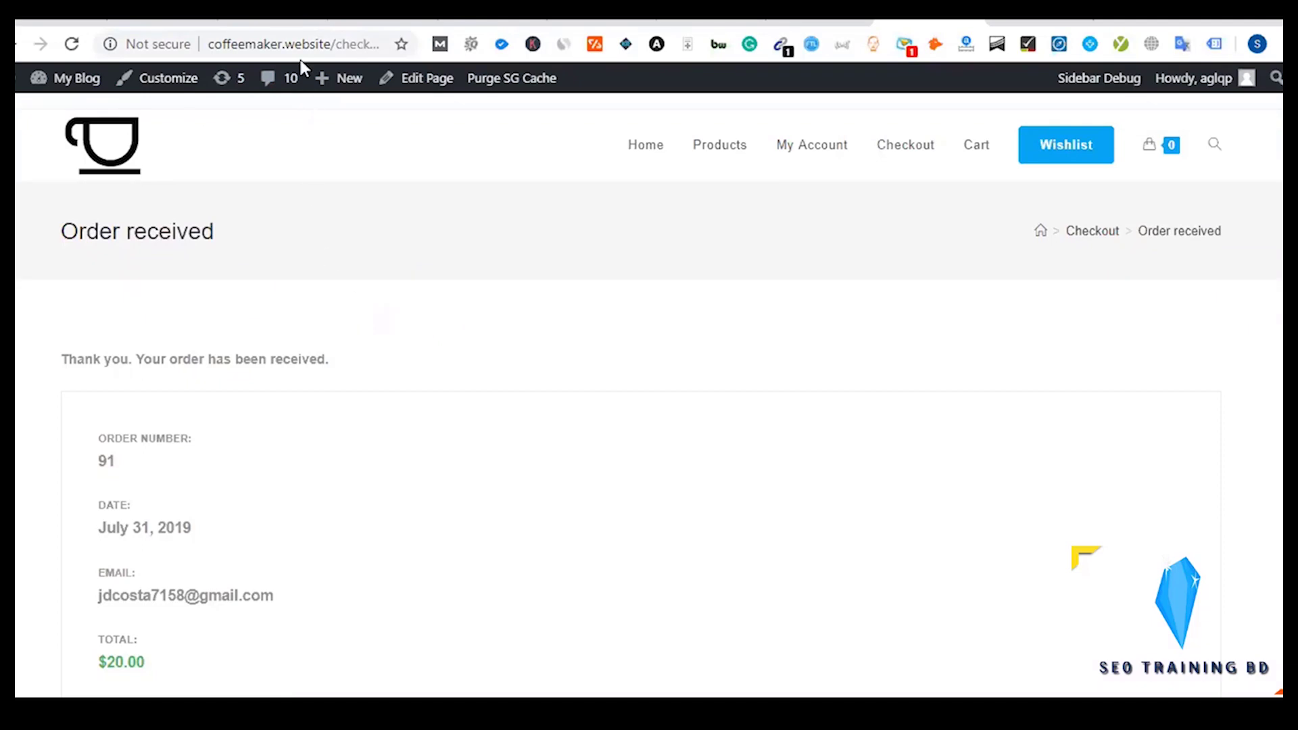
pyautogui.doubleClick(242, 44)
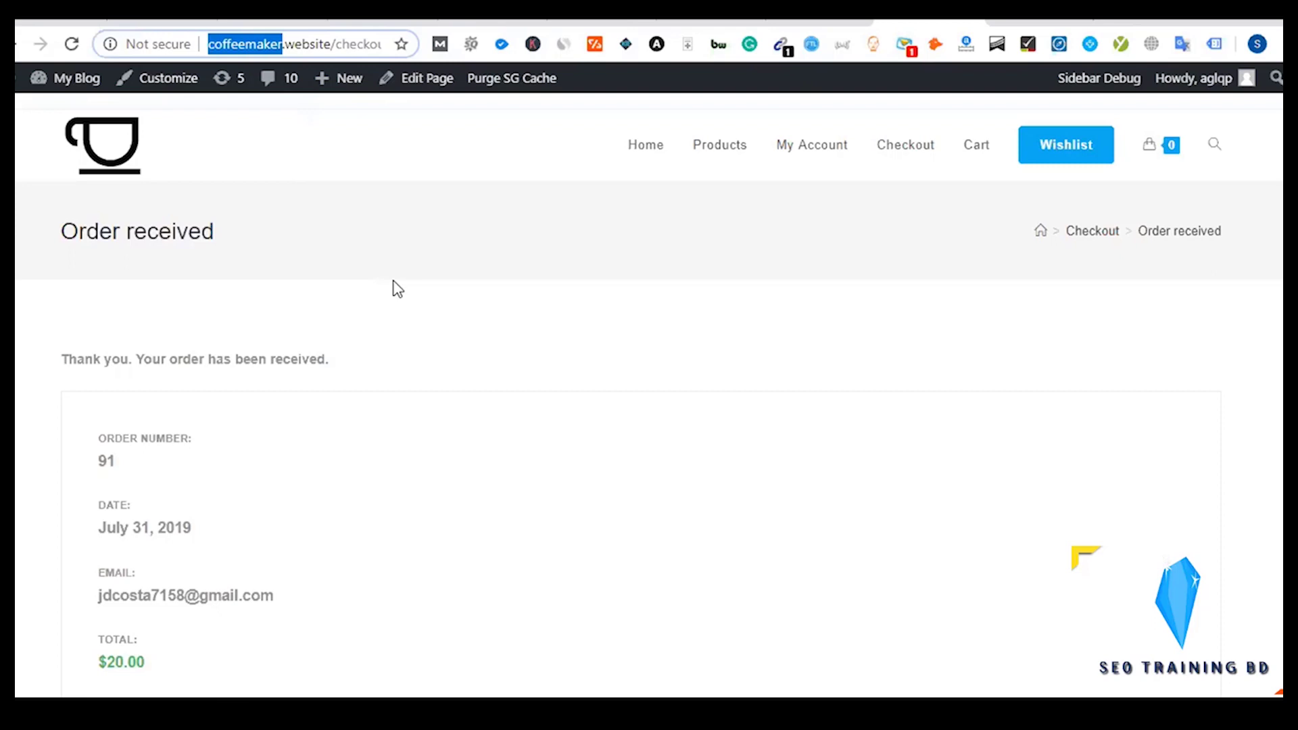
pyautogui.doubleClick(268, 46)
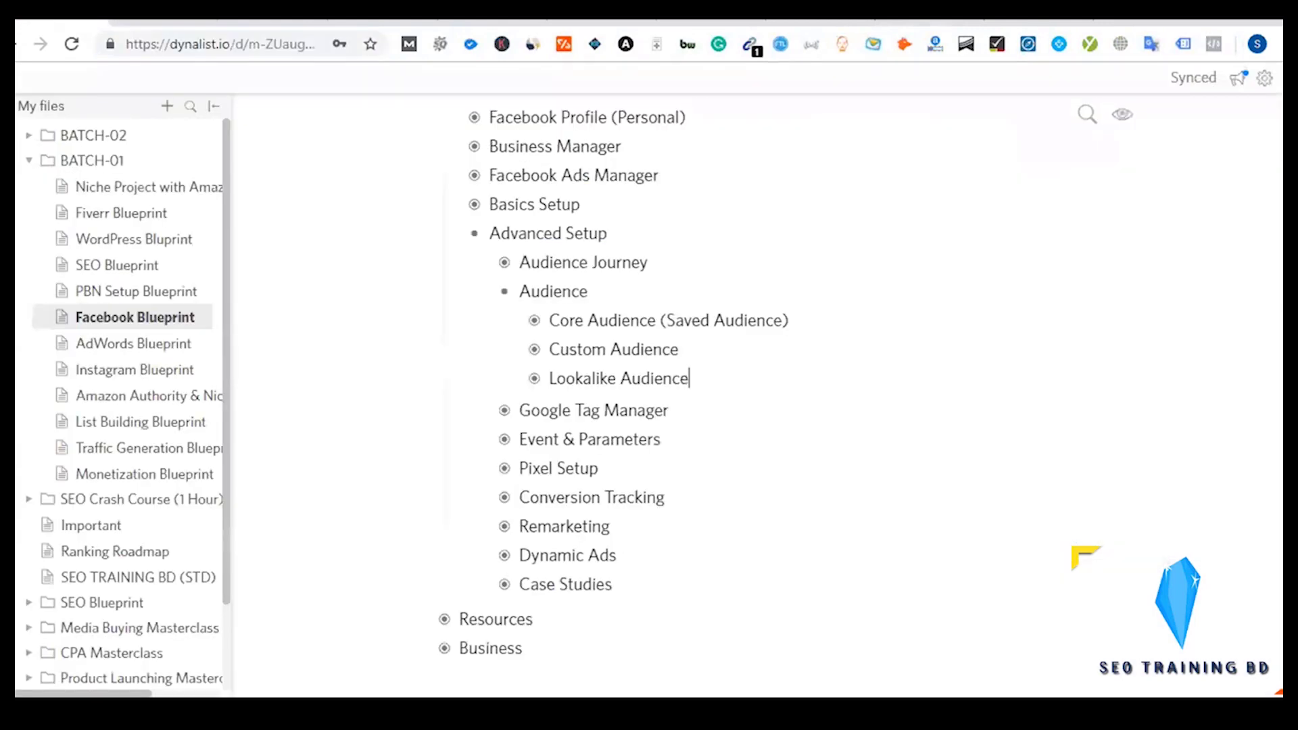
# - Revisit the ad set's audience section and review the product and order details on the coffeemaker.website confirmation page
pyautogui.click(307, 19)
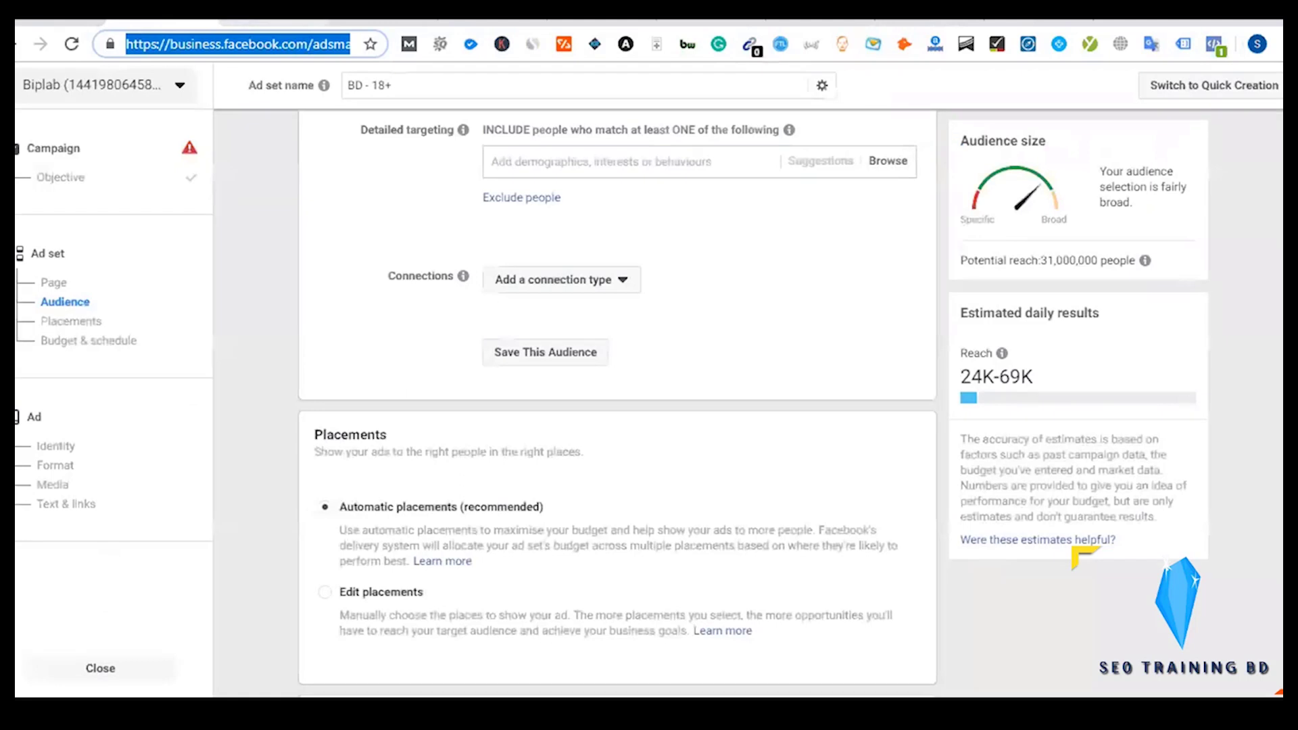
pyautogui.click(121, 26)
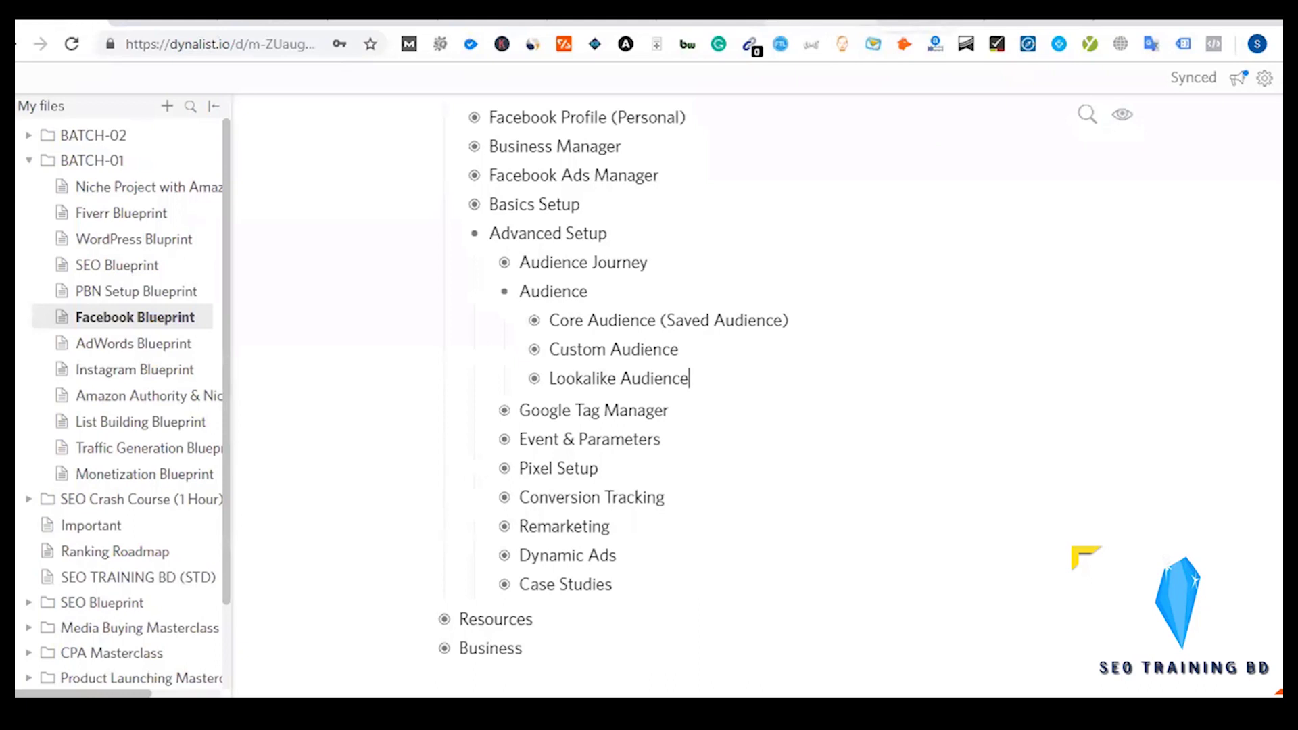
pyautogui.click(977, 12)
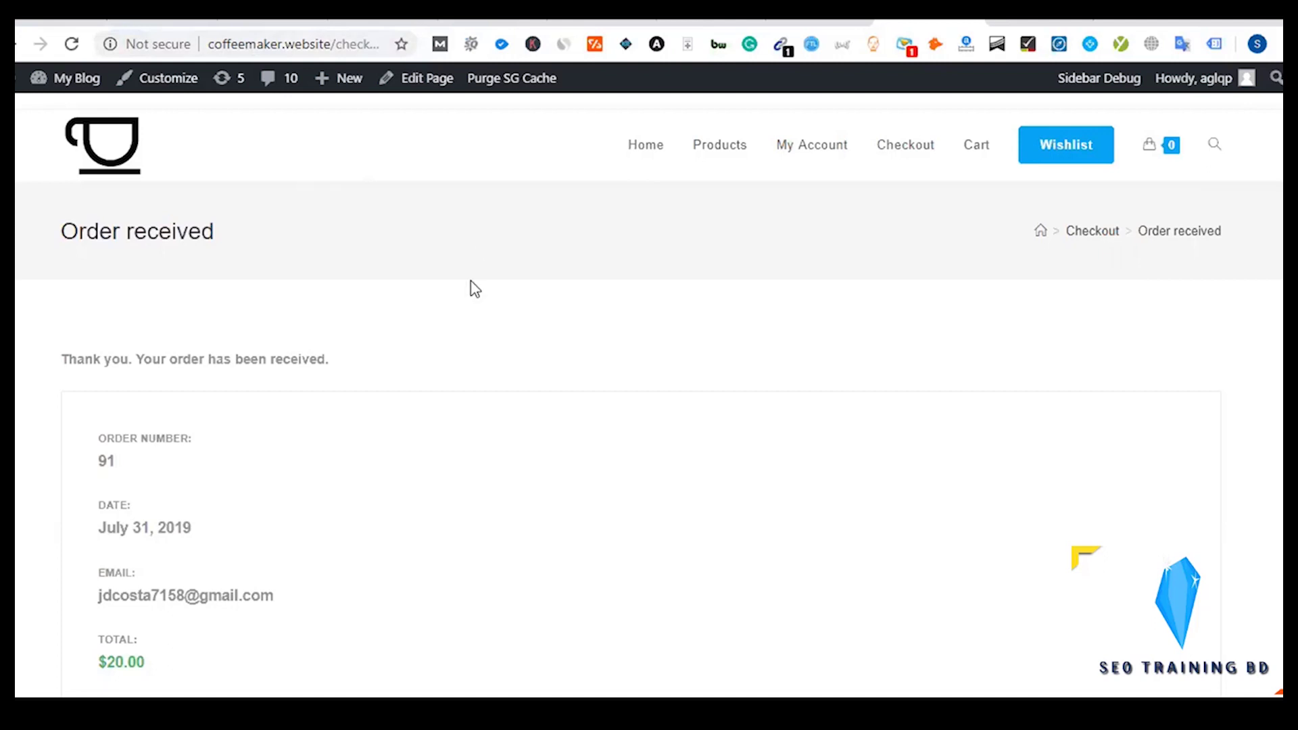
pyautogui.scroll(-6, 475, 289)
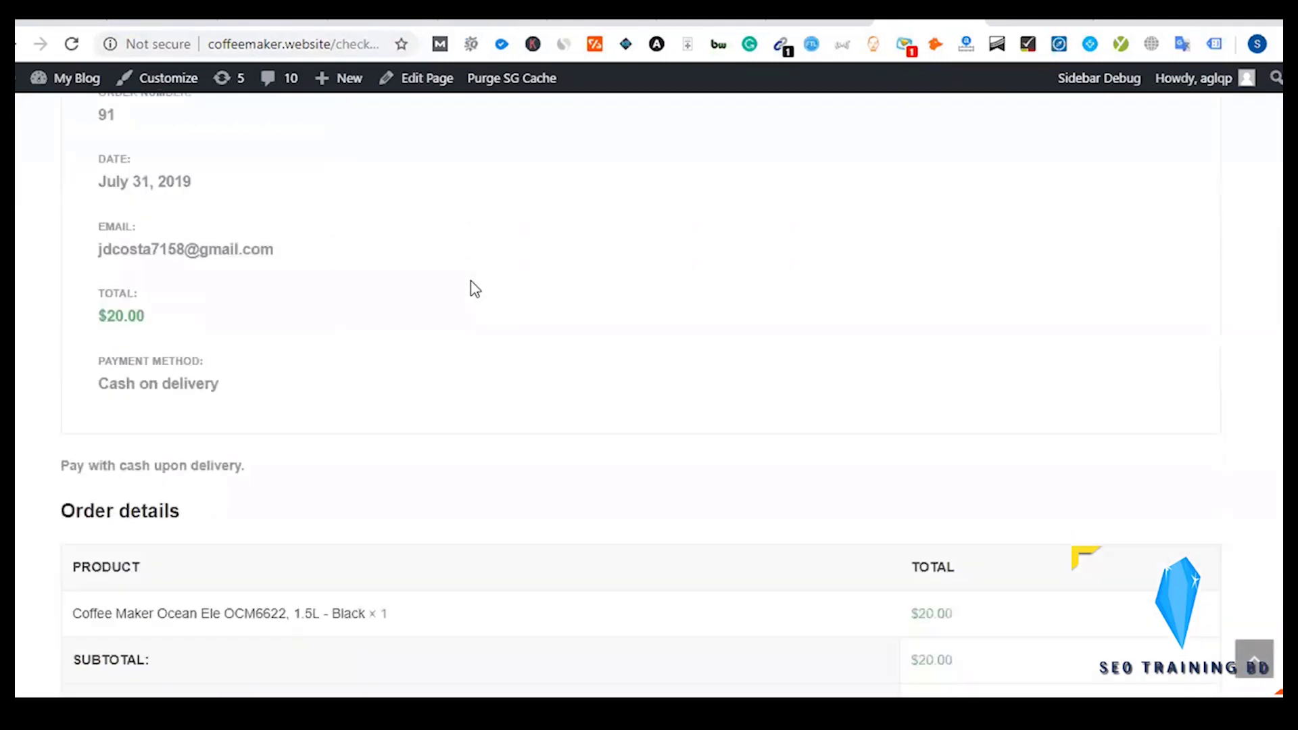
pyautogui.scroll(-3, 475, 289)
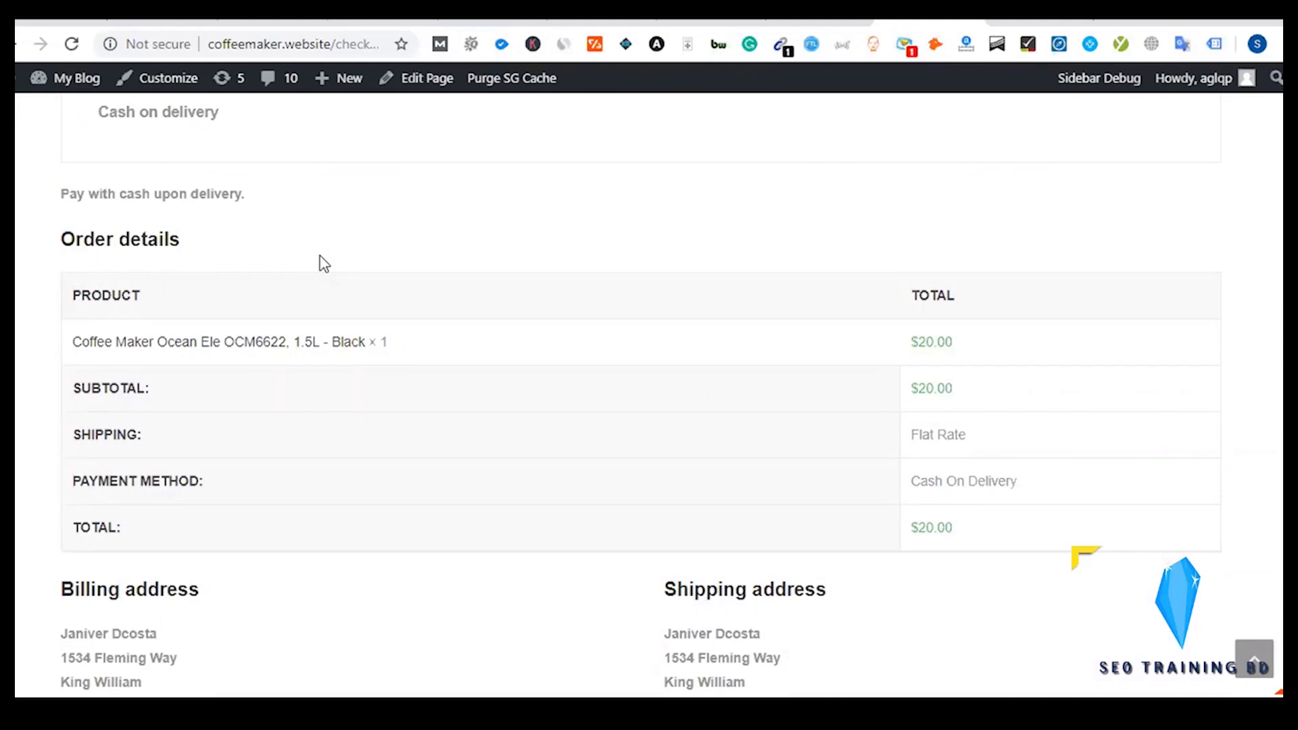
# - Return to the Dynalist outline and expand the notes beneath Lookalike Audience
pyautogui.click(224, 49)
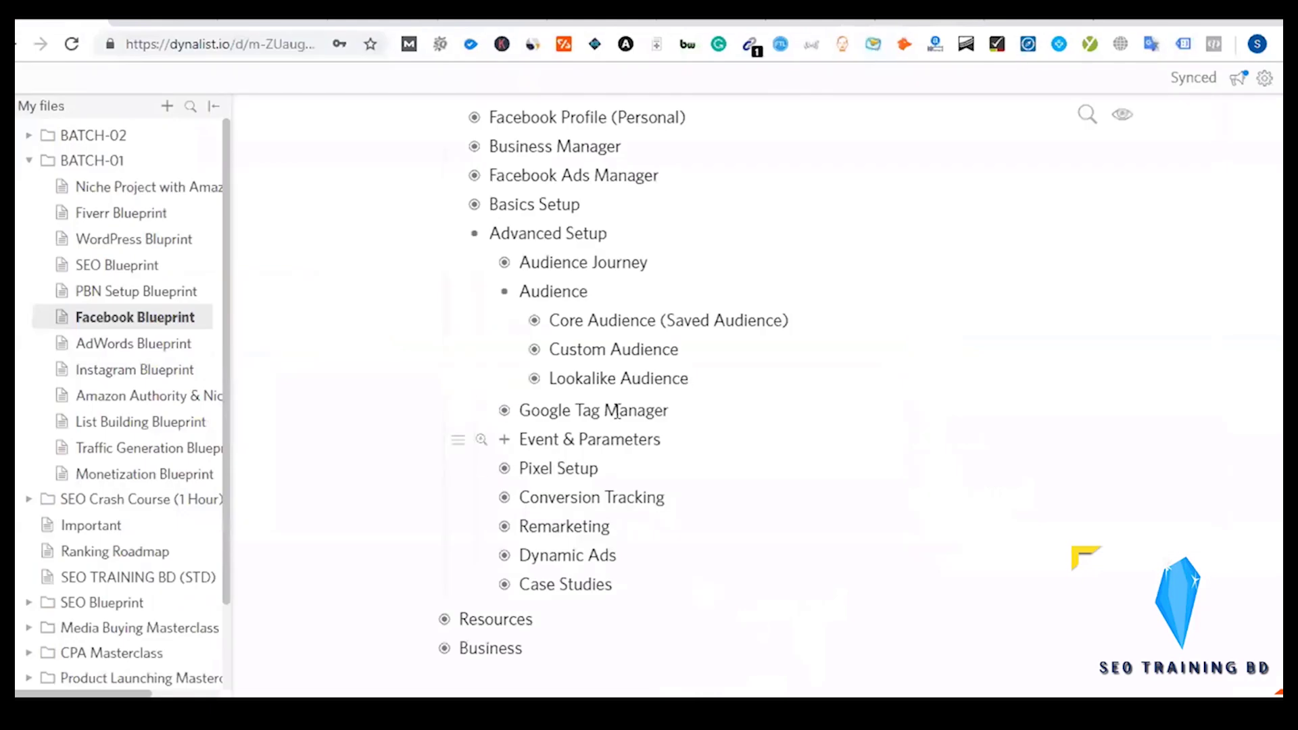
pyautogui.click(534, 379)
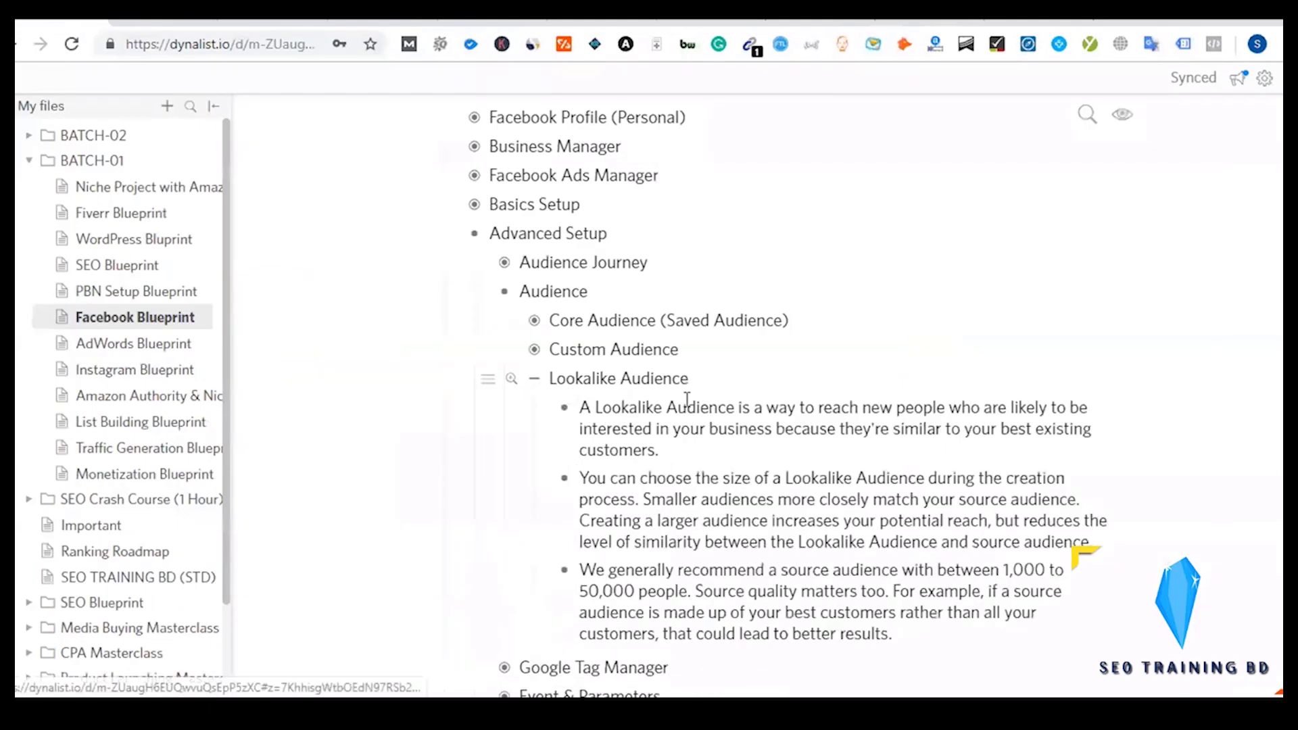
# - Start creating a lookalike audience on Facebook's Audiences page and review the available value-based and other sources
pyautogui.scroll(-3, 514, 447)
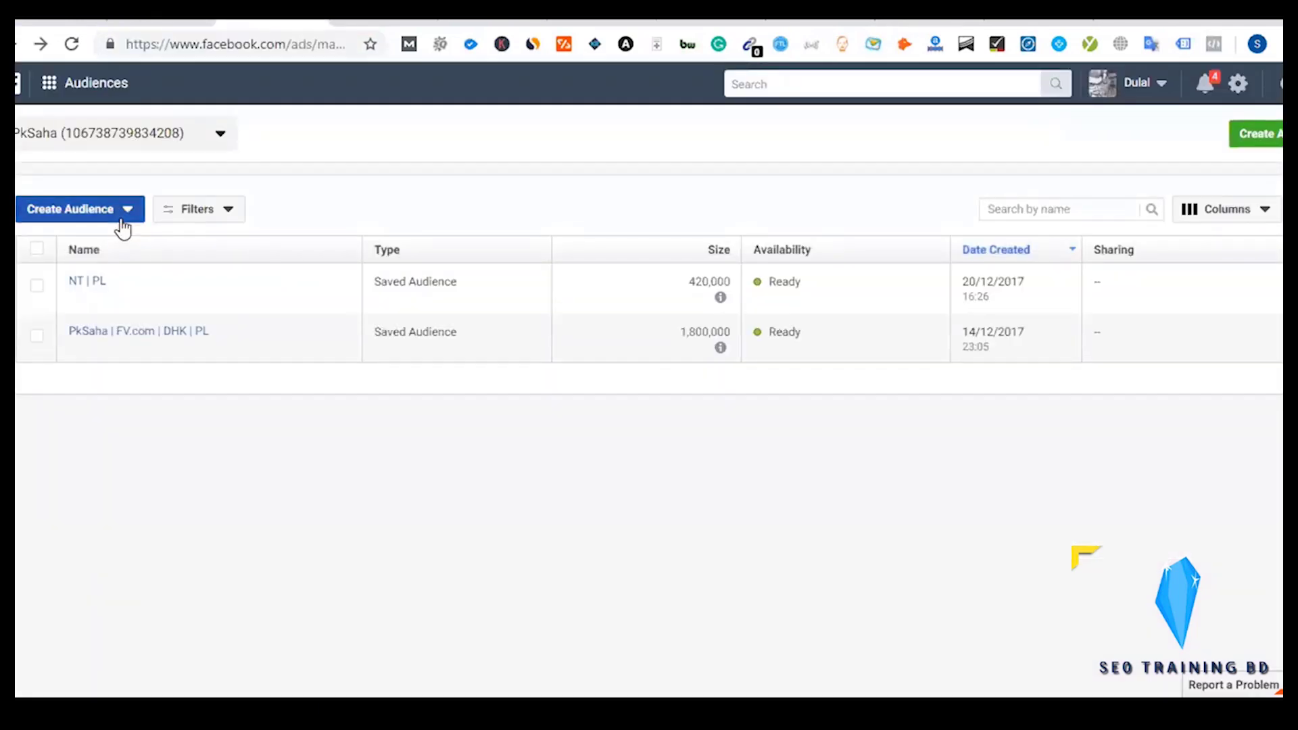
pyautogui.click(122, 225)
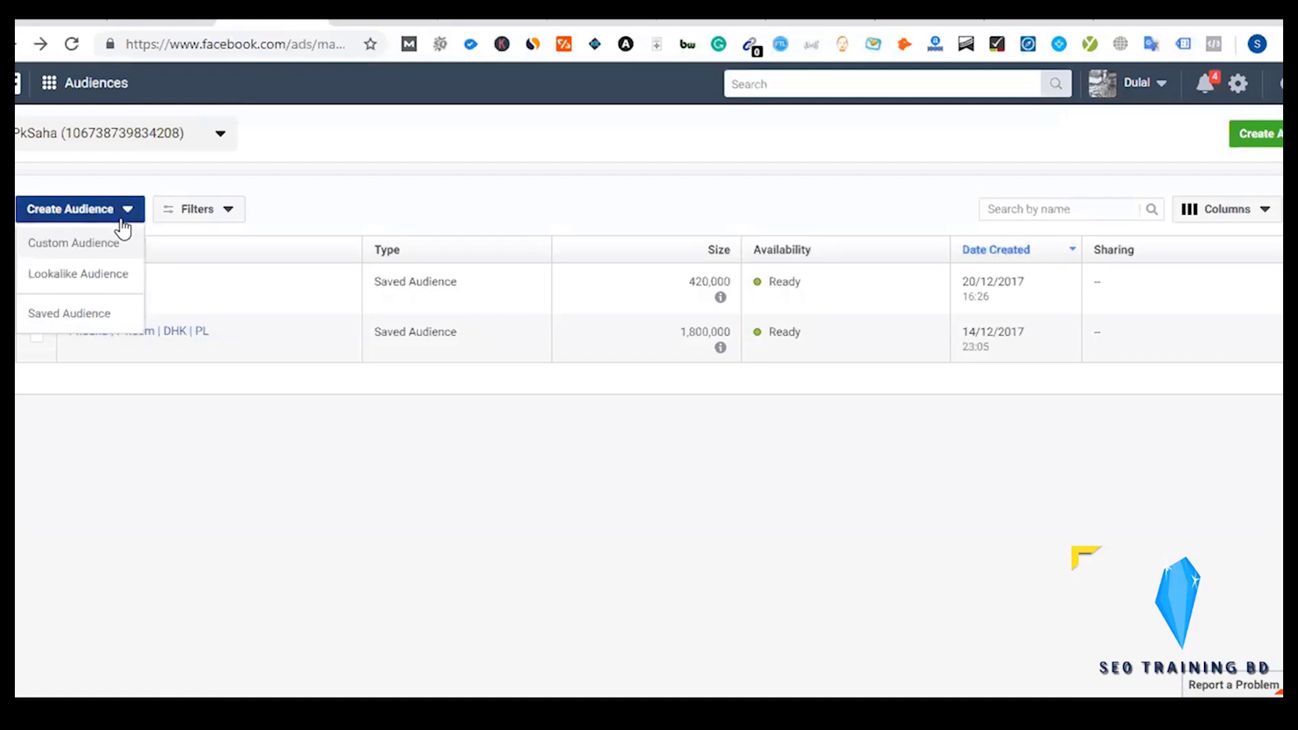
pyautogui.click(77, 287)
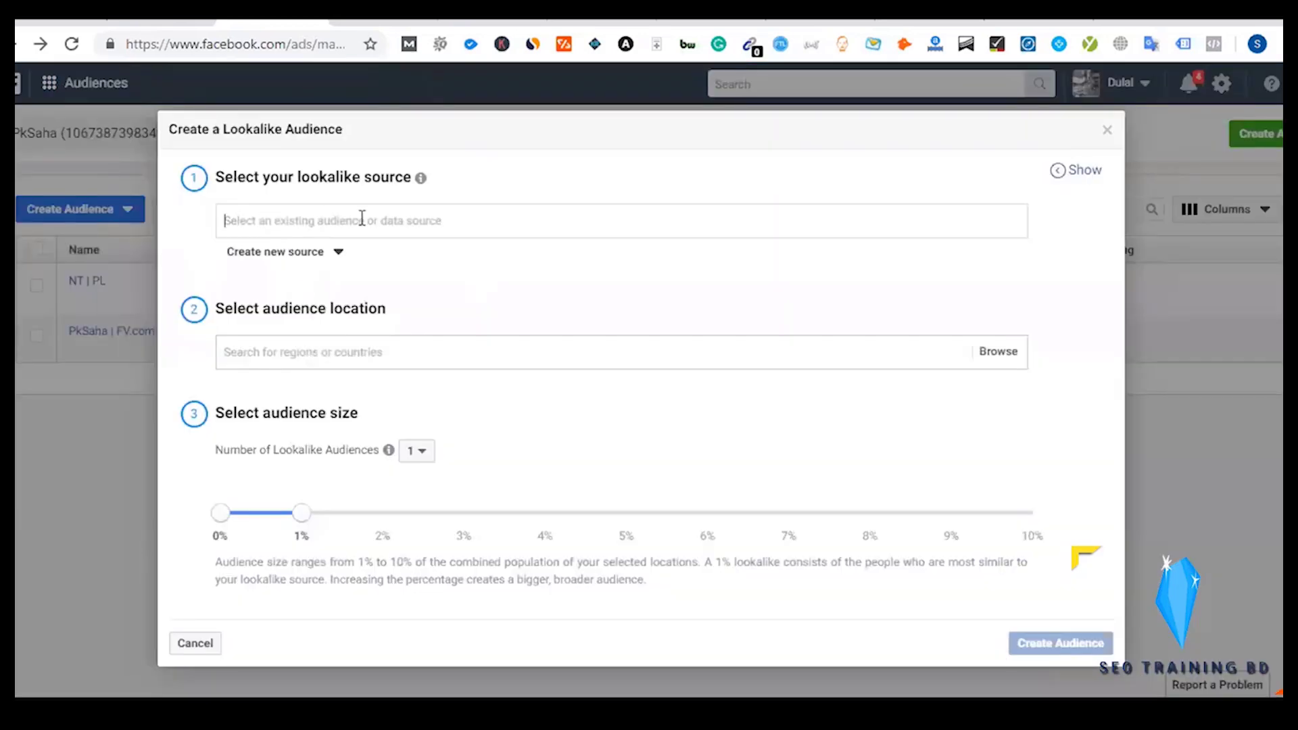
pyautogui.click(361, 218)
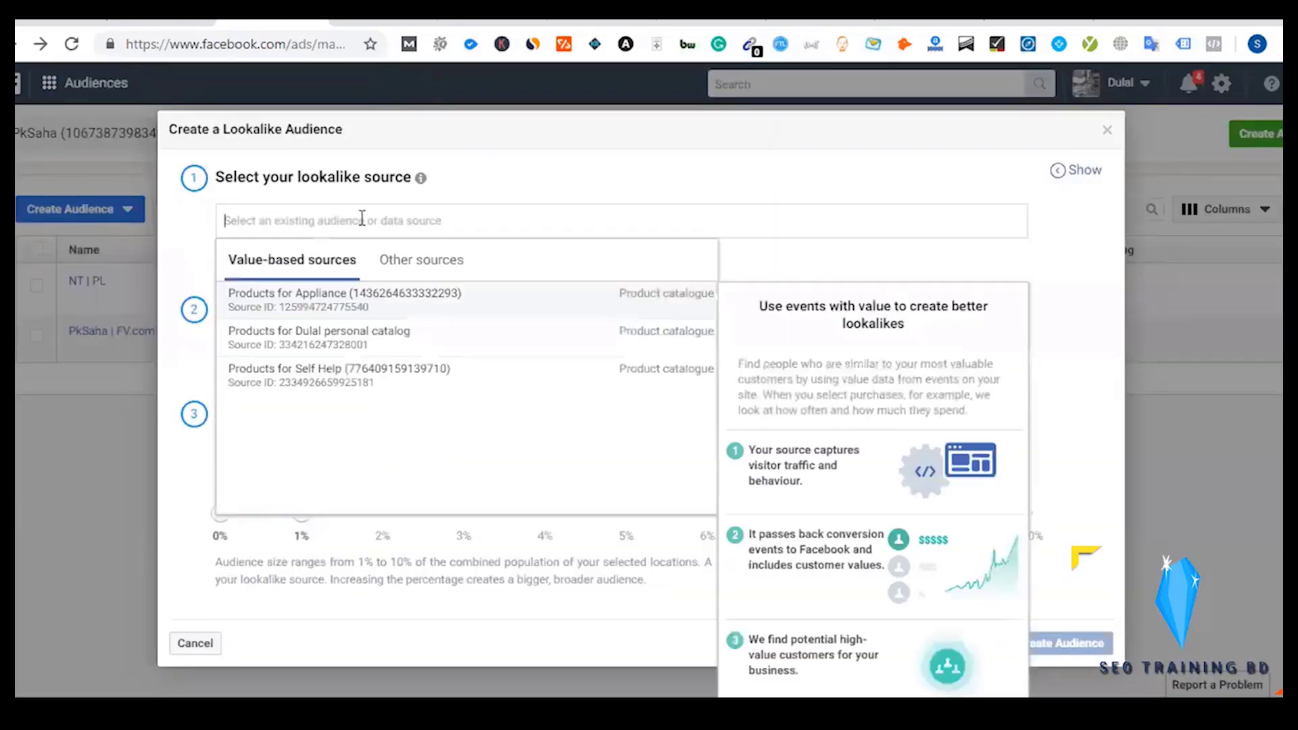
pyautogui.click(204, 232)
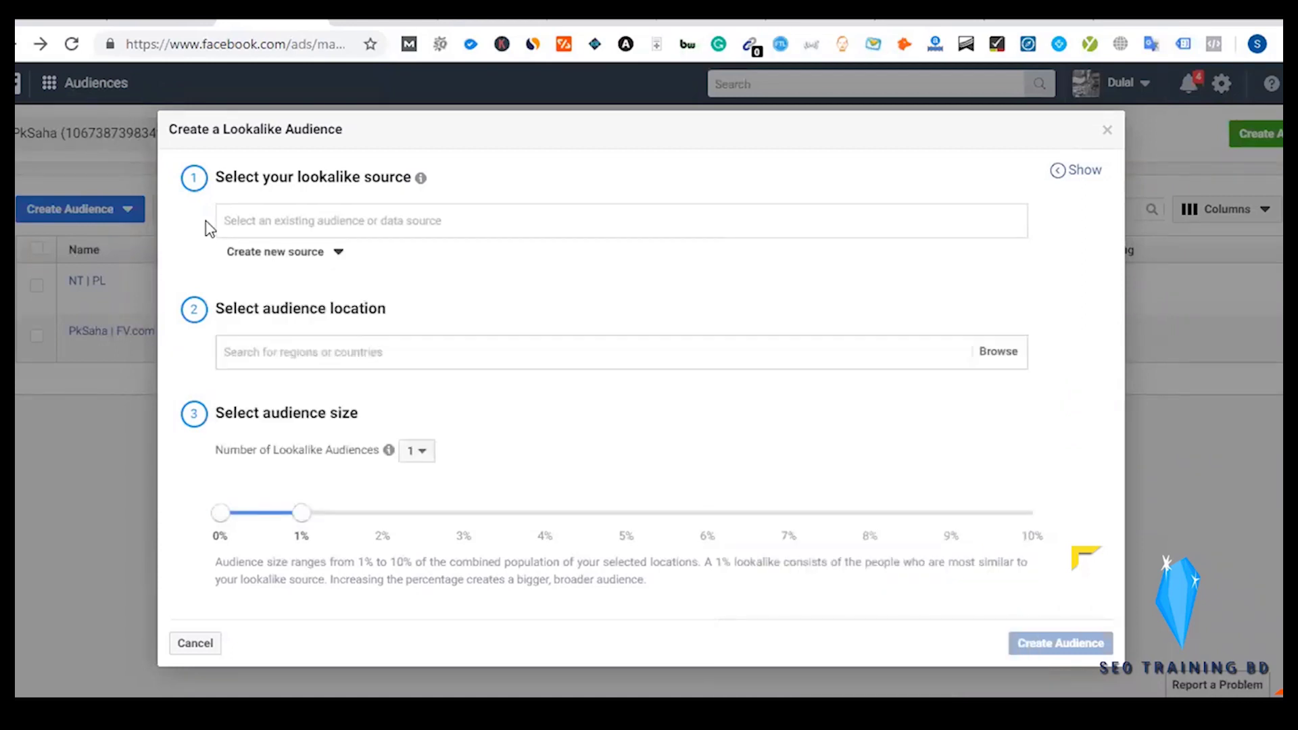
pyautogui.click(218, 228)
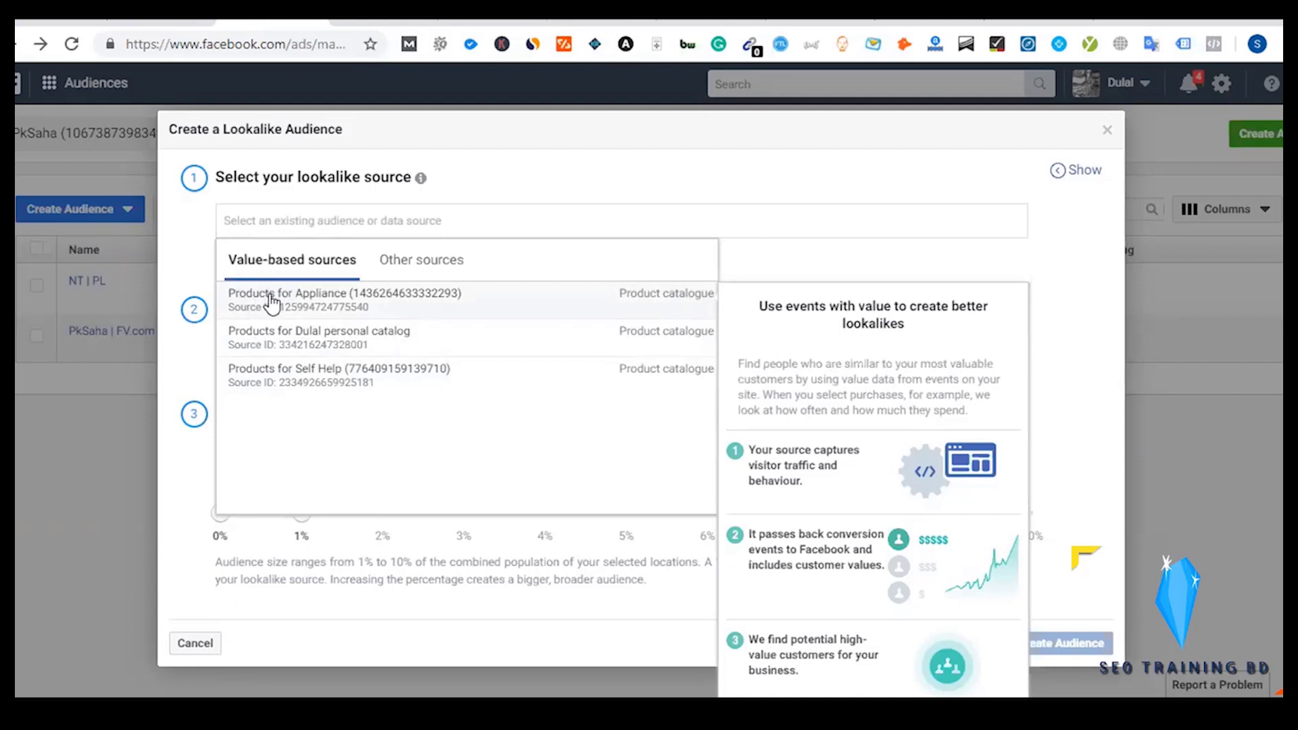
pyautogui.click(413, 271)
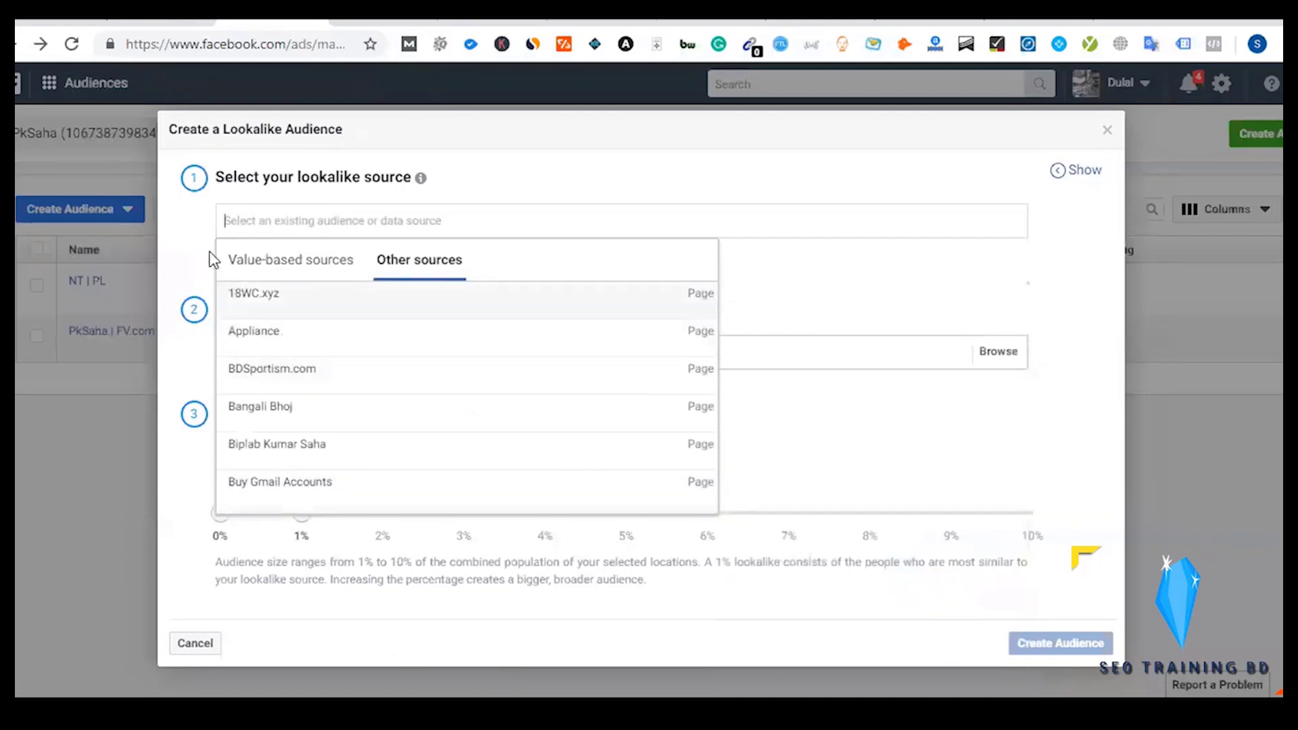
pyautogui.click(268, 264)
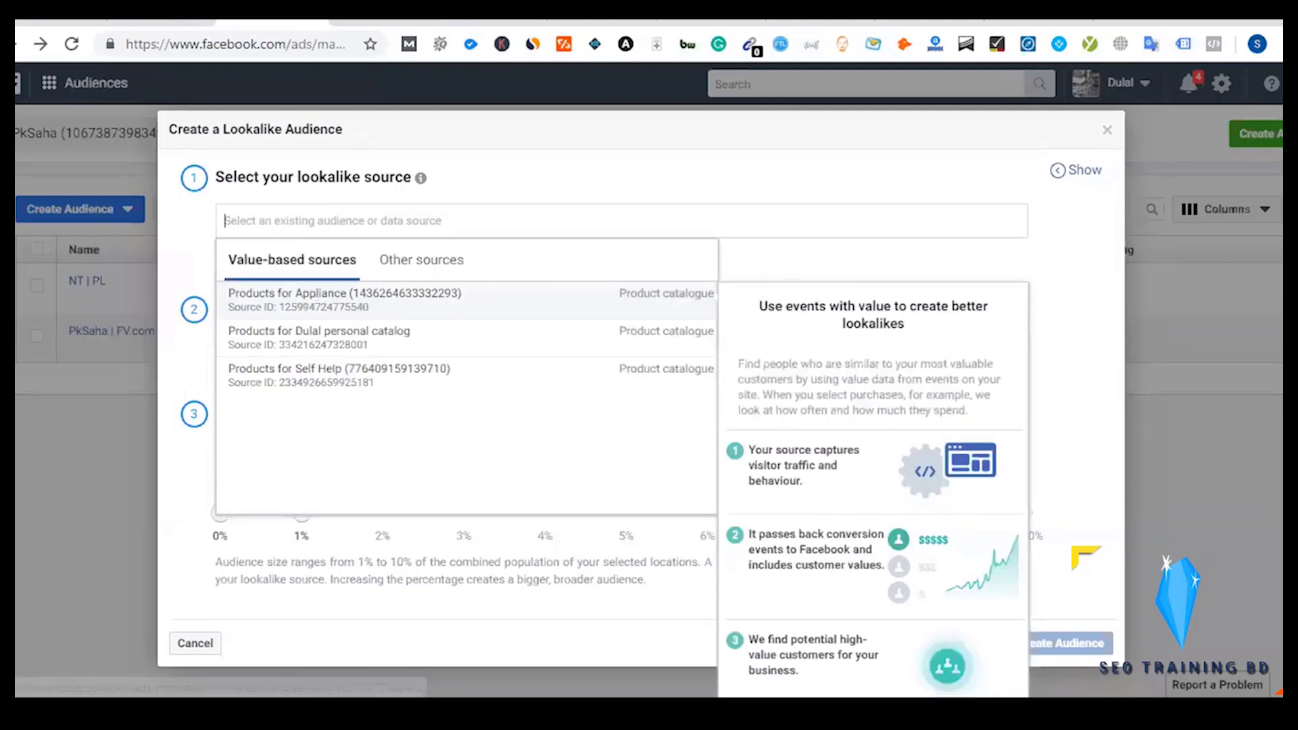
pyautogui.click(195, 262)
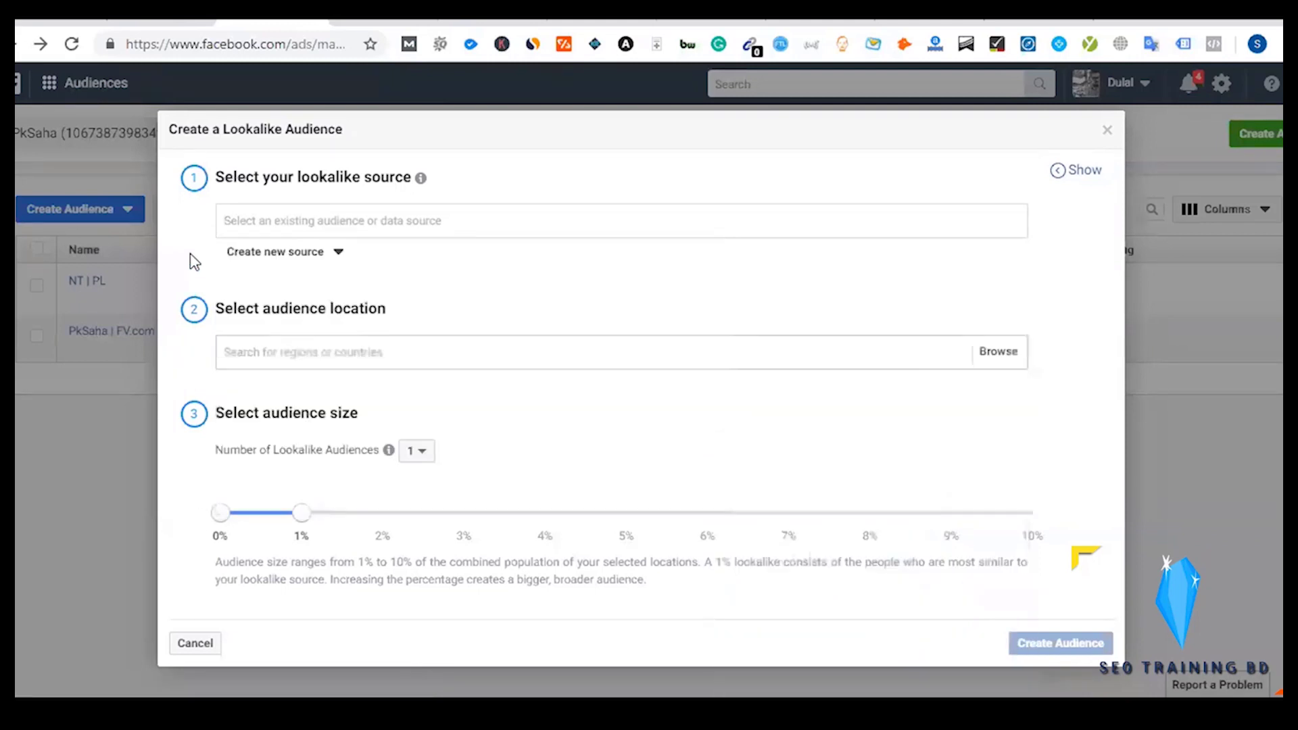
# - View the custom audience options for creating a new lookalike source, and close the dialog
pyautogui.click(277, 254)
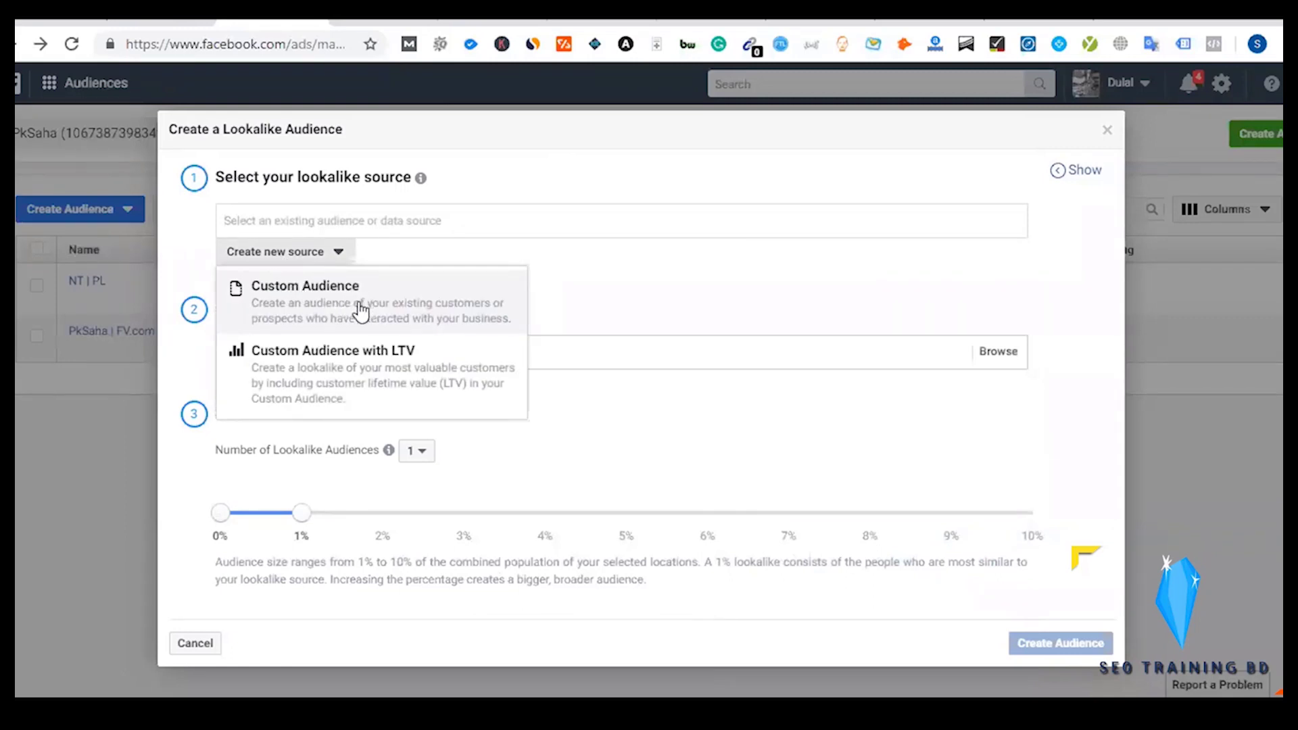
pyautogui.click(362, 311)
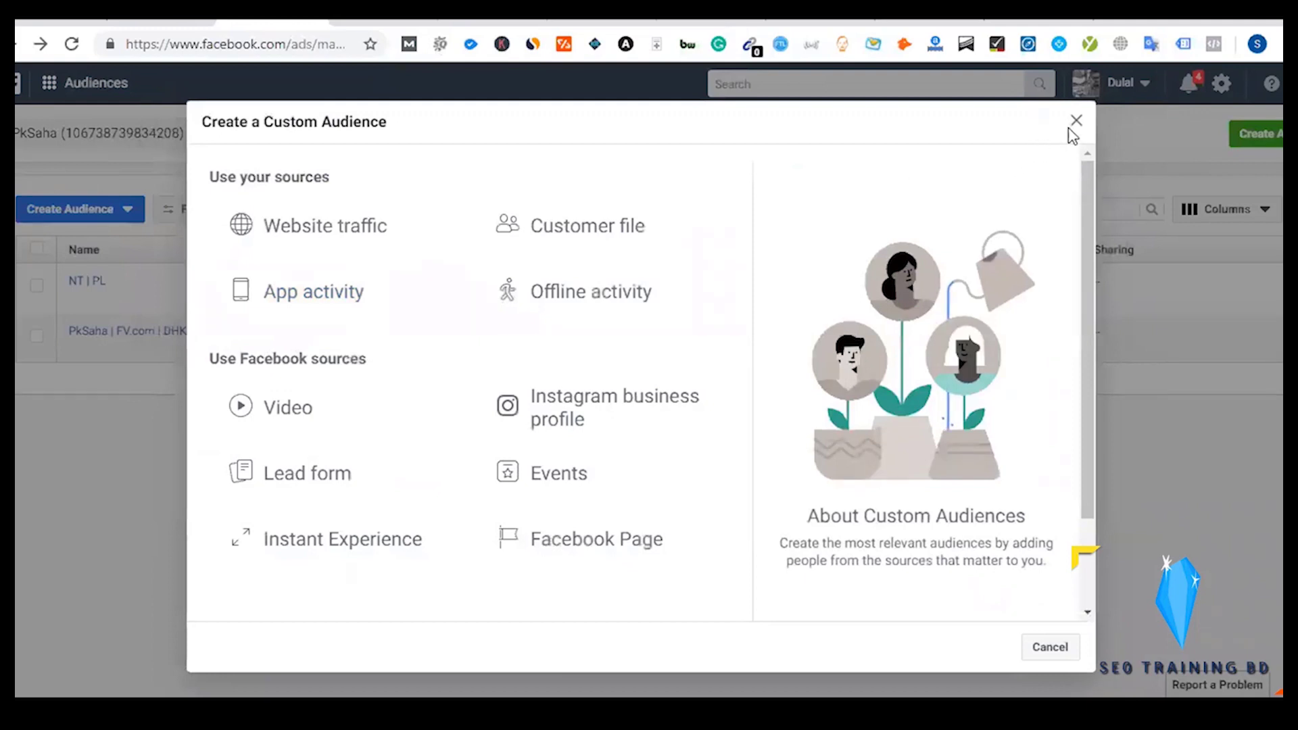
pyautogui.press('Escape')
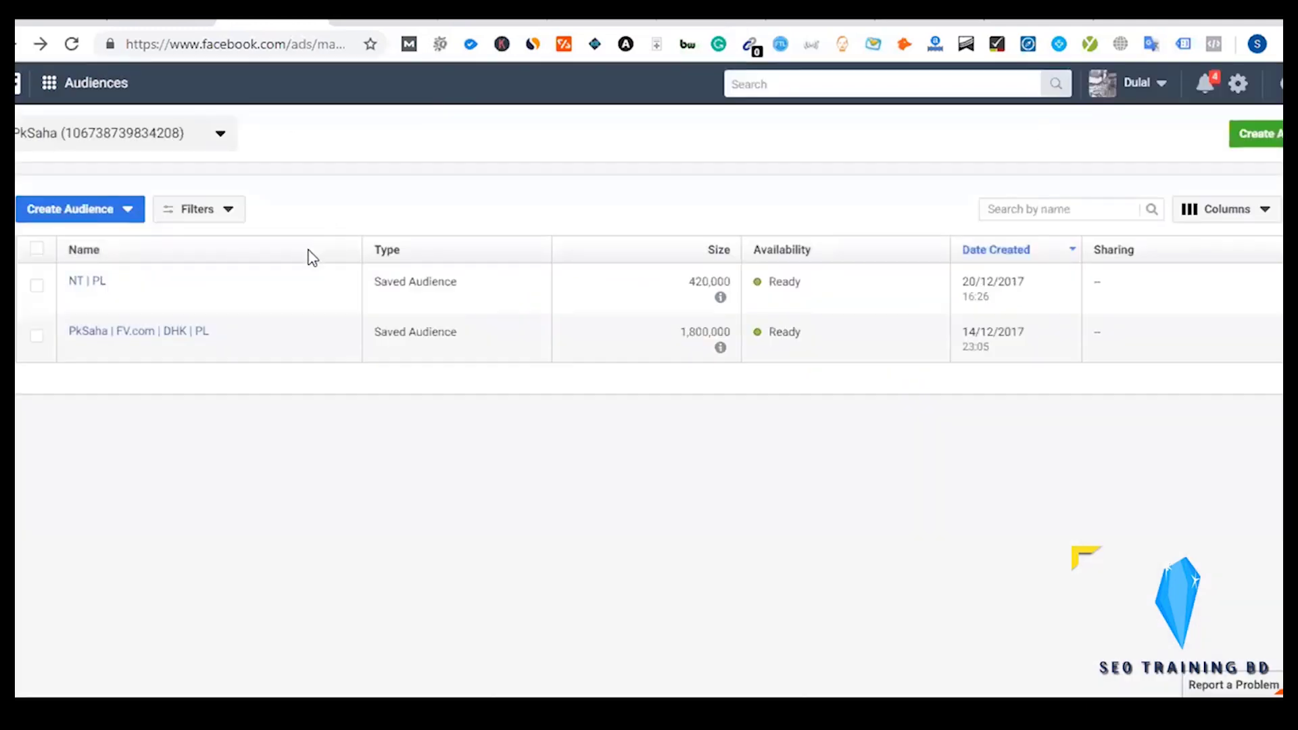
# - Reopen the lookalike audience form and view the Coffee Maker Ocean Ele OCM6622 product page on coffeemaker.website as an example
pyautogui.click(74, 214)
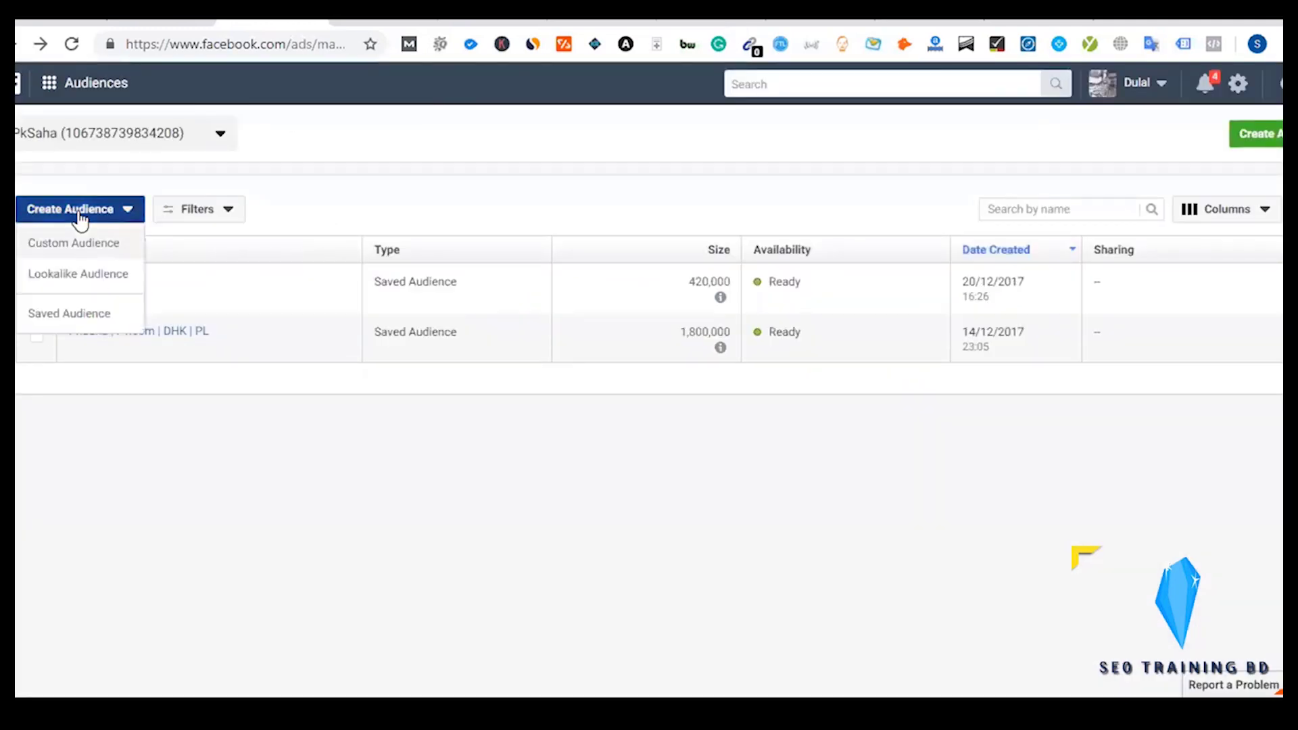
pyautogui.click(67, 272)
pyautogui.click(290, 260)
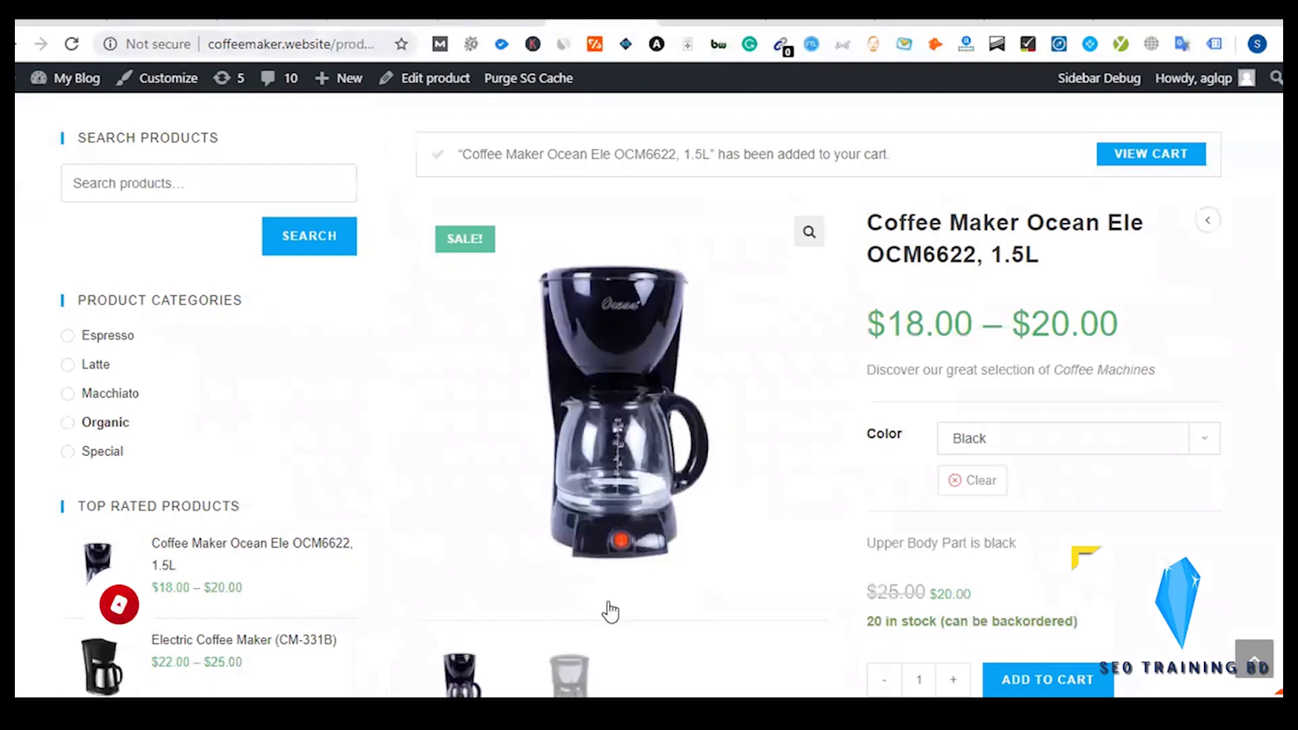
pyautogui.click(261, 45)
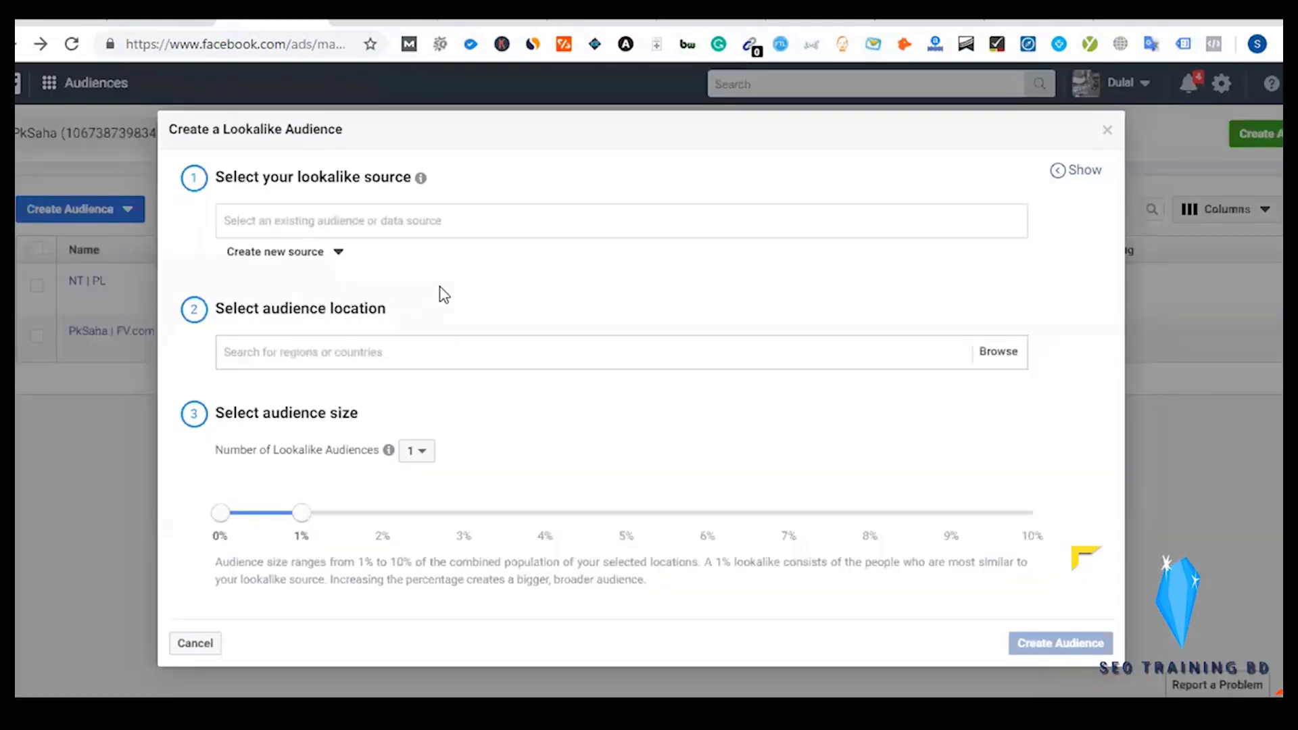
# - Try to use Coffee Maker as the lookalike source in the Facebook audience form
pyautogui.click(251, 217)
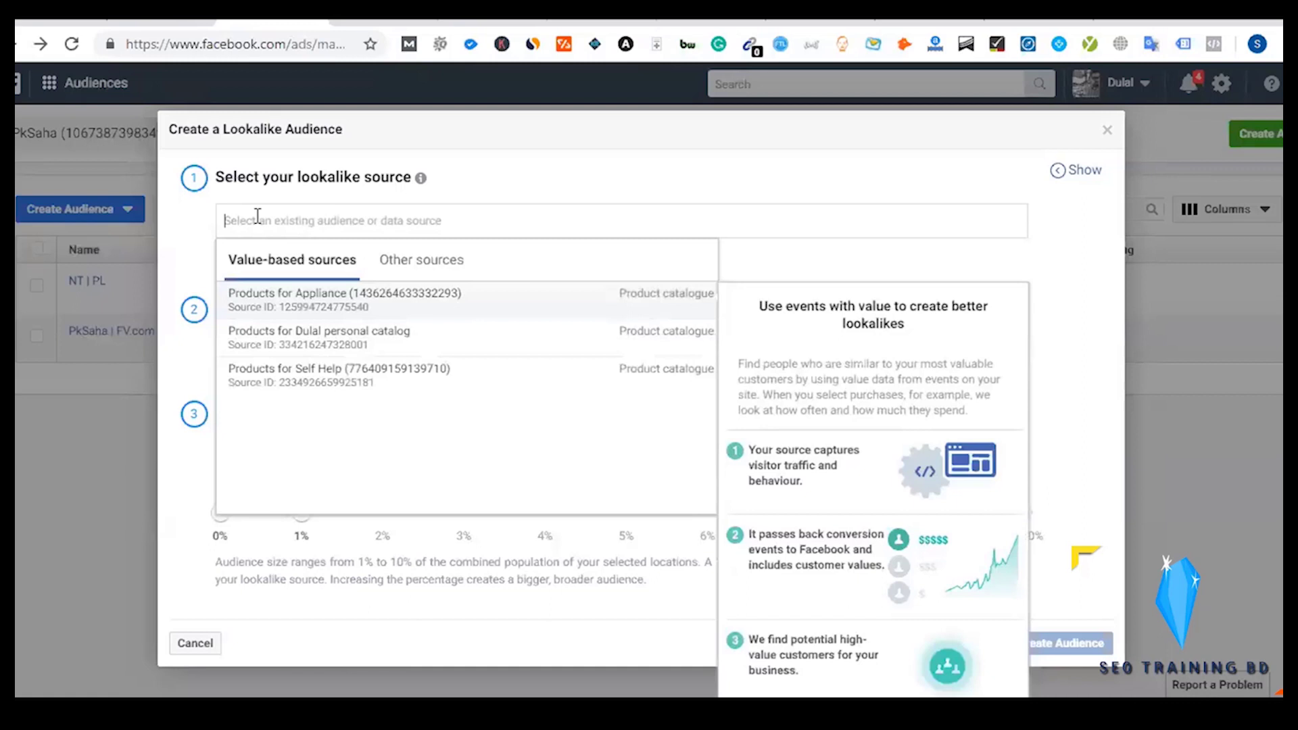
pyautogui.write('Coo')
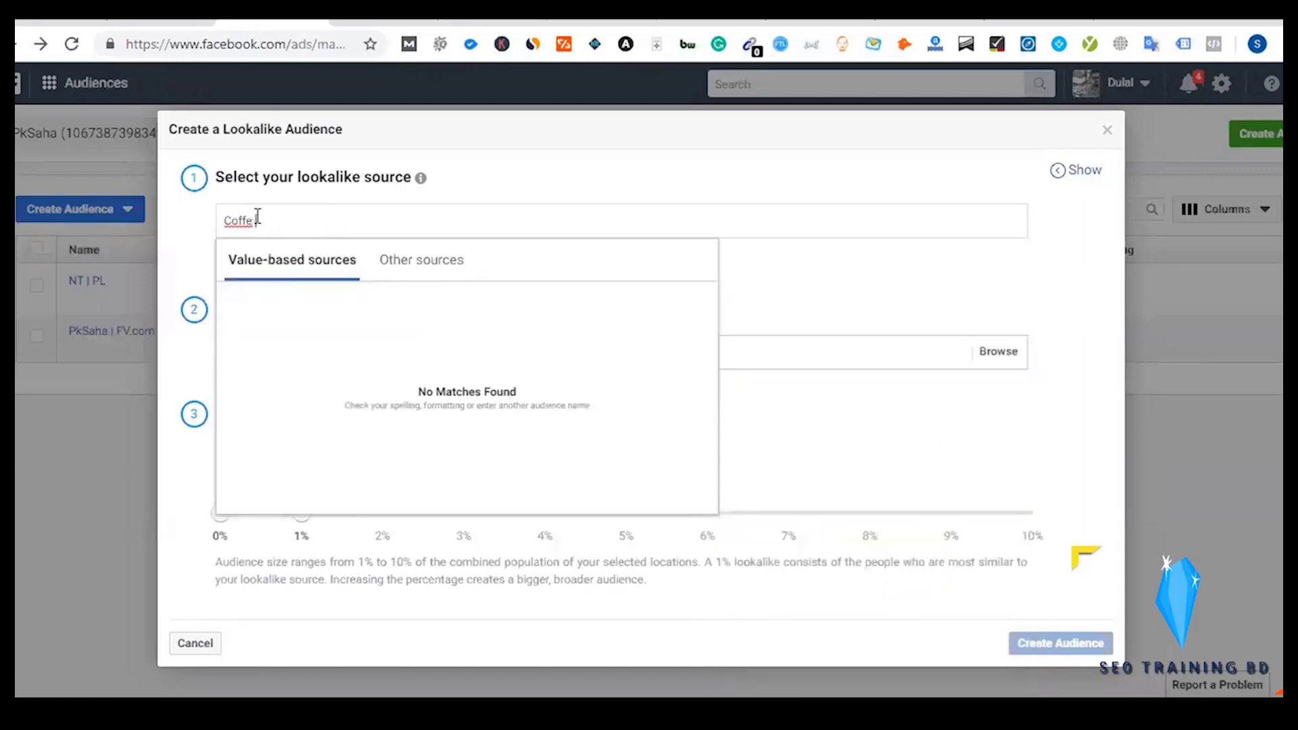
pyautogui.write('fee Maker')
pyautogui.click(380, 345)
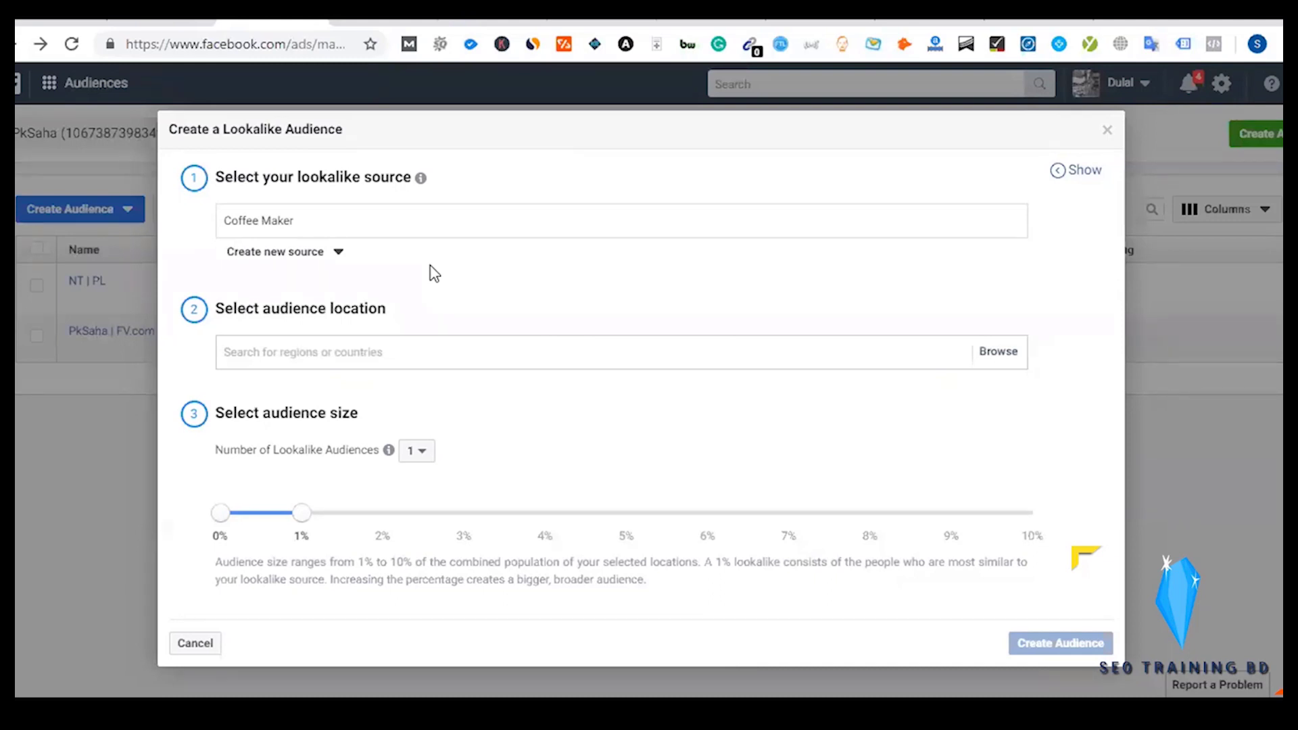
# - Set the lookalike audience location to Bangladesh
pyautogui.click(271, 353)
pyautogui.click(281, 359)
pyautogui.click(268, 387)
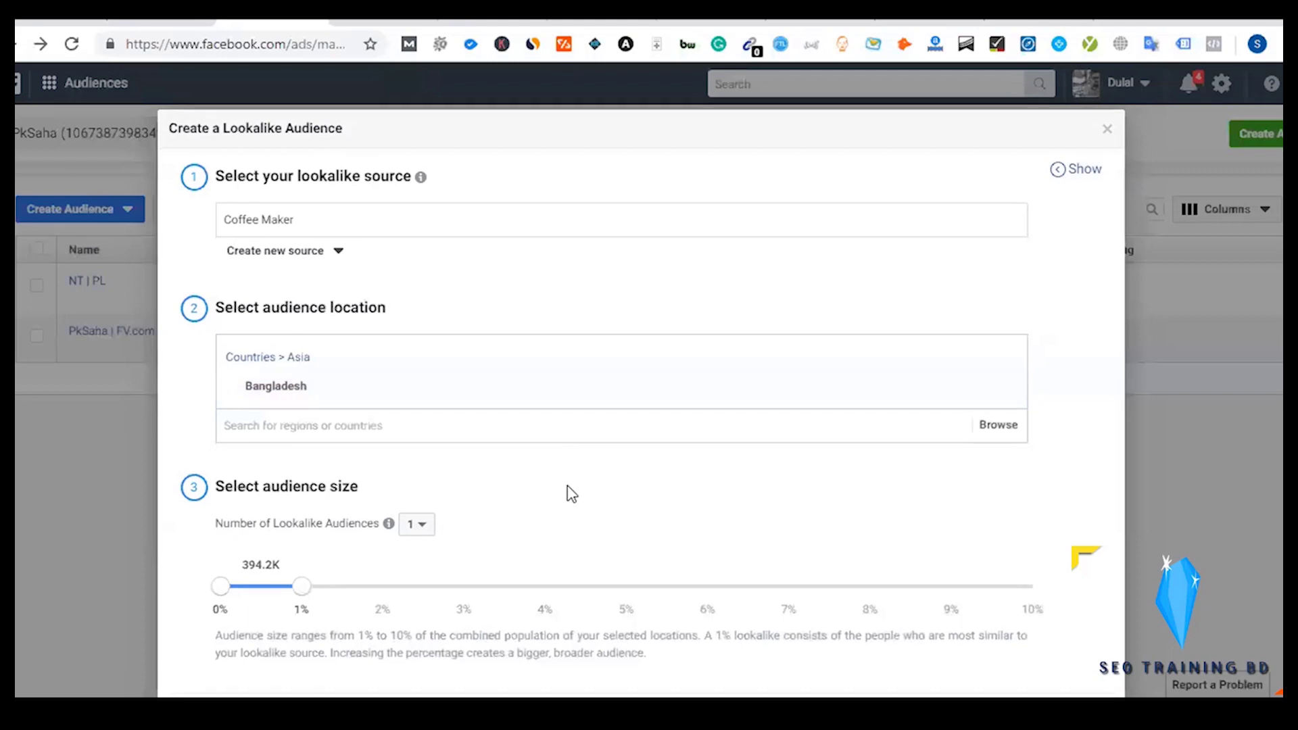
pyautogui.scroll(-1, 566, 490)
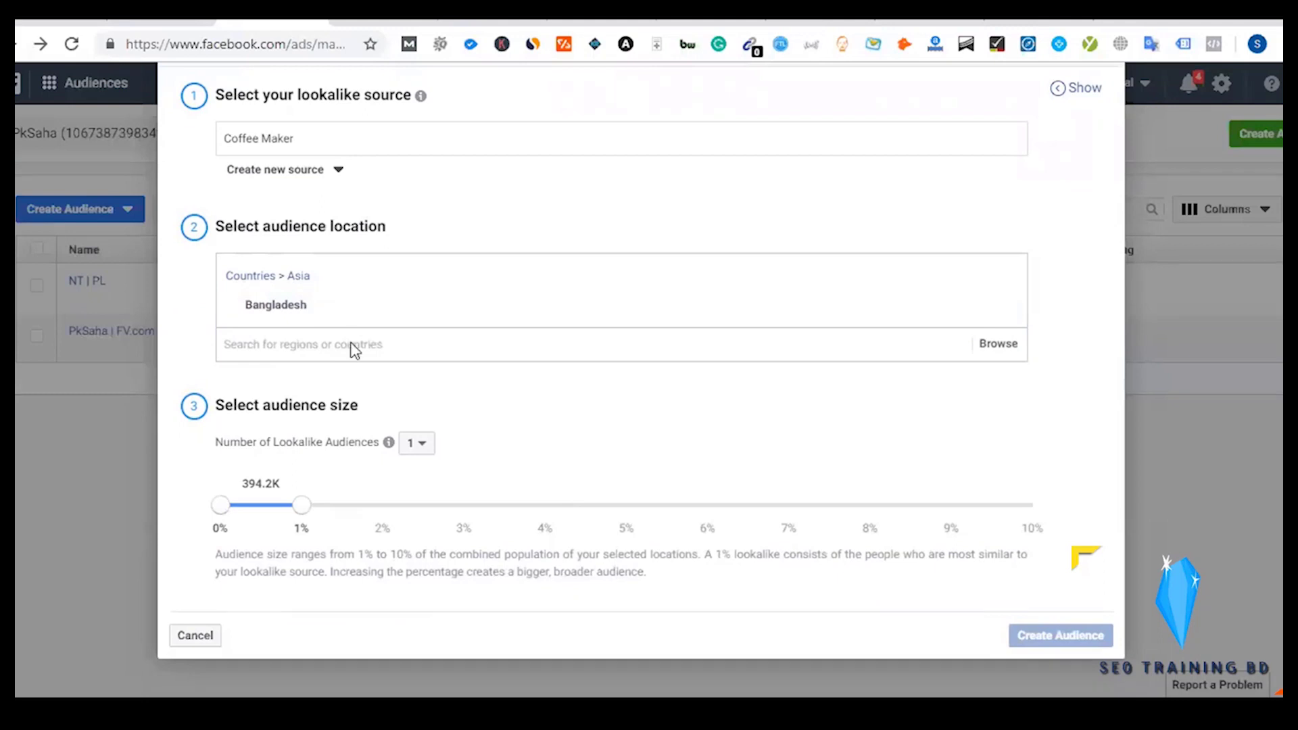
# - Replace the Coffee Maker entry with the Appliance page from the other sources as the lookalike source
pyautogui.click(248, 135)
pyautogui.tripleClick(250, 138)
pyautogui.press('BackSpace')
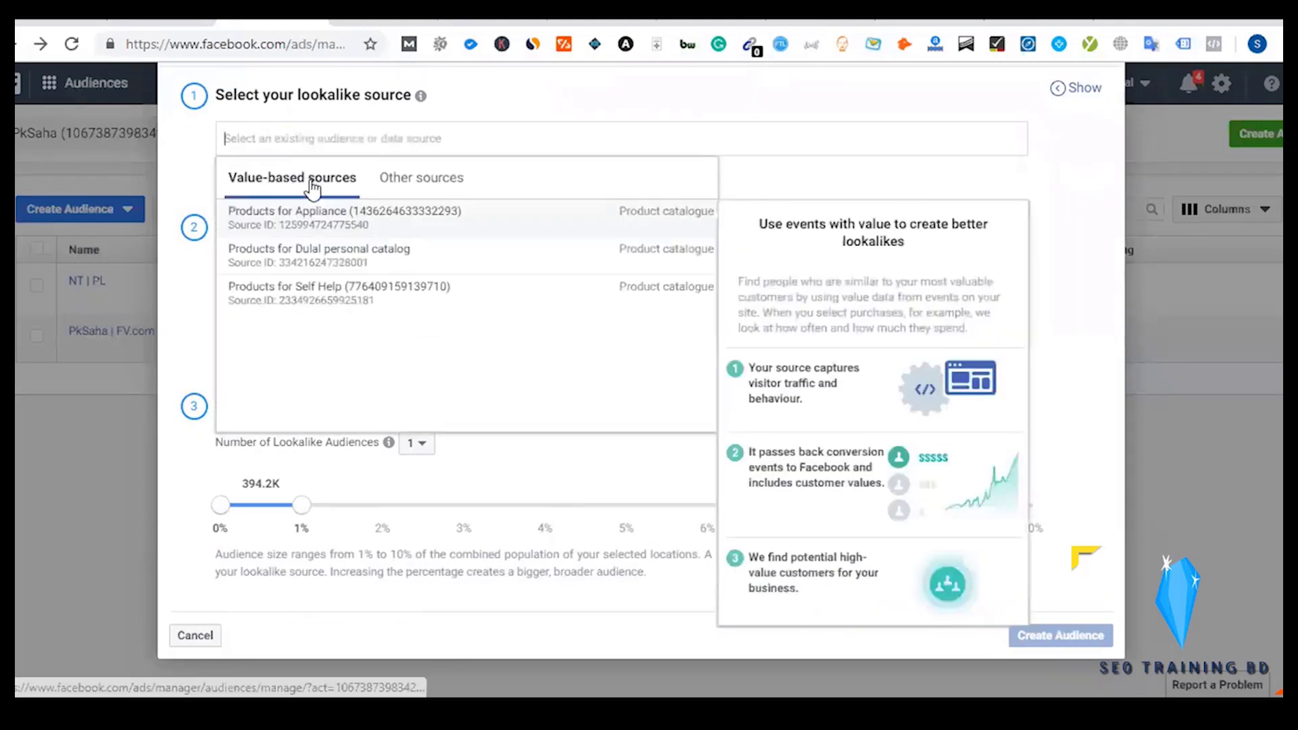
pyautogui.click(413, 186)
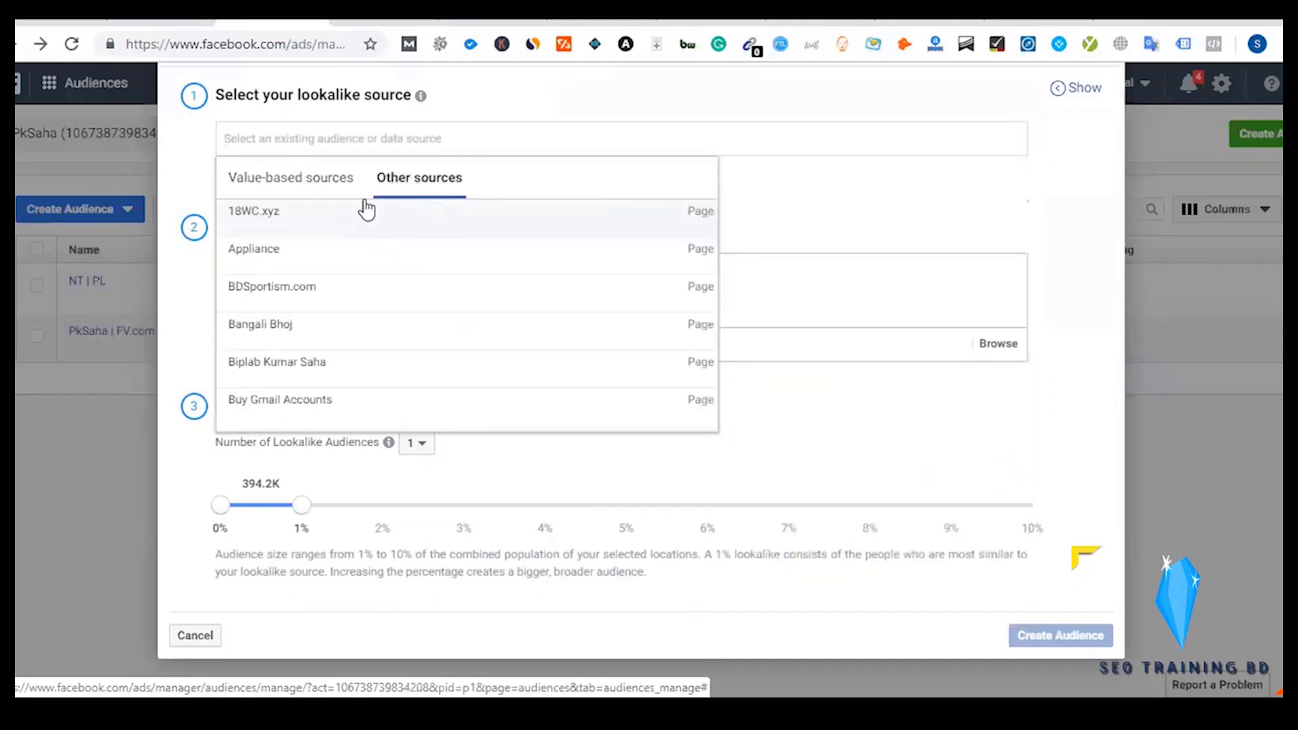
pyautogui.click(270, 263)
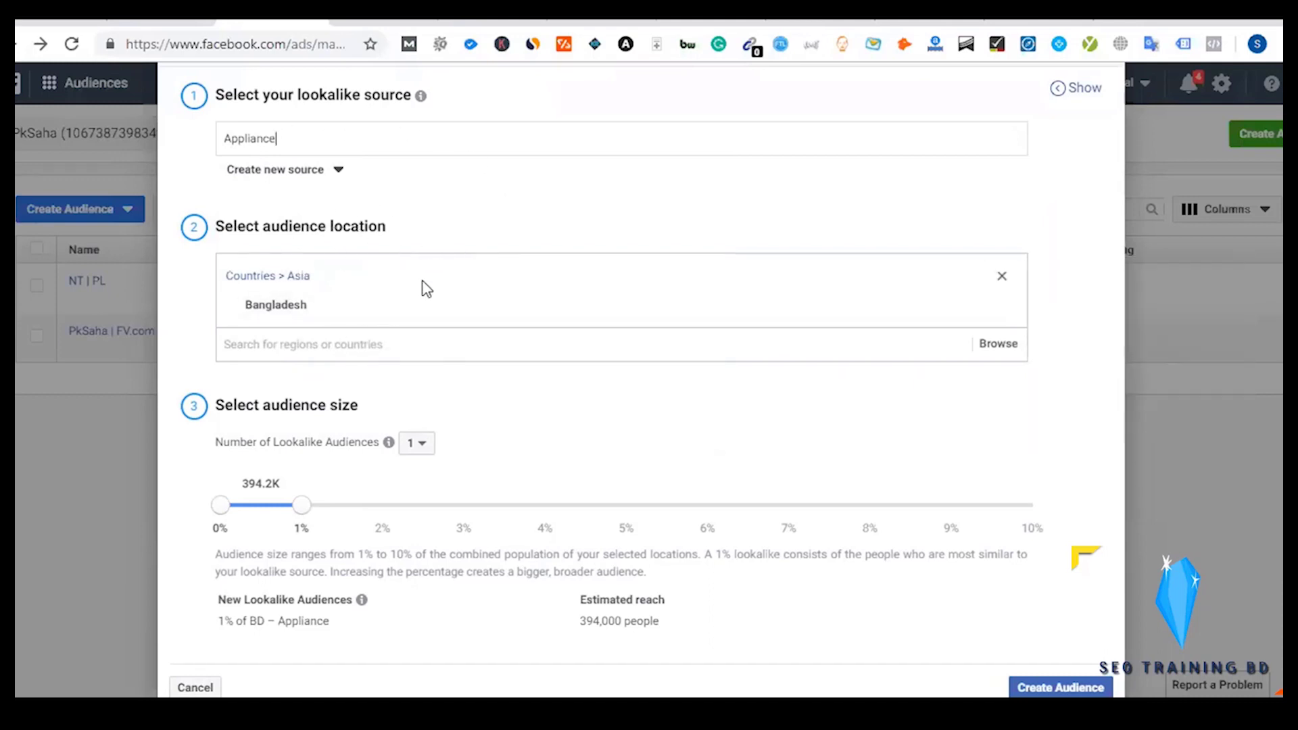
# - Check the lookalike audience's estimated reach and review the Lookalike Audience notes in the Dynalist outline
pyautogui.scroll(-1, 425, 290)
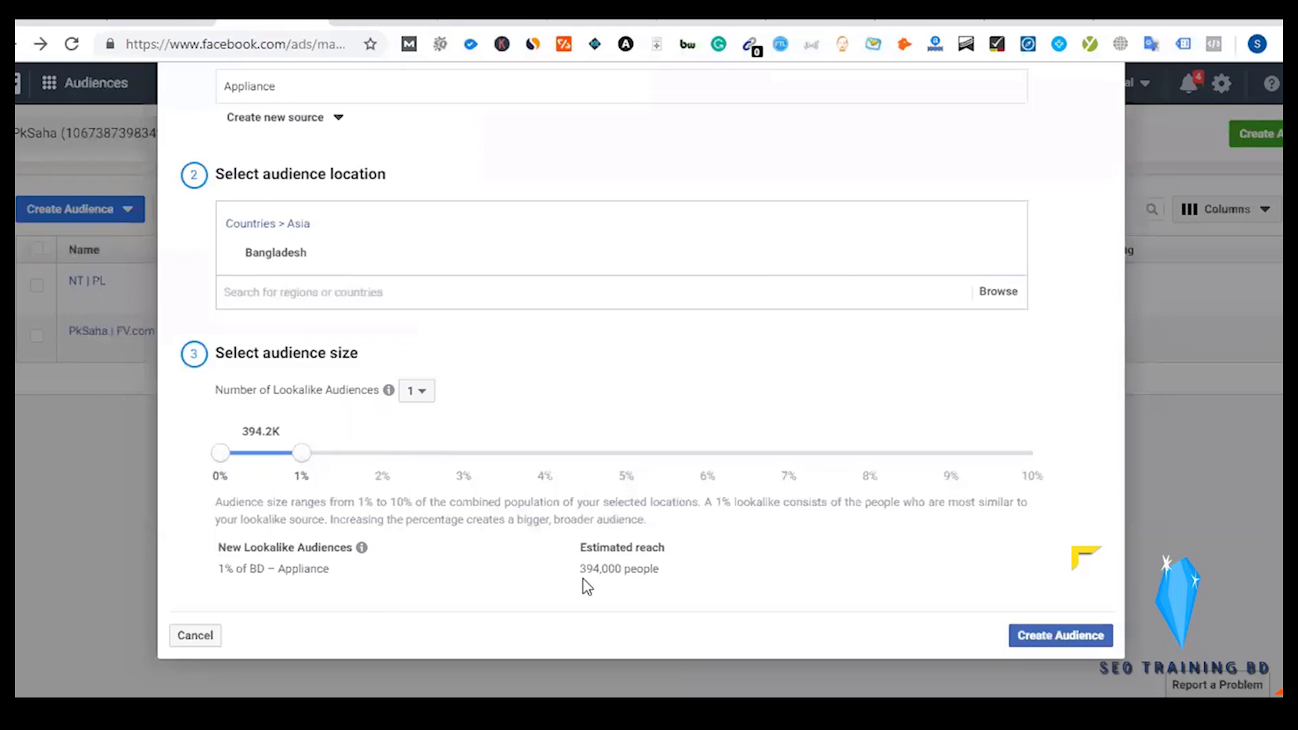
pyautogui.moveTo(592, 574); pyautogui.dragTo(536, 556)
pyautogui.click(537, 556)
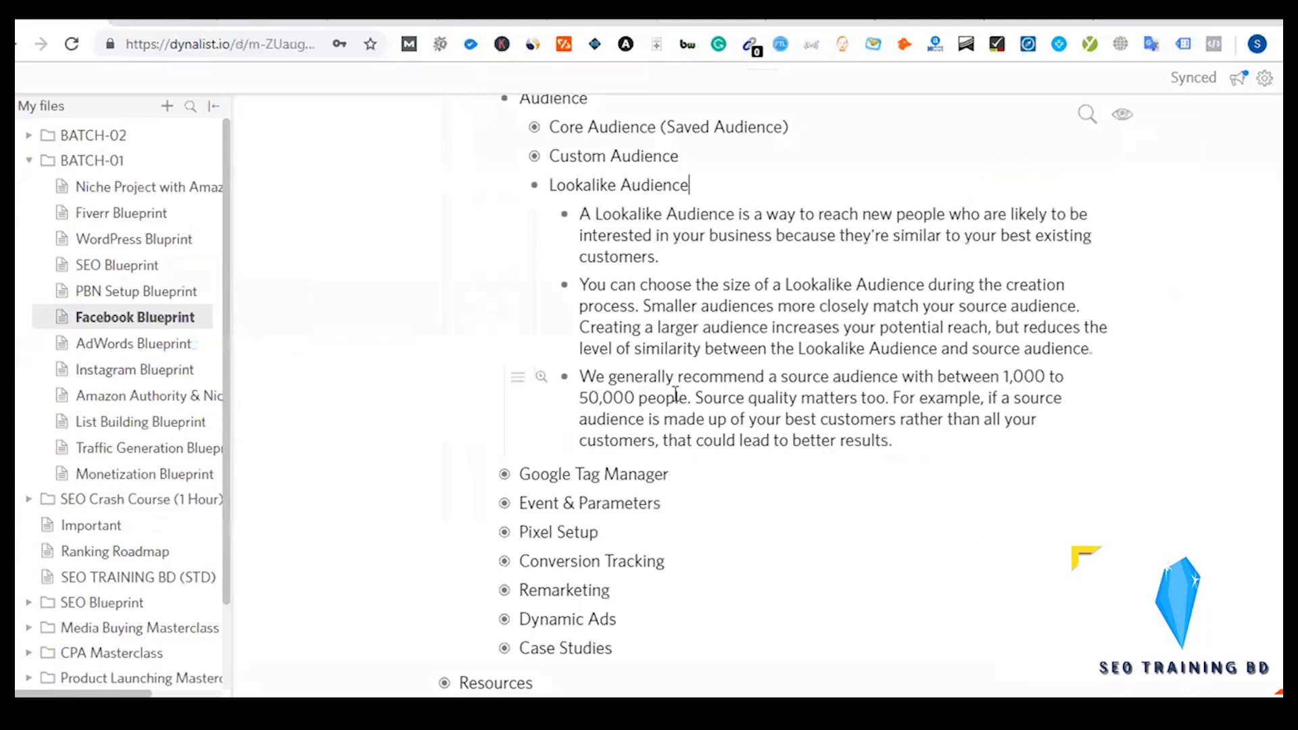
pyautogui.scroll(2, 675, 394)
pyautogui.scroll(-2, 729, 381)
pyautogui.hotkey('ctrl', 'Tab')
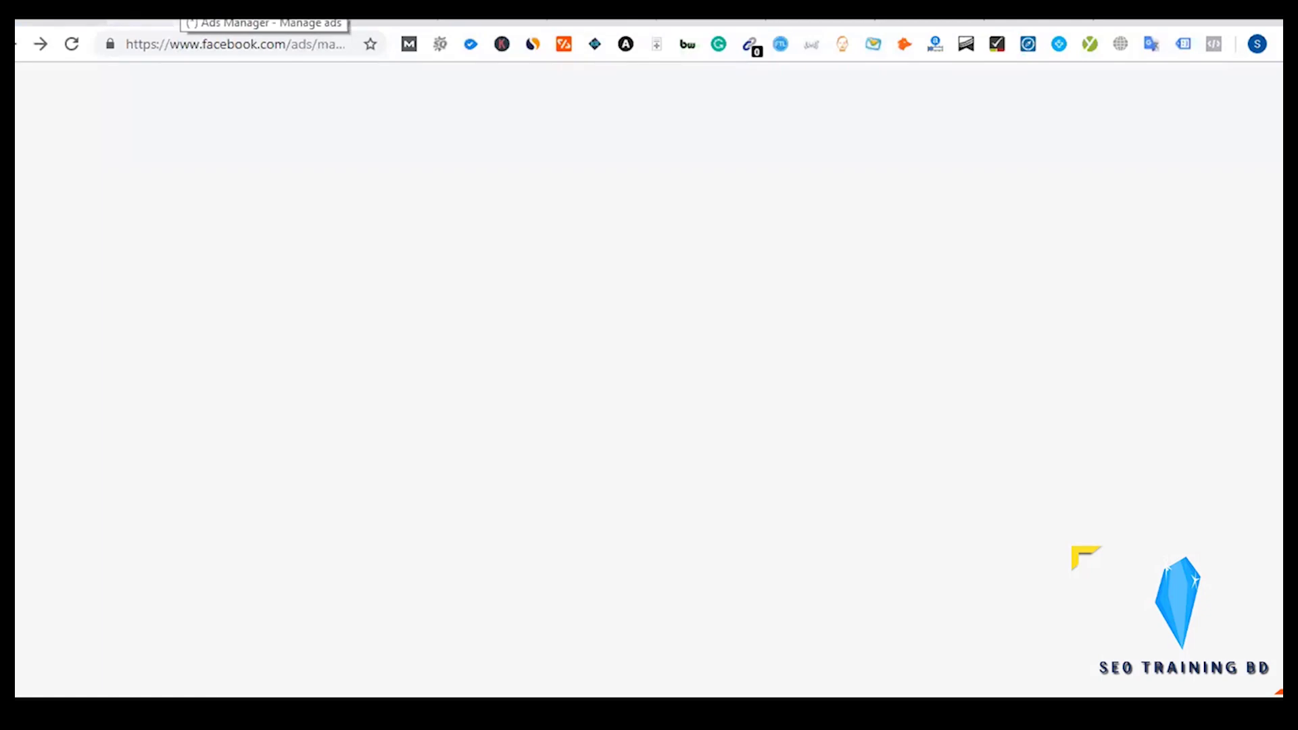
pyautogui.hotkey('ctrl', 'shift', 'Tab')
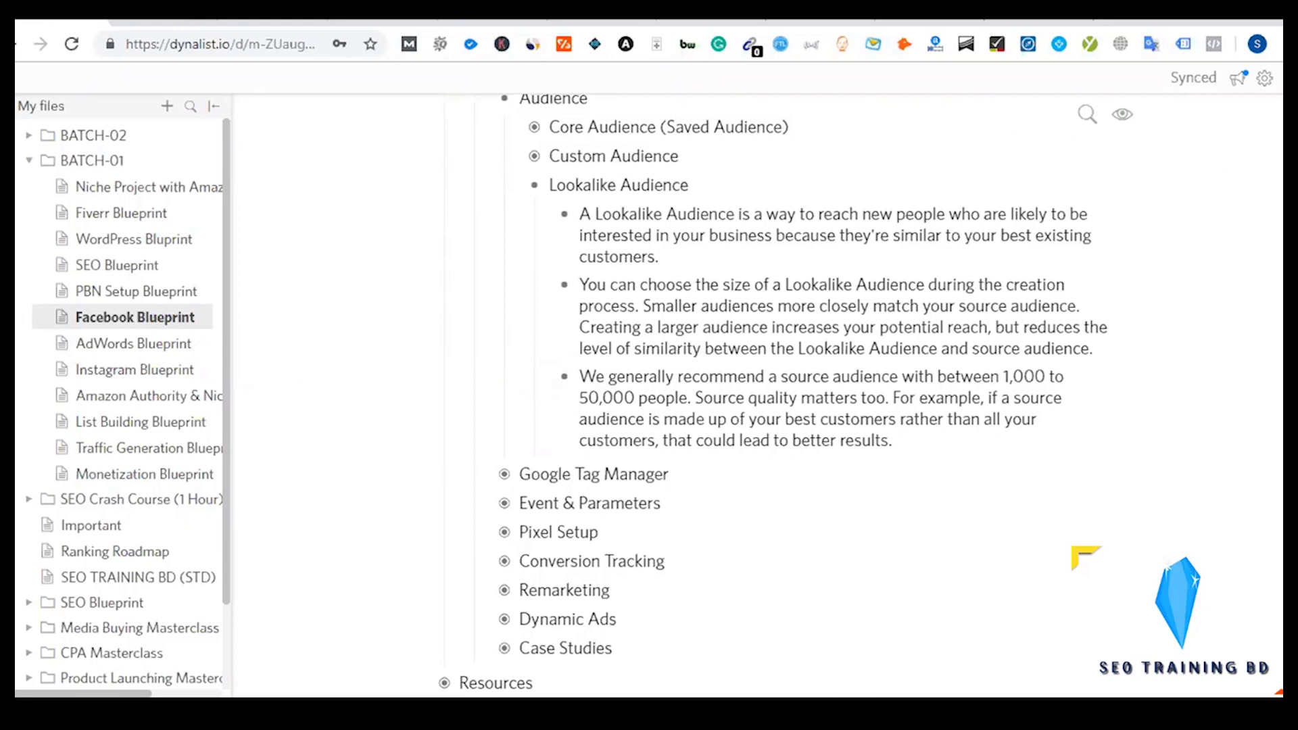
# - Return to the lookalike audience form, try 2 as the number of lookalike audiences, and restore it to 1
pyautogui.click(272, 22)
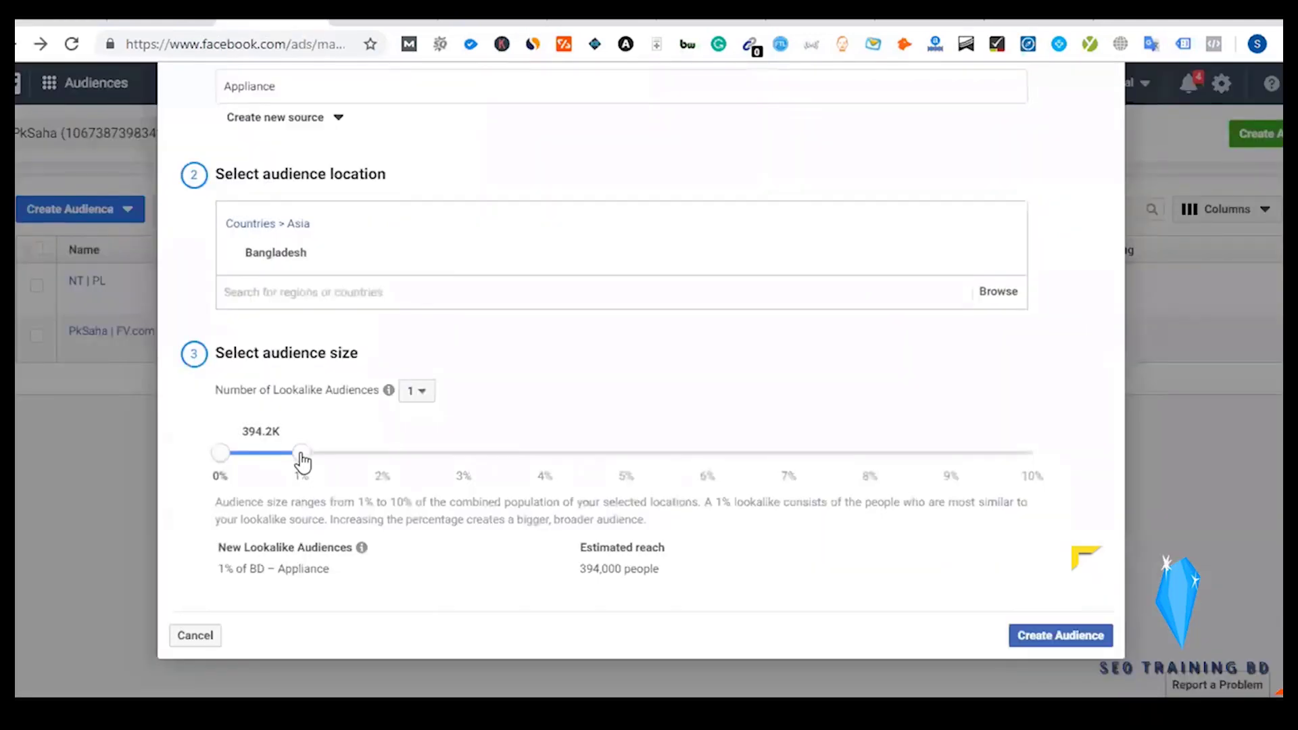
pyautogui.moveTo(306, 455); pyautogui.dragTo(223, 464)
pyautogui.click(420, 398)
pyautogui.click(424, 441)
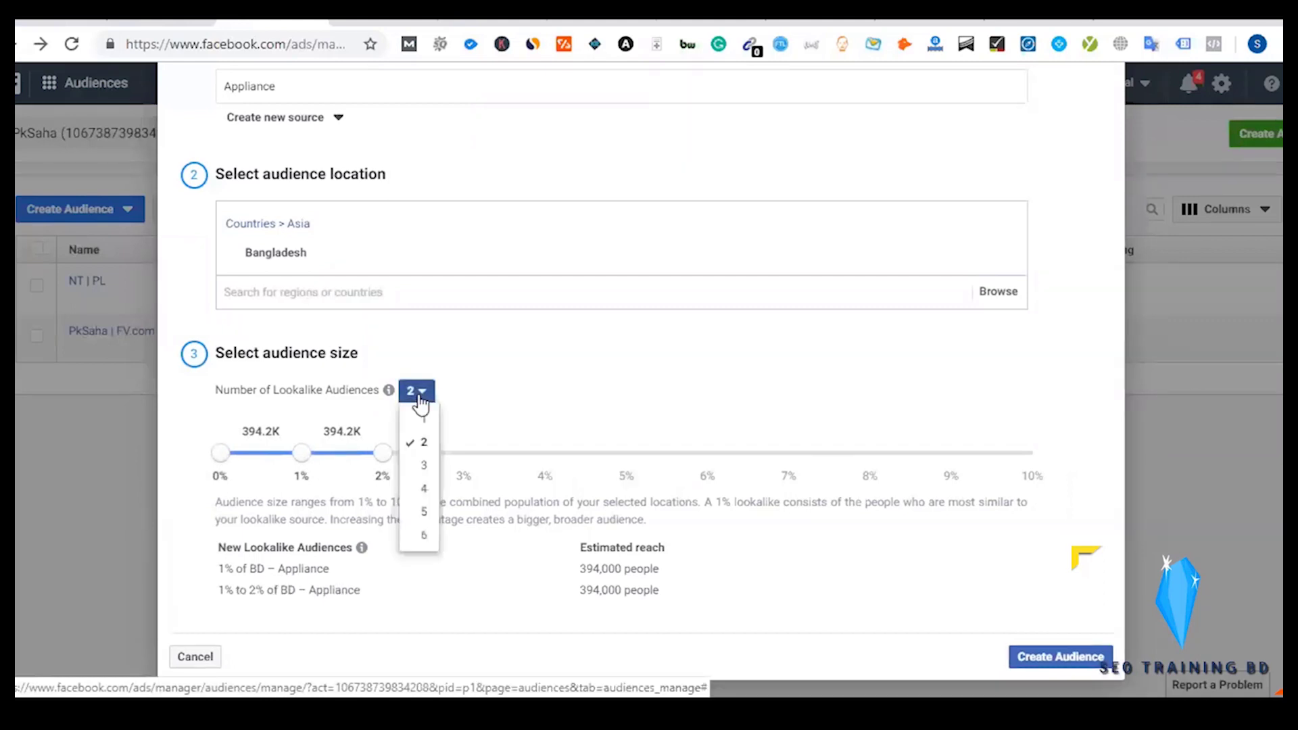
pyautogui.click(425, 420)
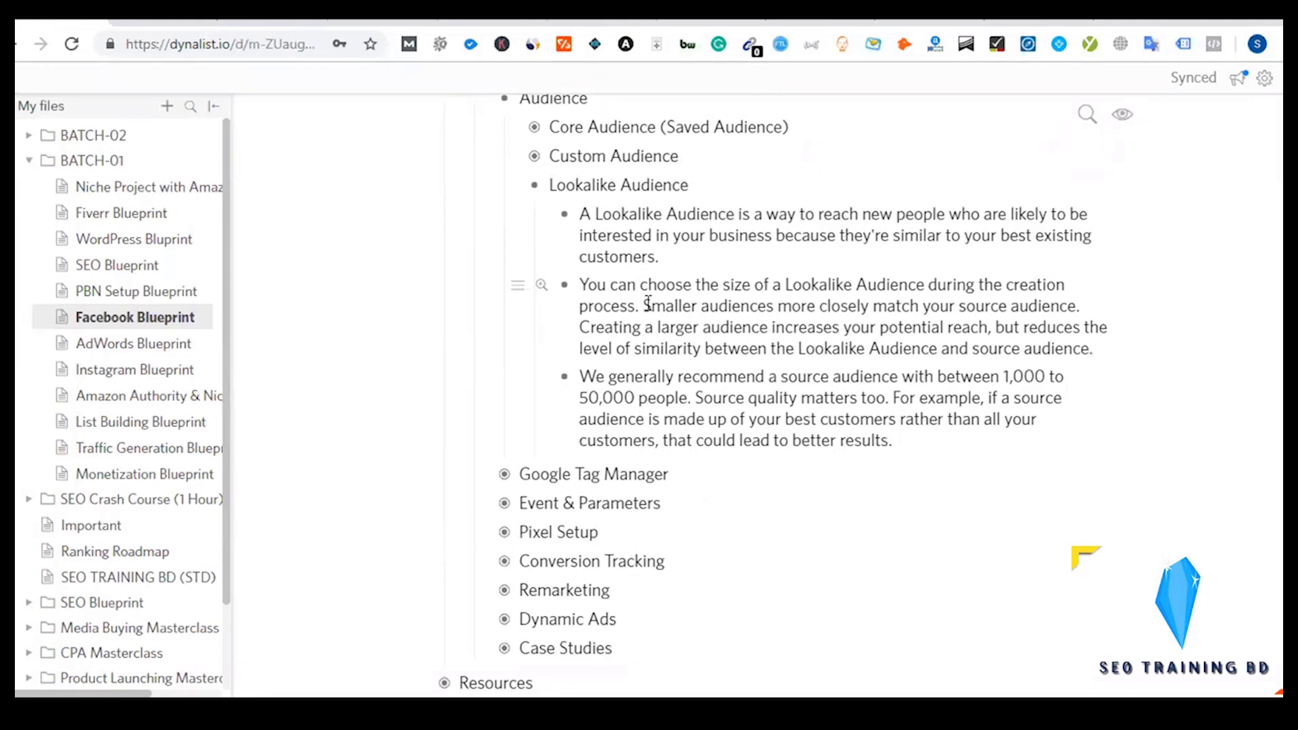
# - Bold the sentence "Smaller audiences more closely match your source audience" in the Dynalist Lookalike Audience notes
pyautogui.moveTo(644, 305); pyautogui.dragTo(1070, 309)
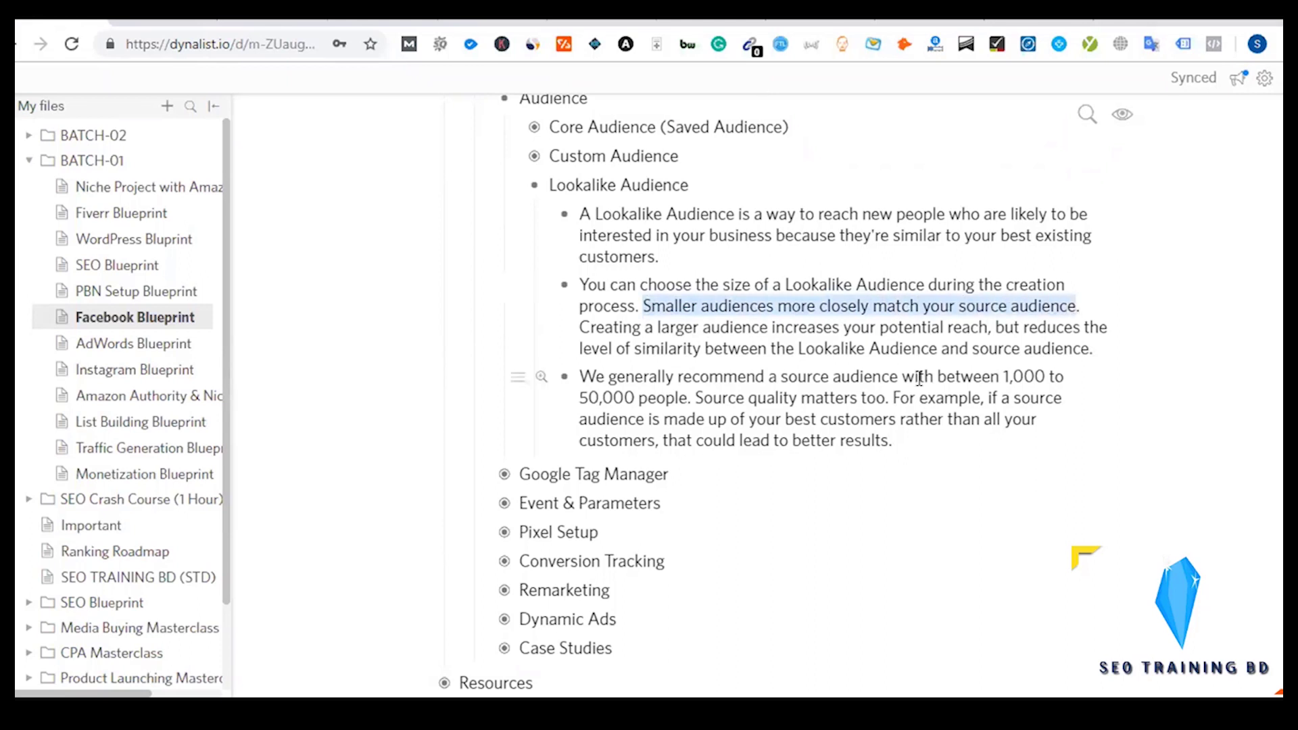
pyautogui.hotkey('ctrl', 'b')
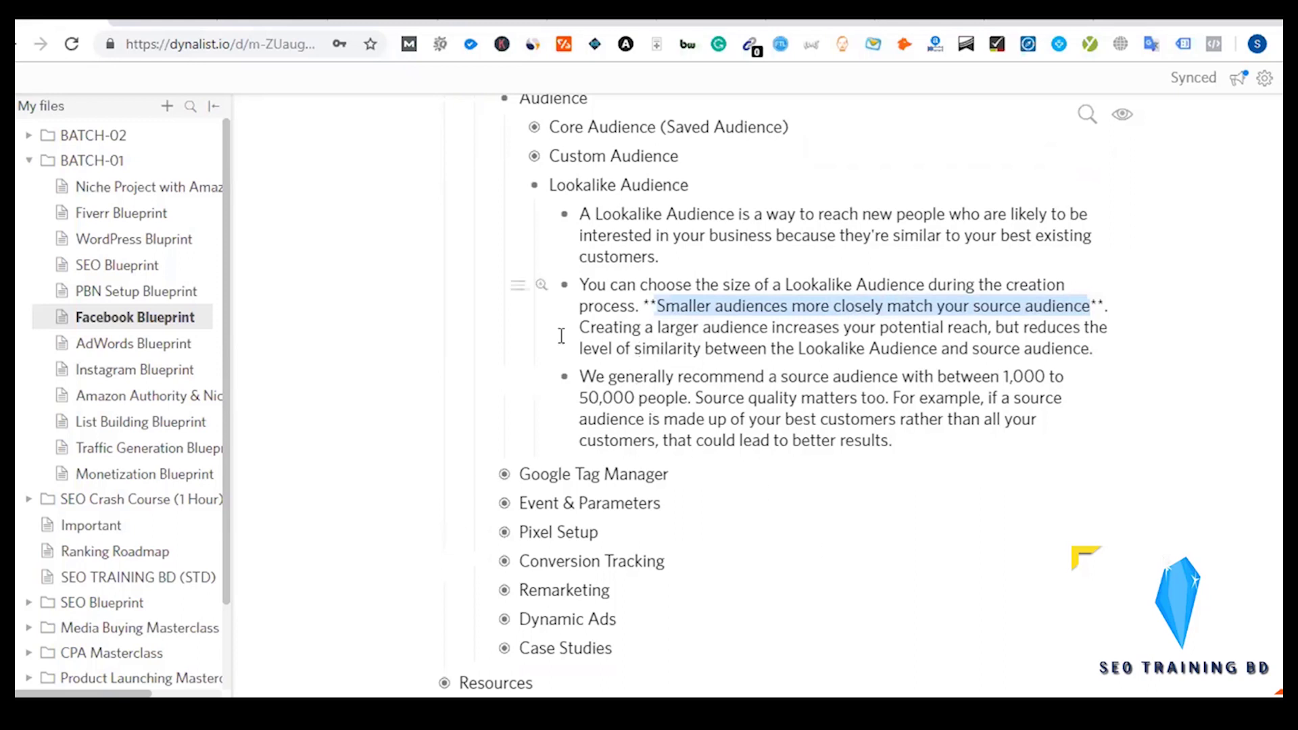
# - Return to the lookalike audience form, raise the audience size to 2%, highlight its estimated reach, and increase the size to 5%
pyautogui.click(274, 23)
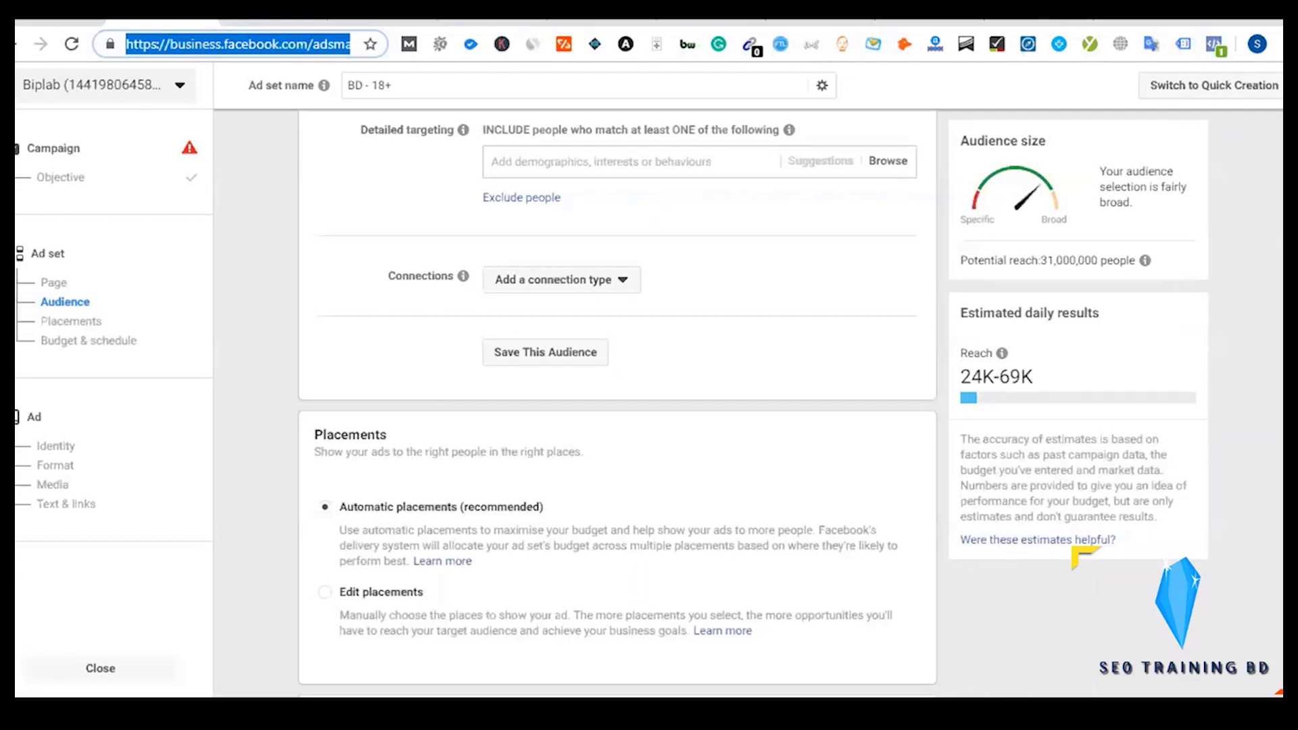
pyautogui.click(274, 22)
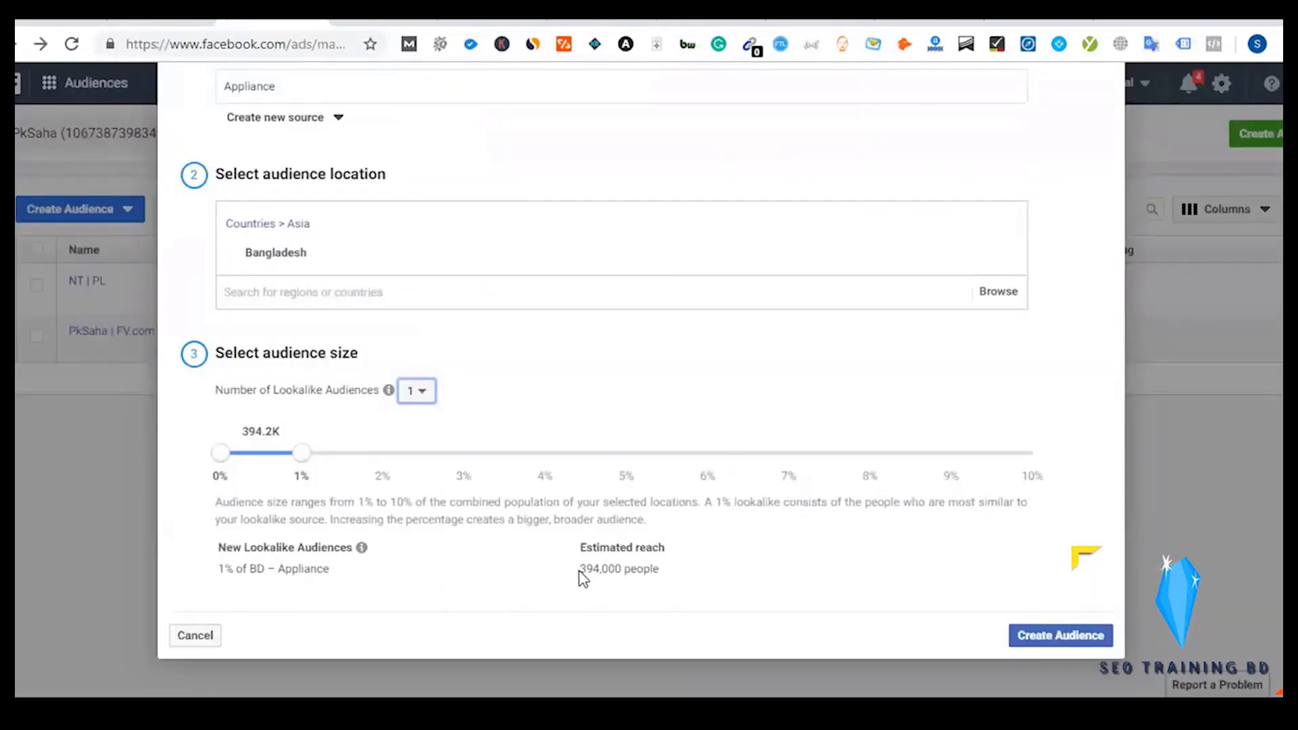
pyautogui.moveTo(305, 453); pyautogui.dragTo(383, 454)
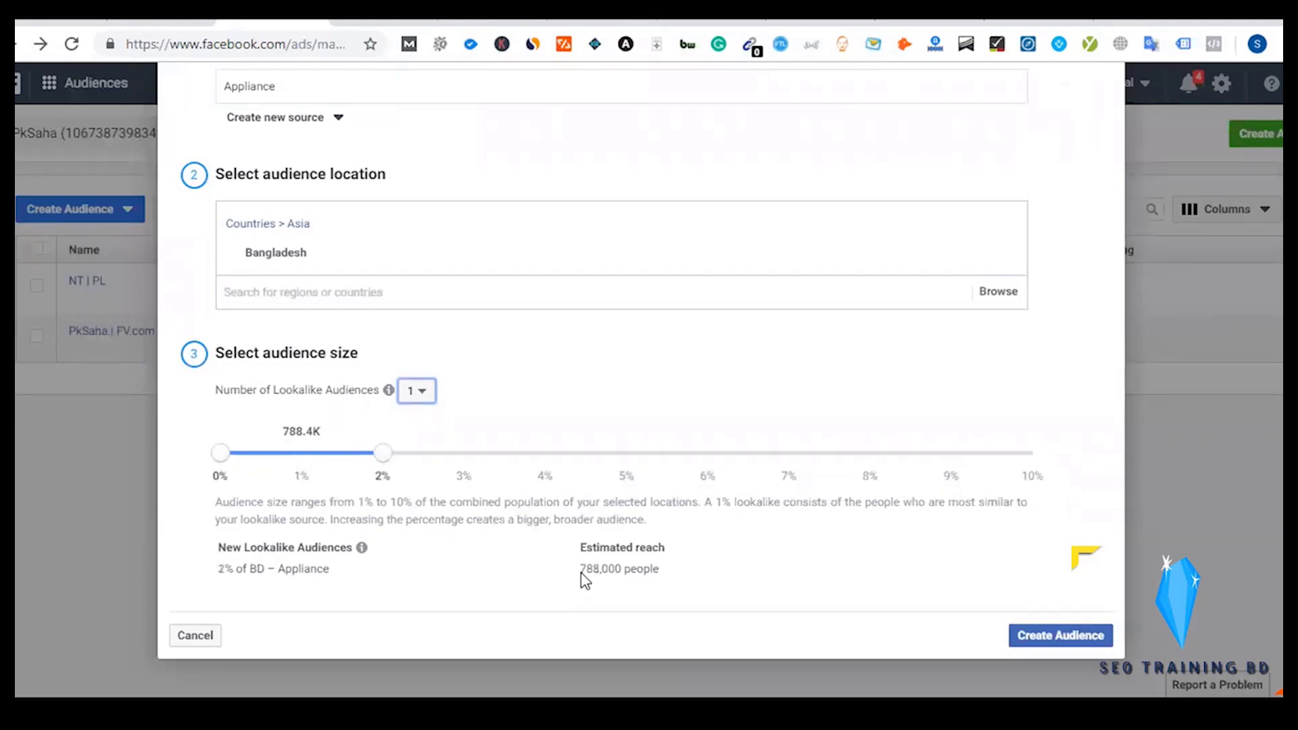
pyautogui.moveTo(600, 575); pyautogui.dragTo(650, 573)
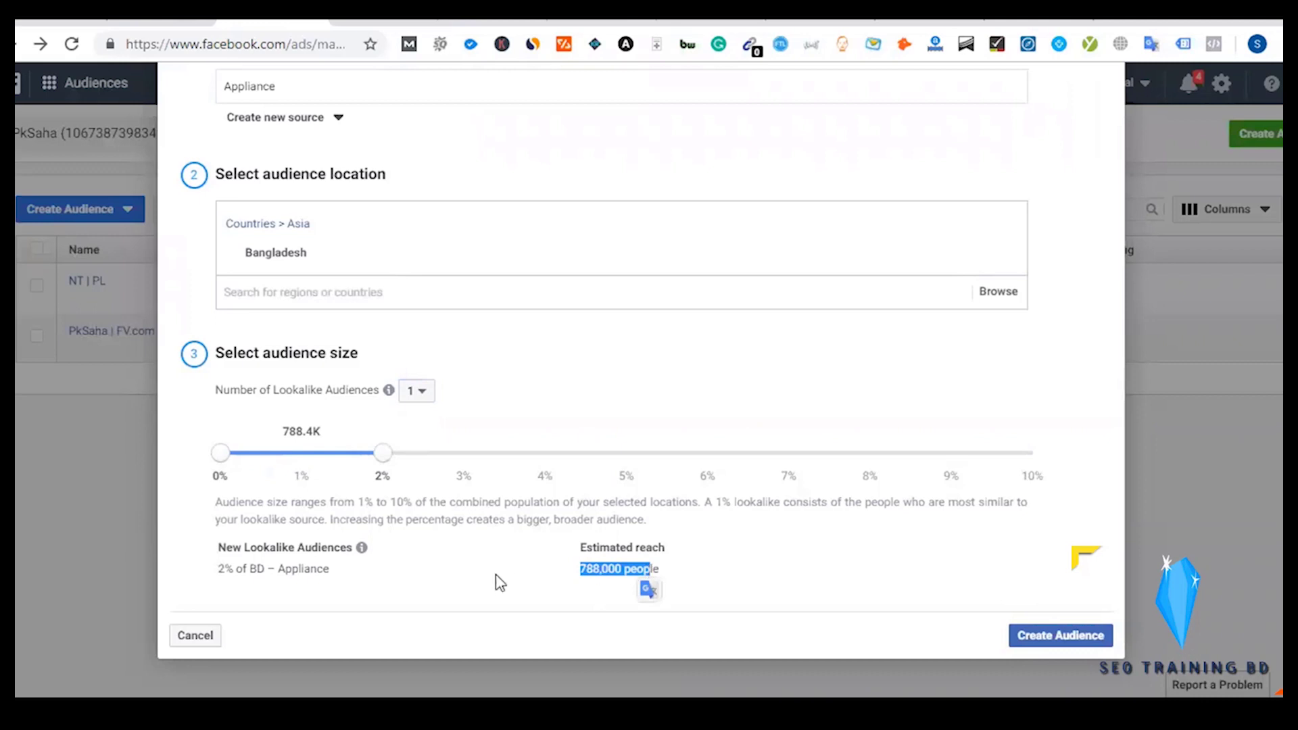
pyautogui.click(626, 453)
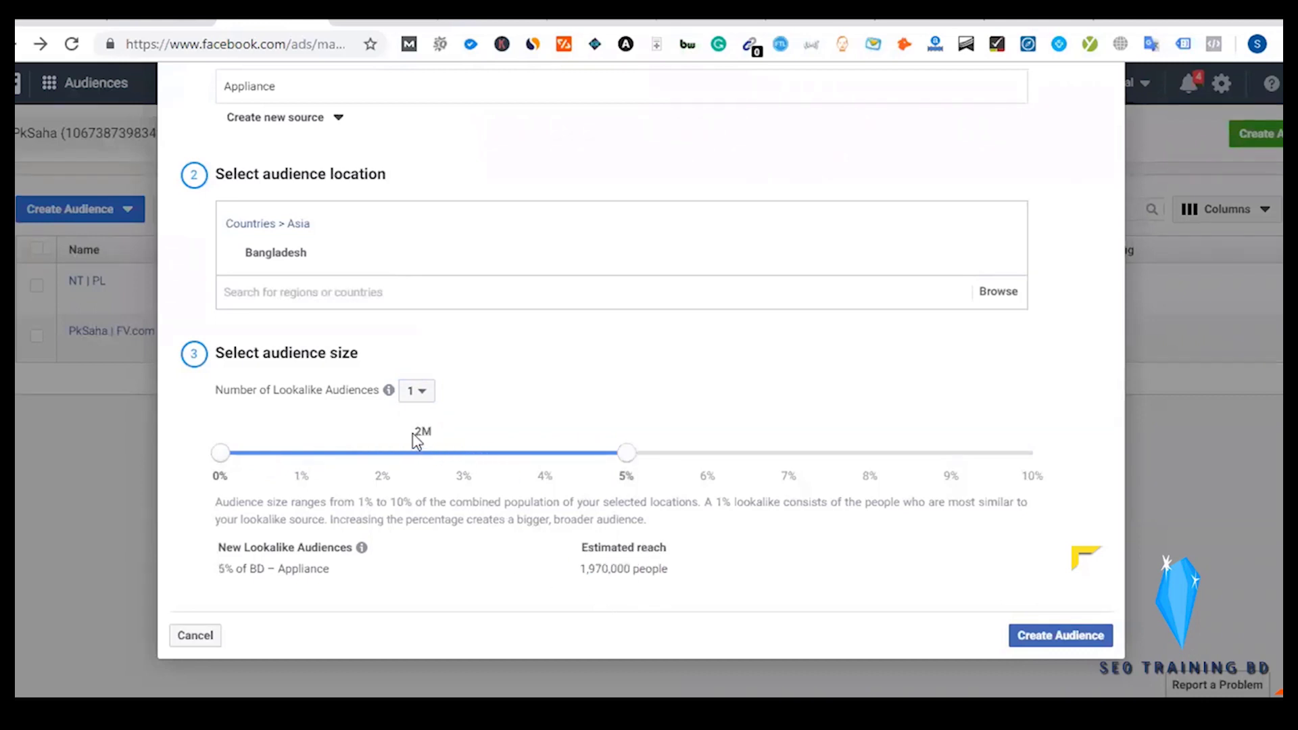
# - Review the lookalike form's settings and highlight "recommend" in the Dynalist note on source audience size
pyautogui.scroll(3, 528, 605)
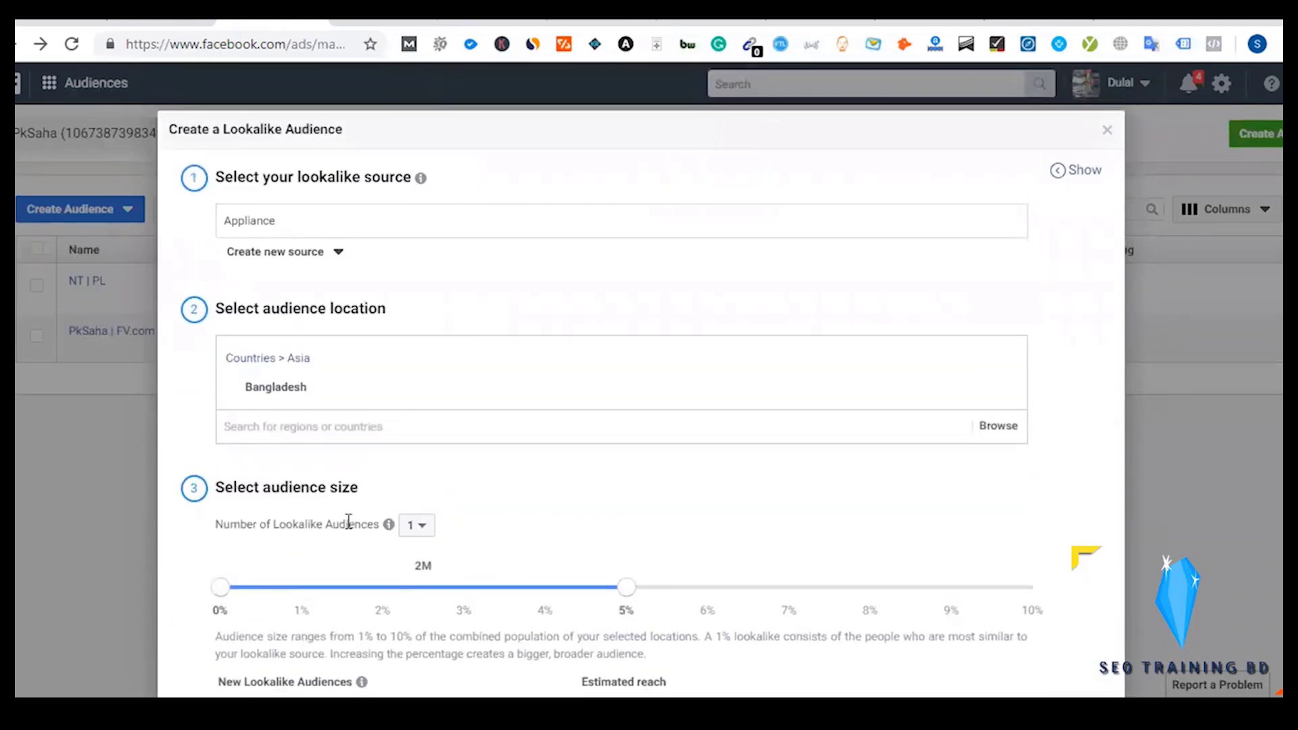
pyautogui.scroll(-3, 585, 650)
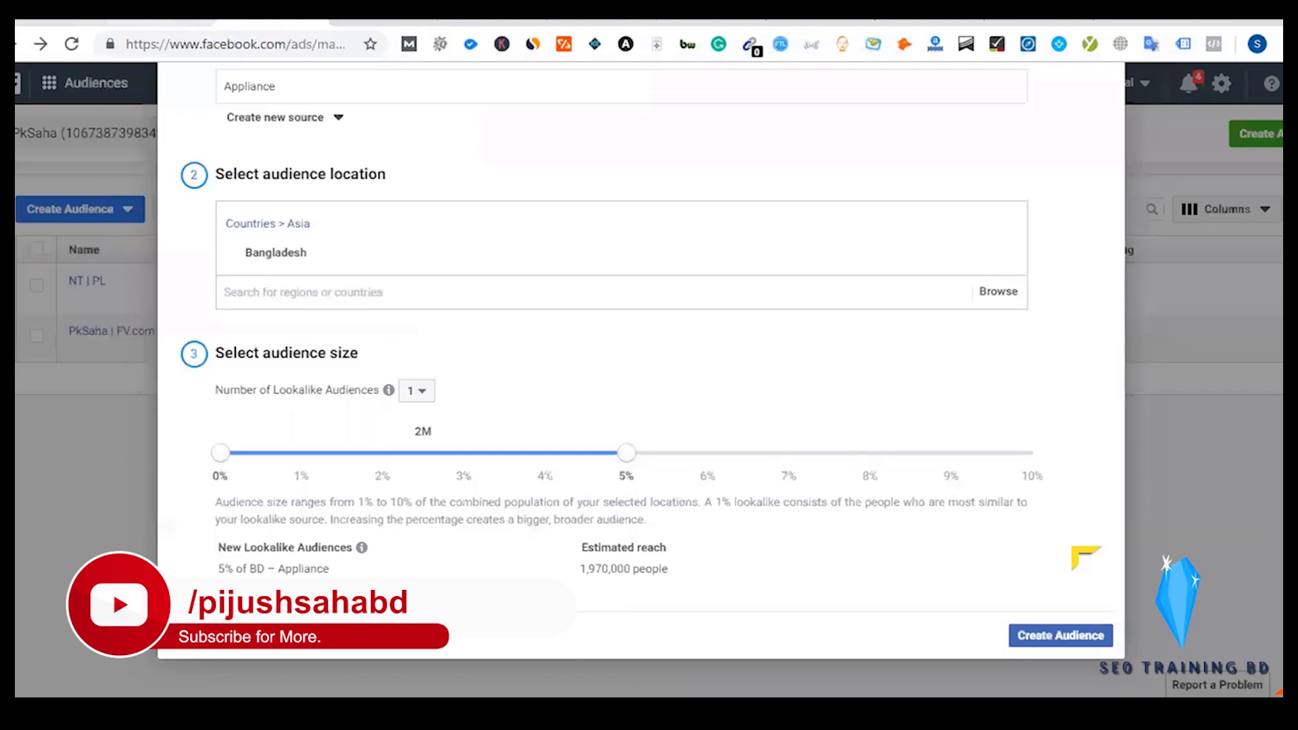
pyautogui.click(48, 21)
pyautogui.doubleClick(721, 376)
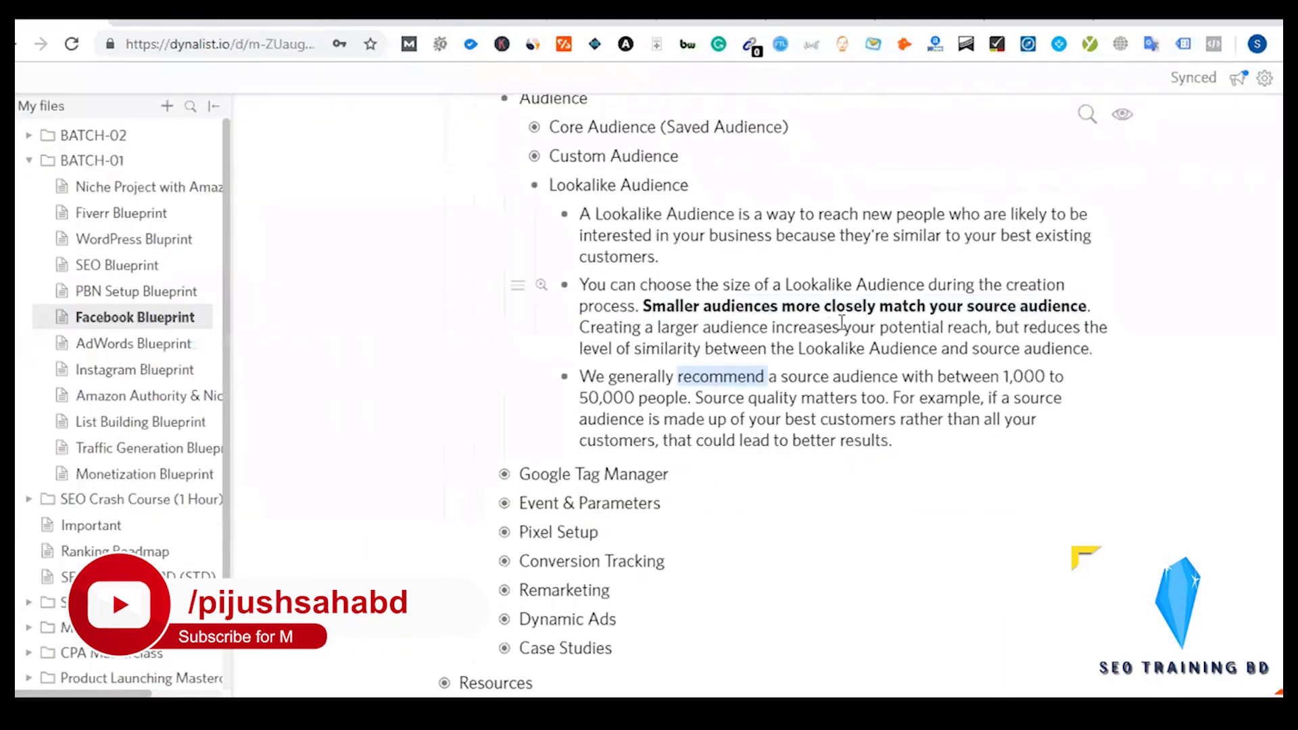